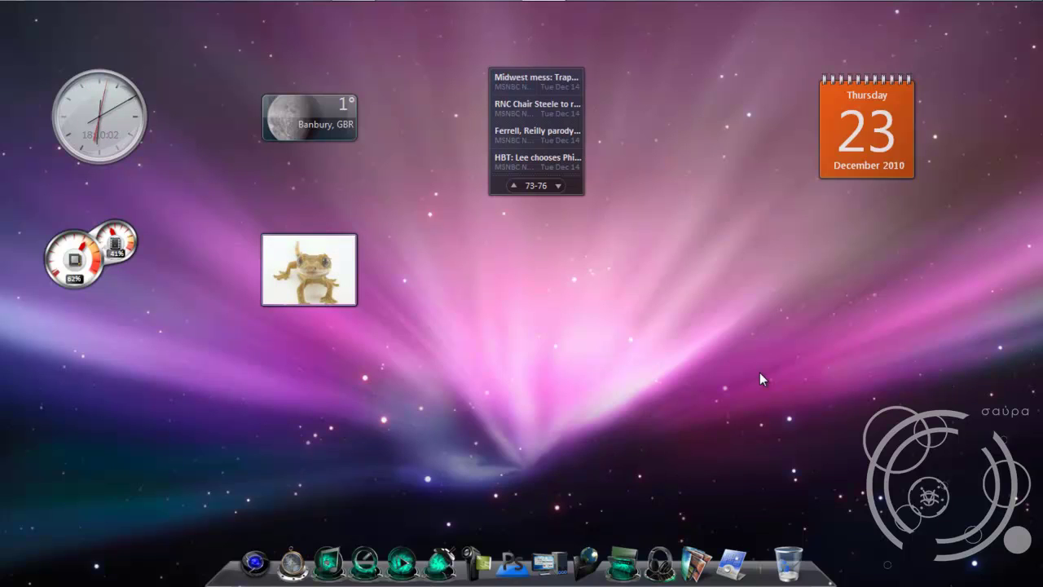
Step: Bring Photoshop forward and create a new 500 × 500 pixel document
mouse_move(515, 2)
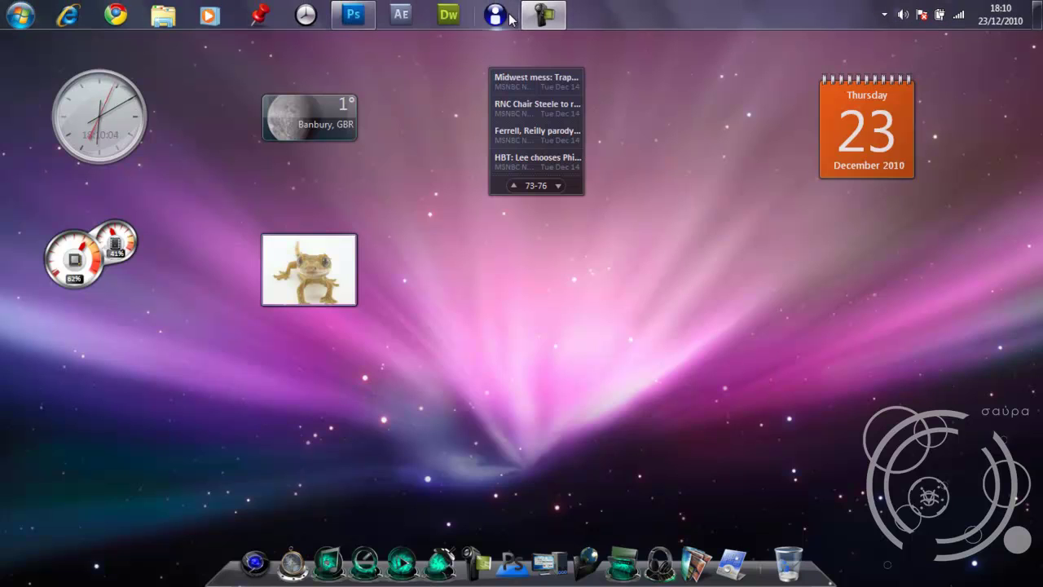
click(367, 16)
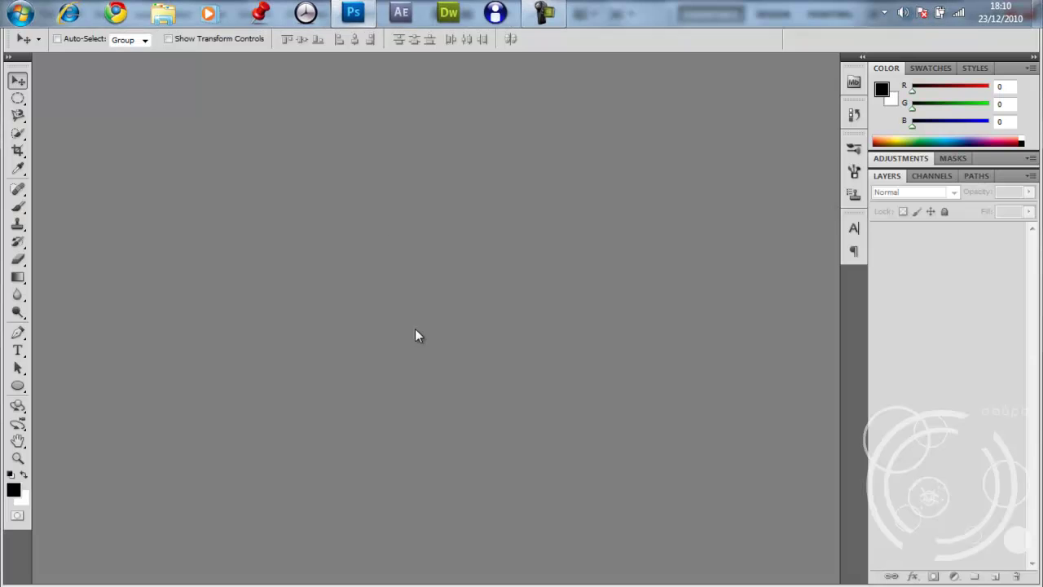
click(47, 14)
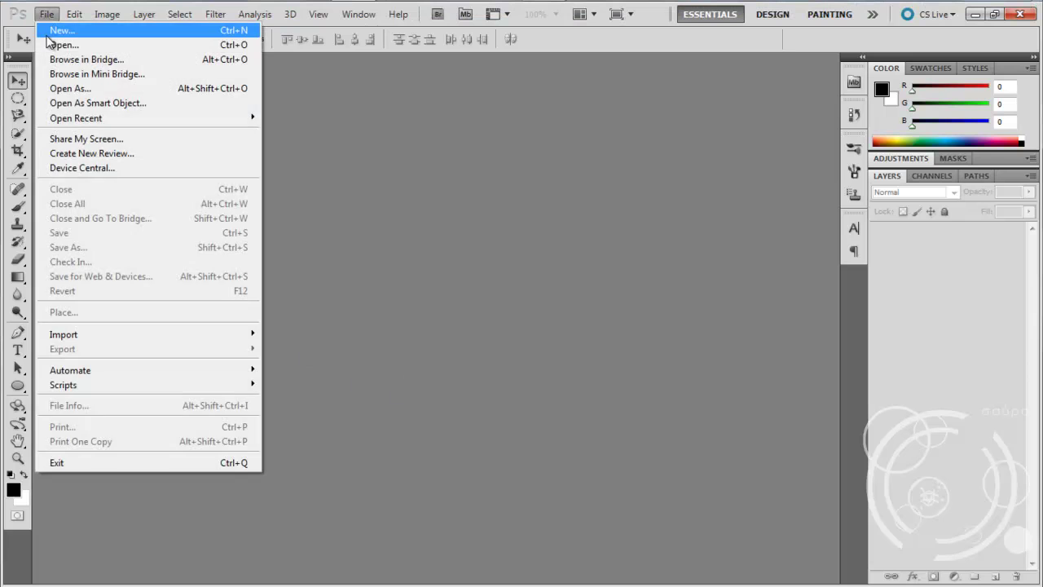
click(54, 32)
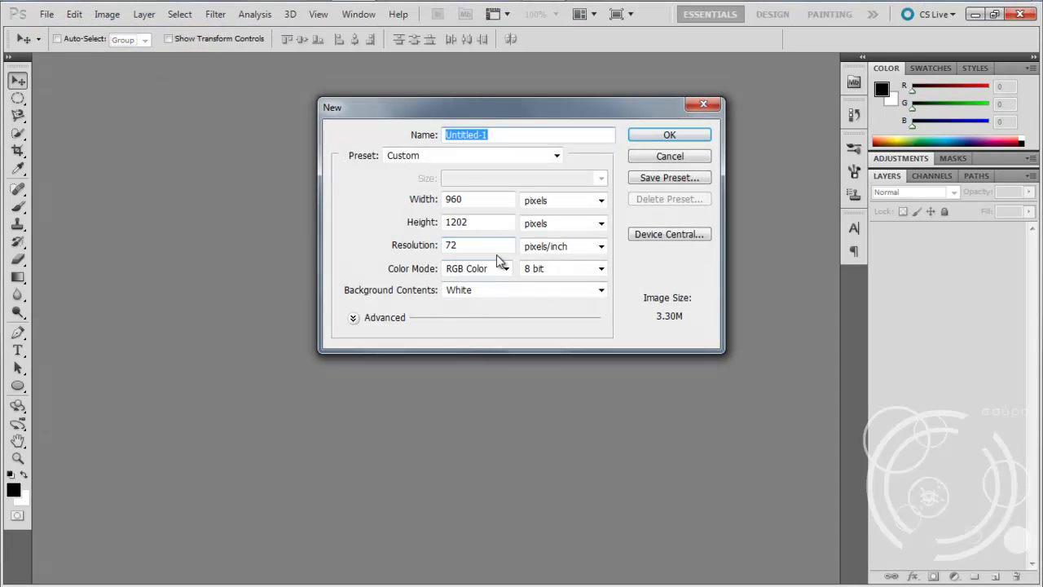
double_click(497, 203)
text(500)
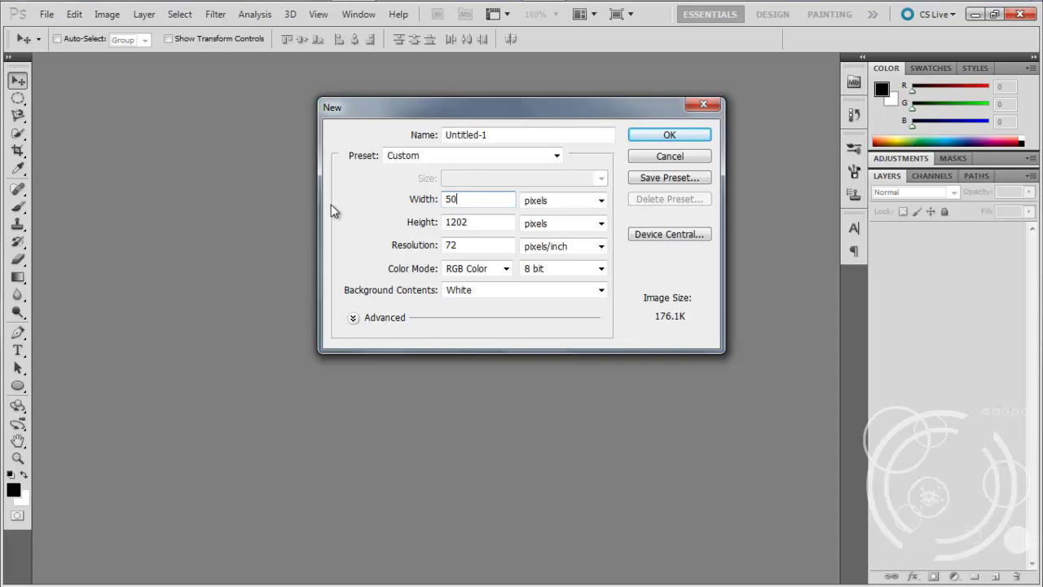
key(Tab)
key(Tab)
text(500)
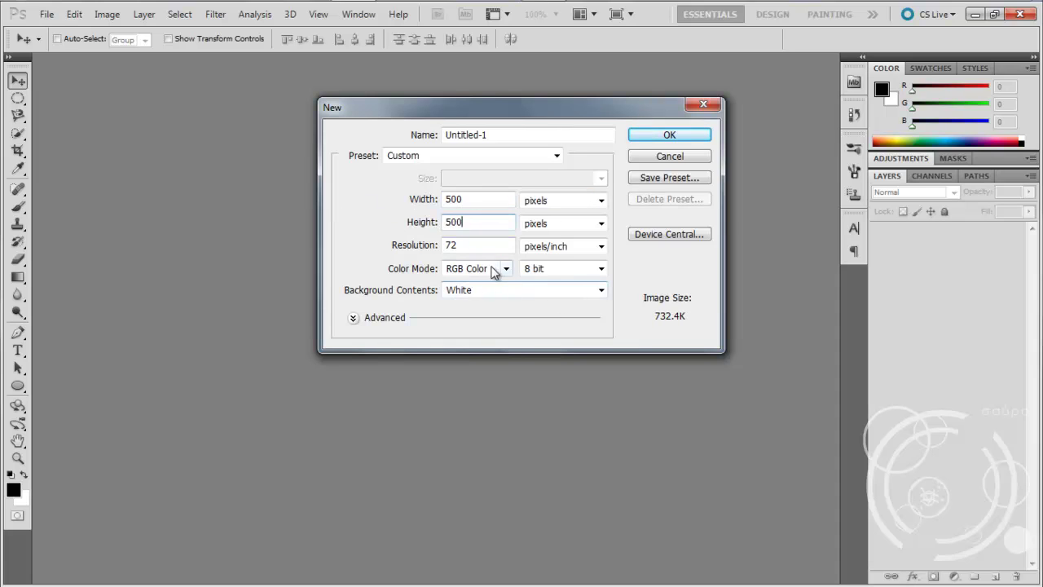
click(672, 137)
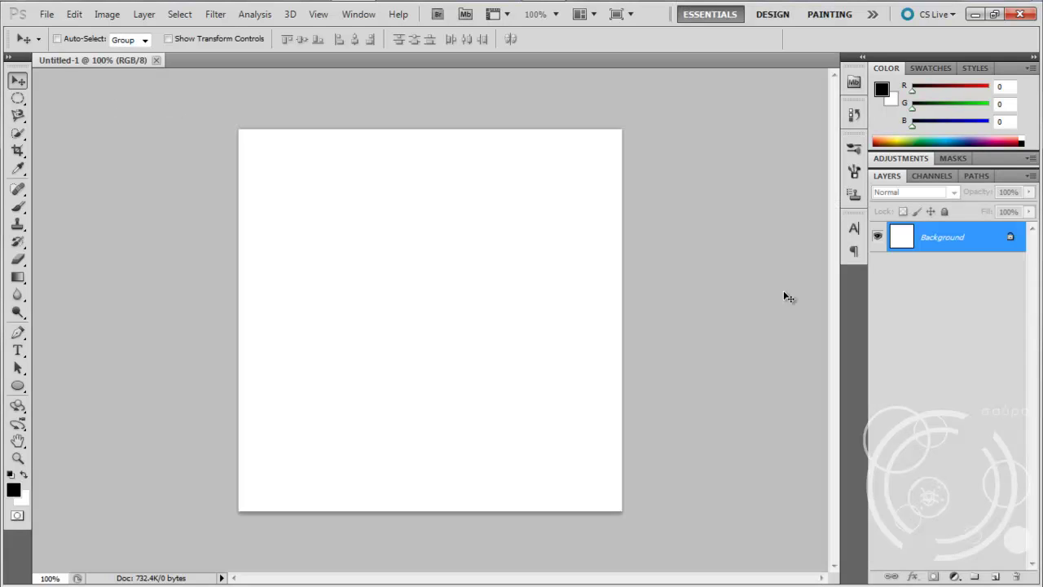
Step: Rename the Background layer to BG
double_click(922, 237)
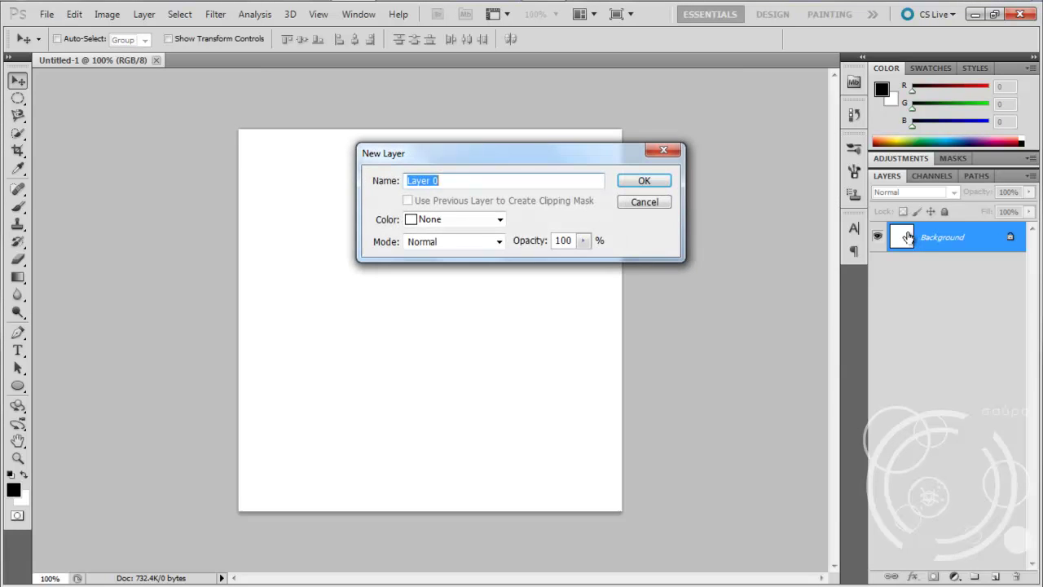
text(BG)
key(Return)
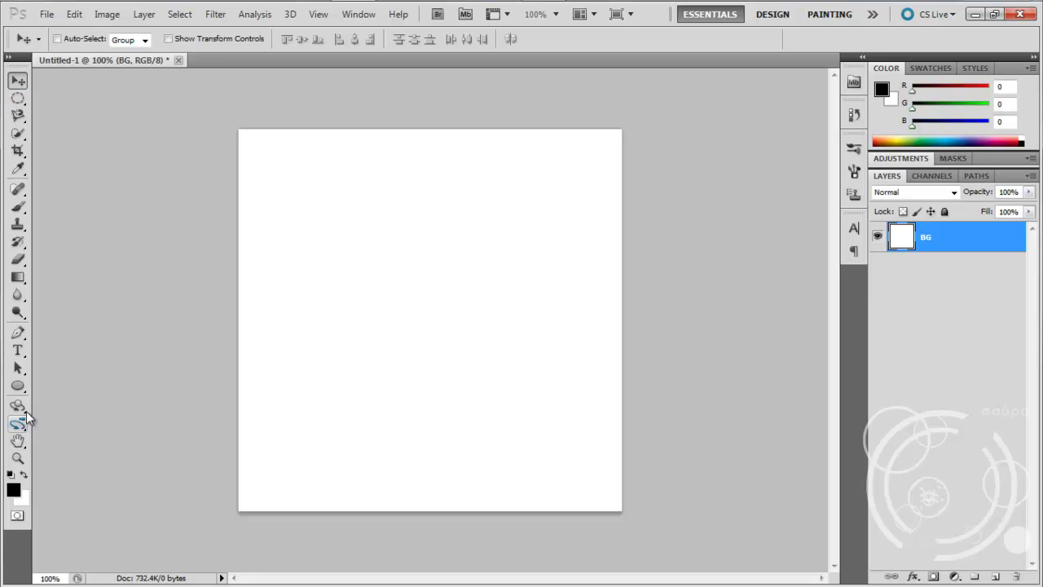
Step: Switch from the Ellipse tool to the Custom Shape Tool
click(18, 387)
right_click(18, 389)
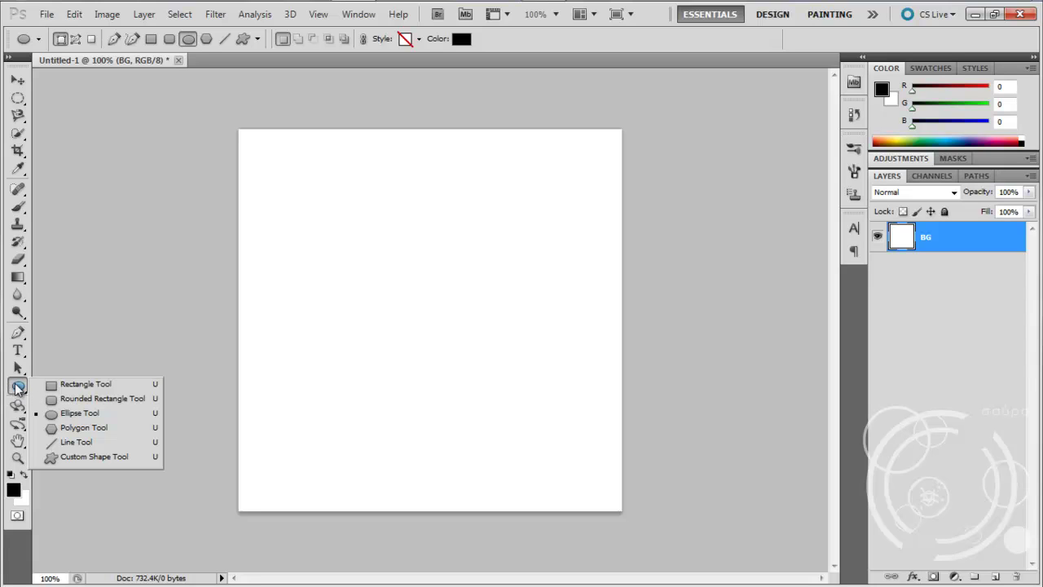
click(78, 456)
Step: Replace the custom shape library with the All shape set
click(318, 40)
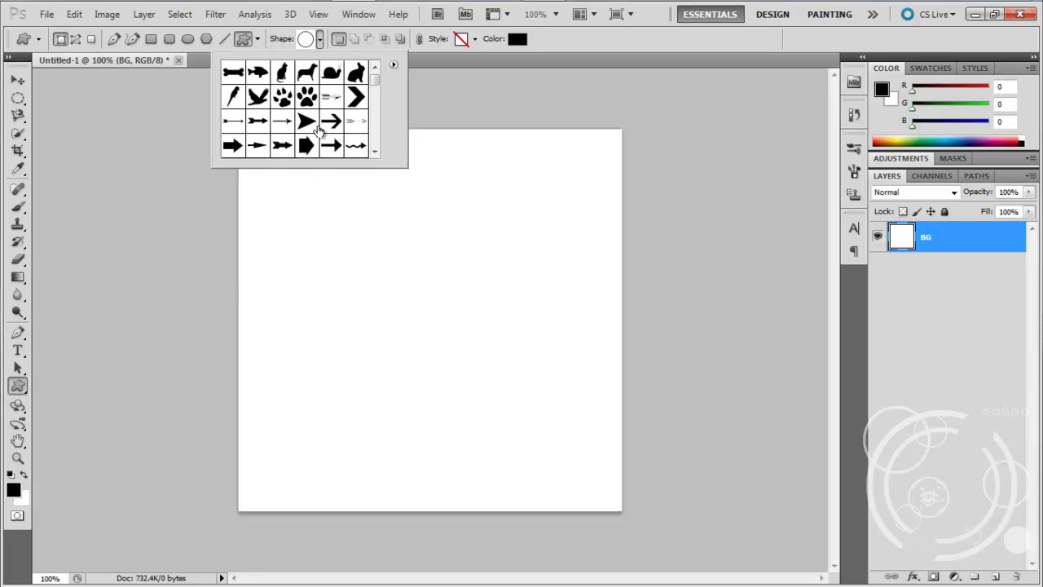
drag(375, 87, 372, 120)
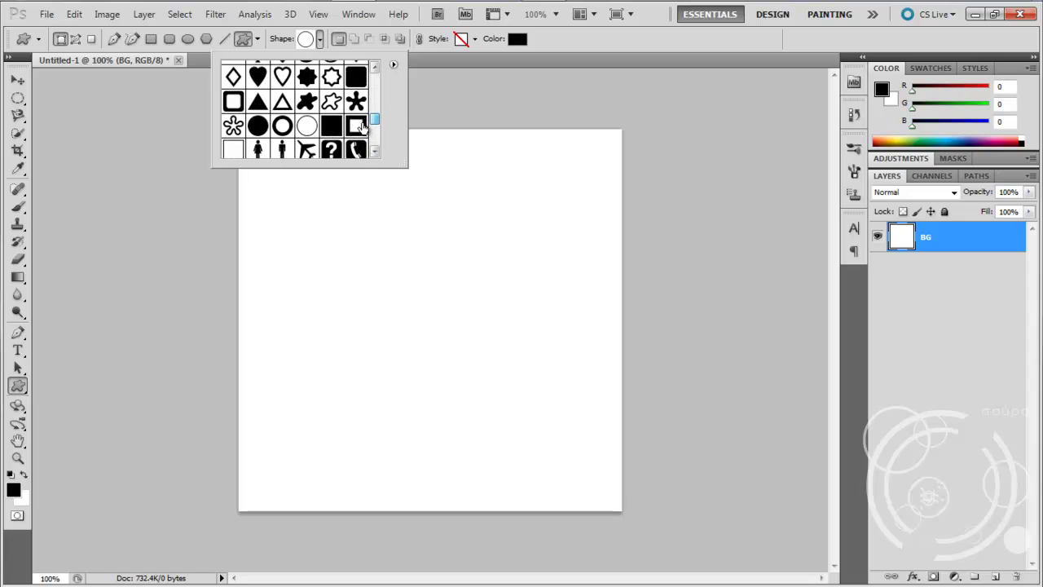
click(393, 64)
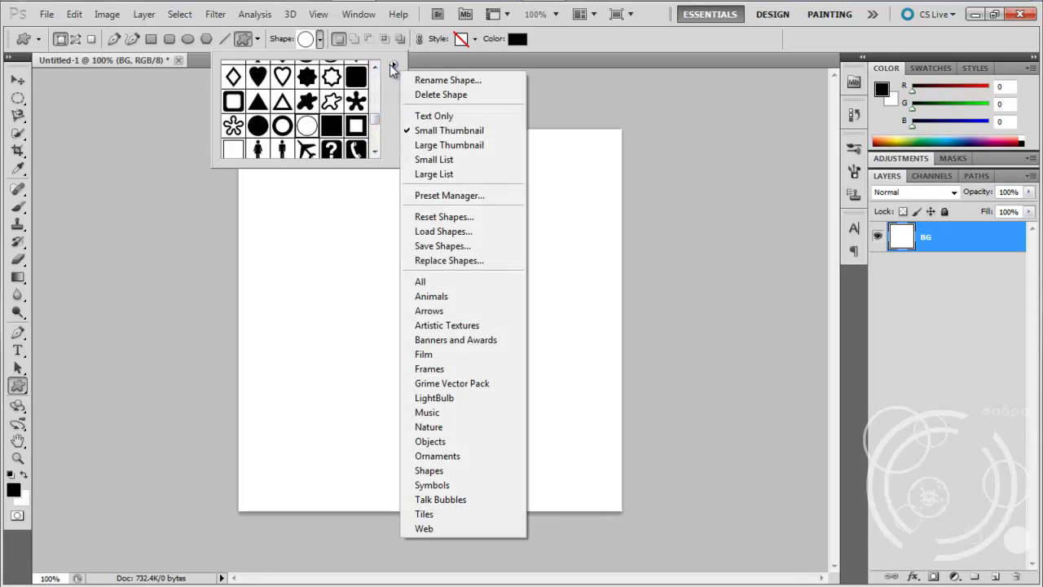
click(434, 281)
click(449, 235)
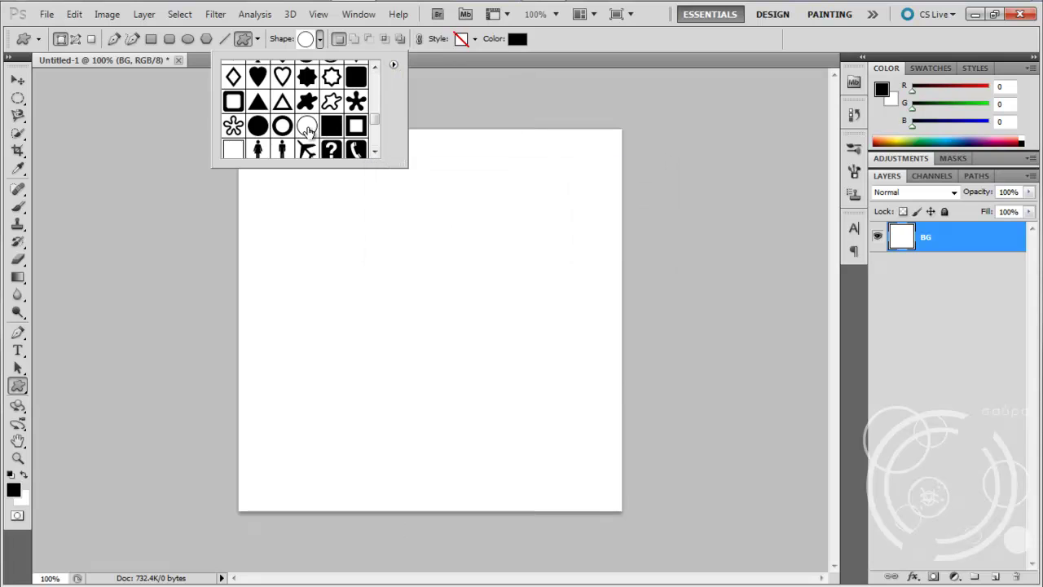
mouse_move(396, 7)
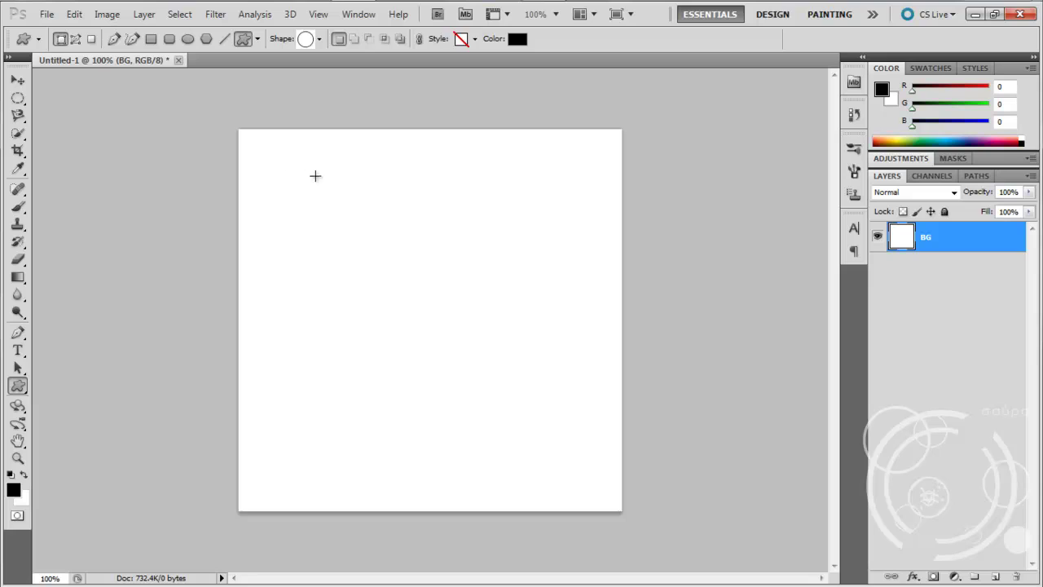
Step: Draw the ring shape about 336 px across and stretch it into a tall oval
drag(301, 174, 436, 308)
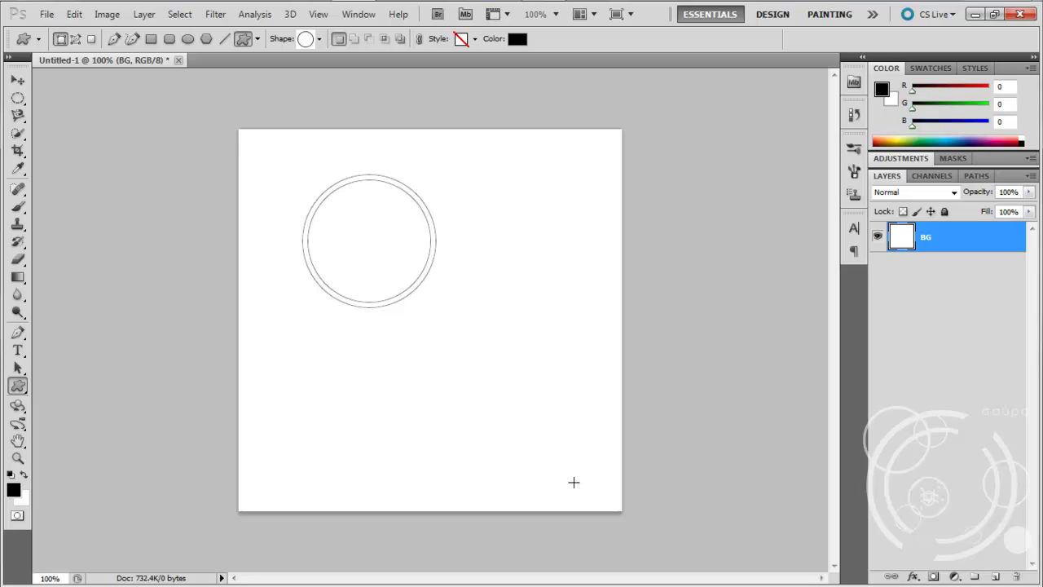
drag(573, 482, 573, 482)
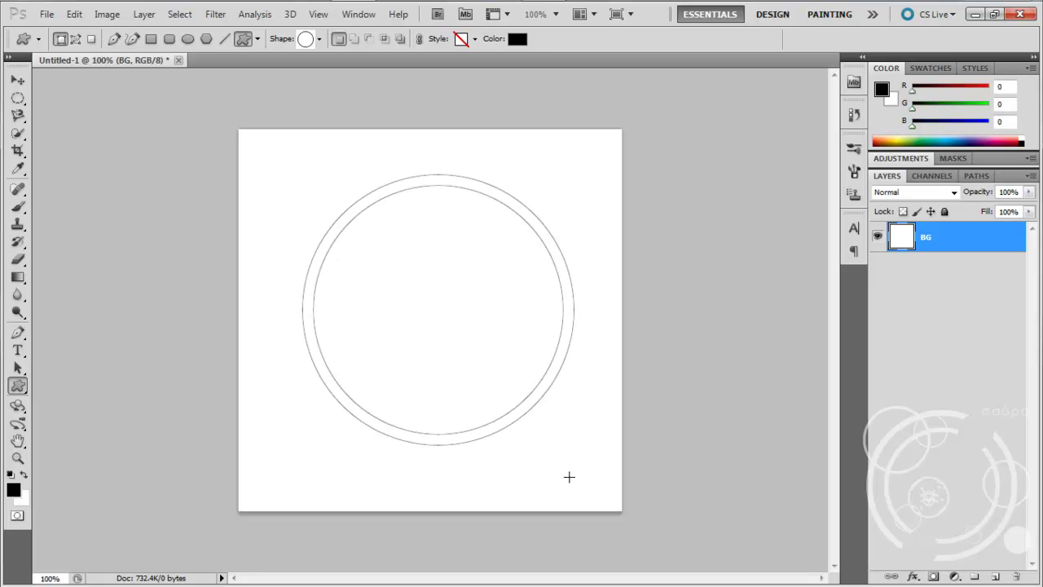
drag(426, 440, 301, 356)
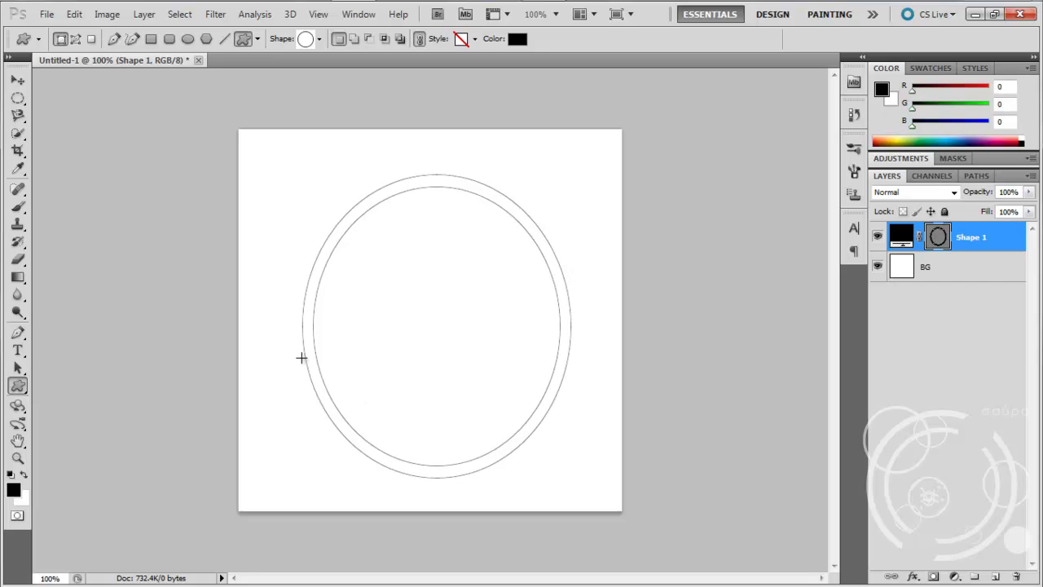
click(18, 80)
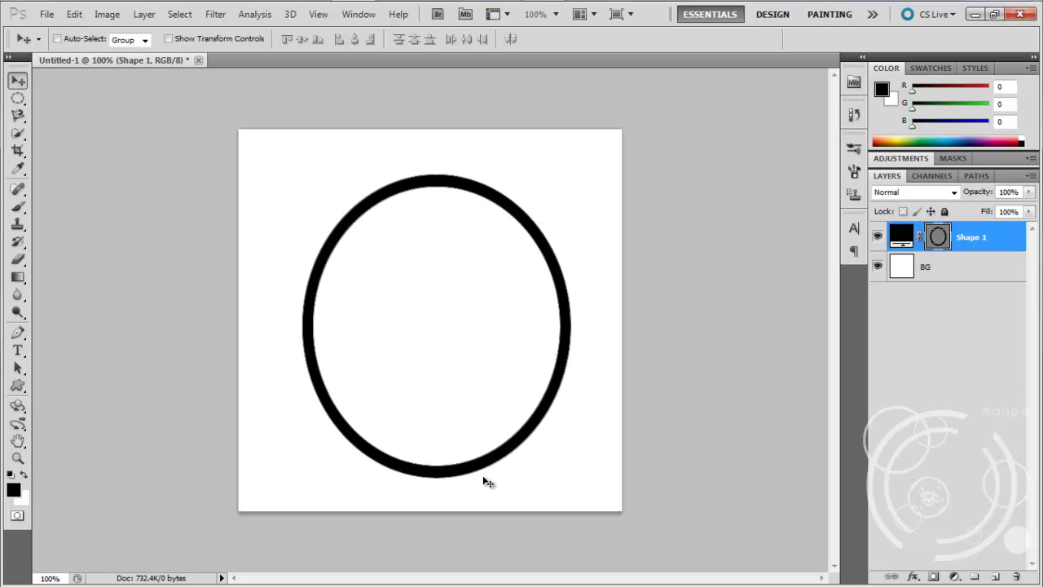
Step: Delete the black ring and undo and redo the BG layer rename
key(Delete)
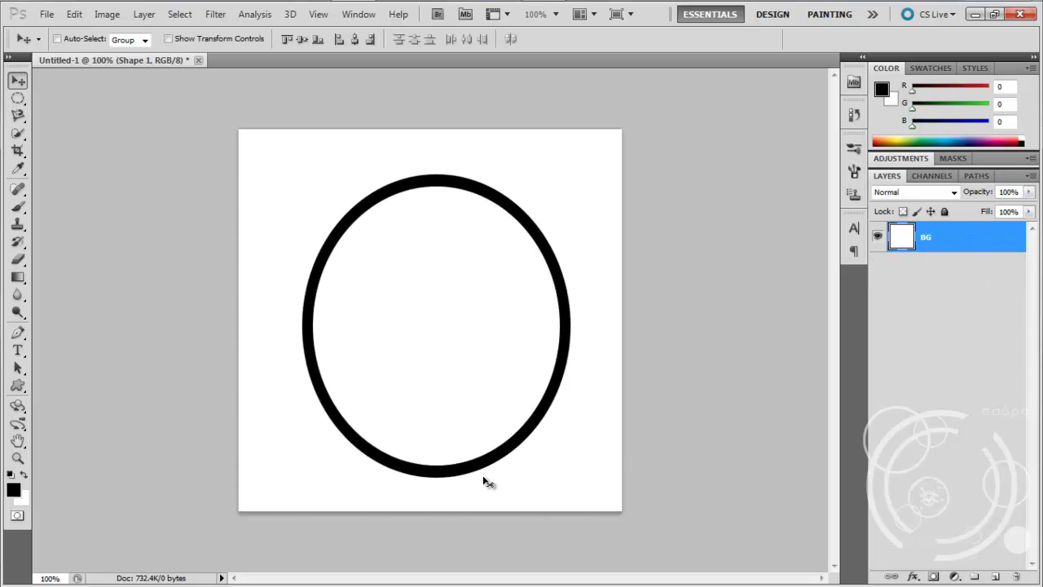
key(ctrl+a)
key(ctrl+d)
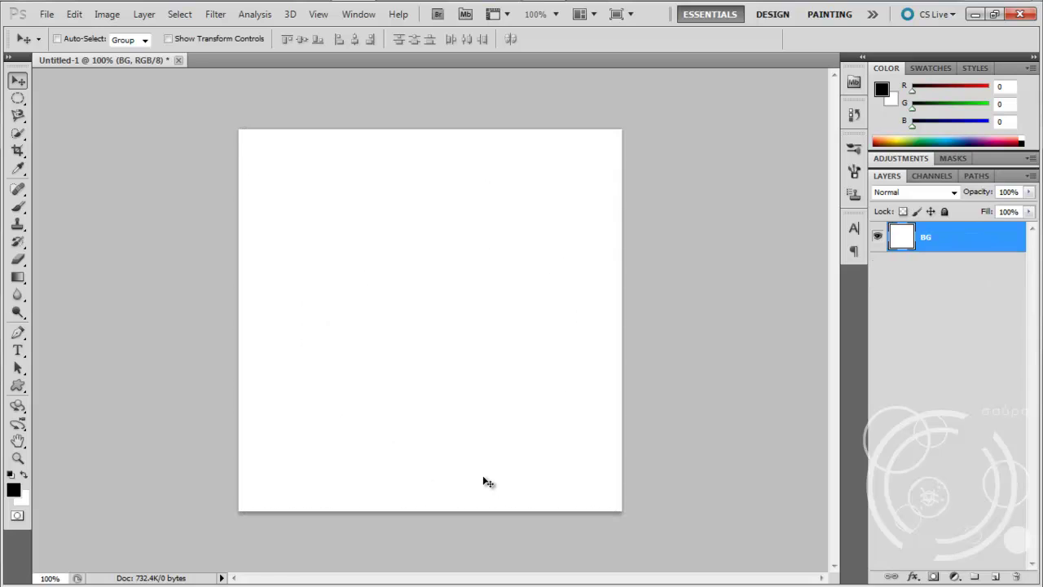
key(F12)
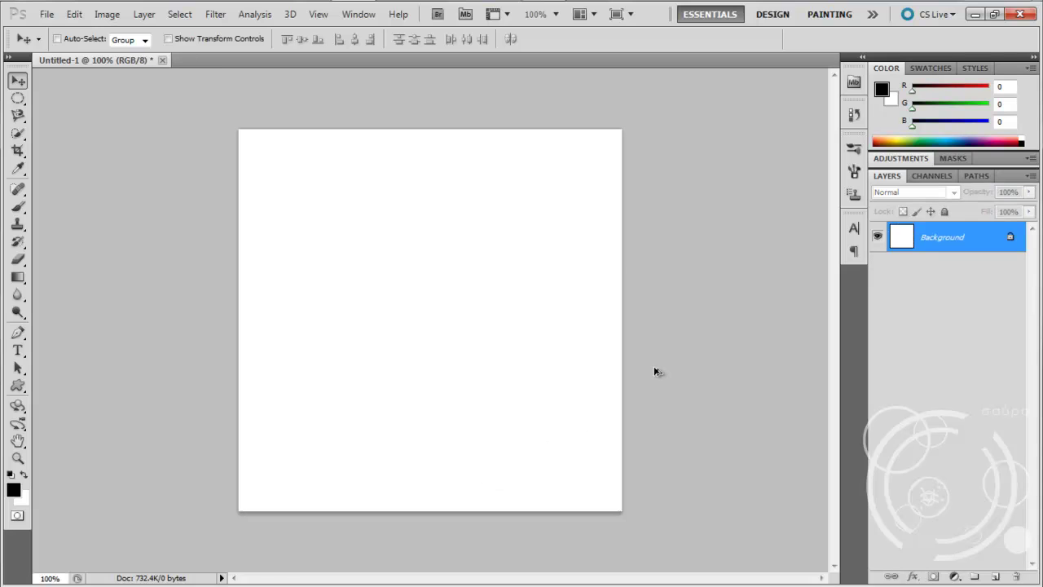
key(ctrl+z)
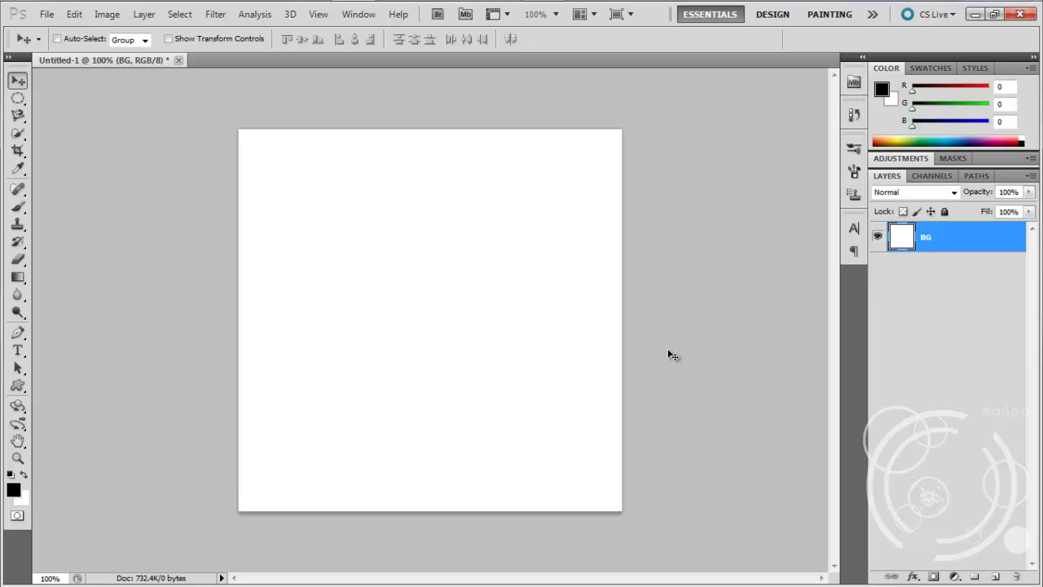
Step: Step the BG rename backward and forward from the Edit menu, then dismiss a media player
click(75, 16)
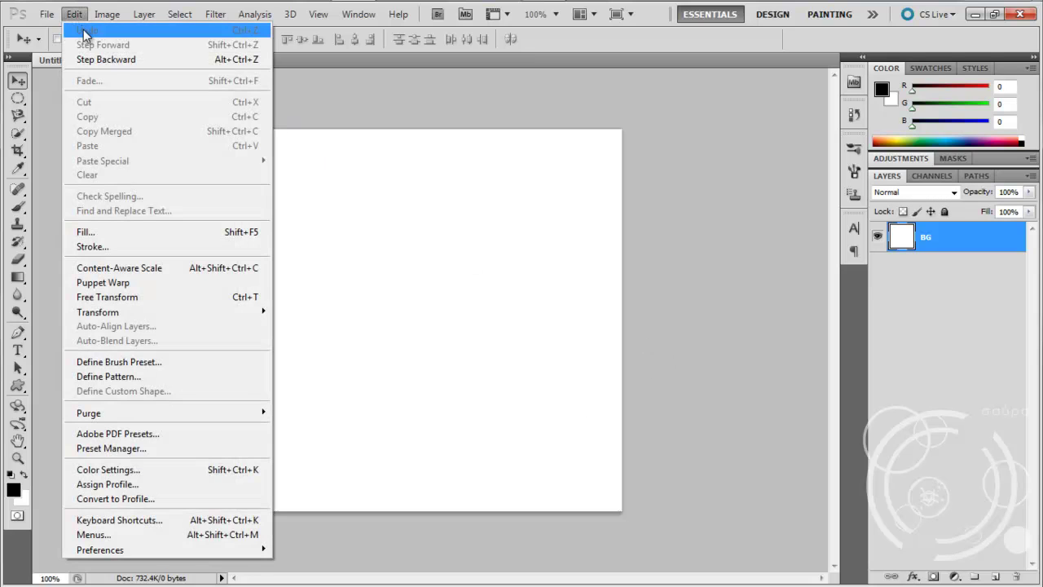
click(113, 60)
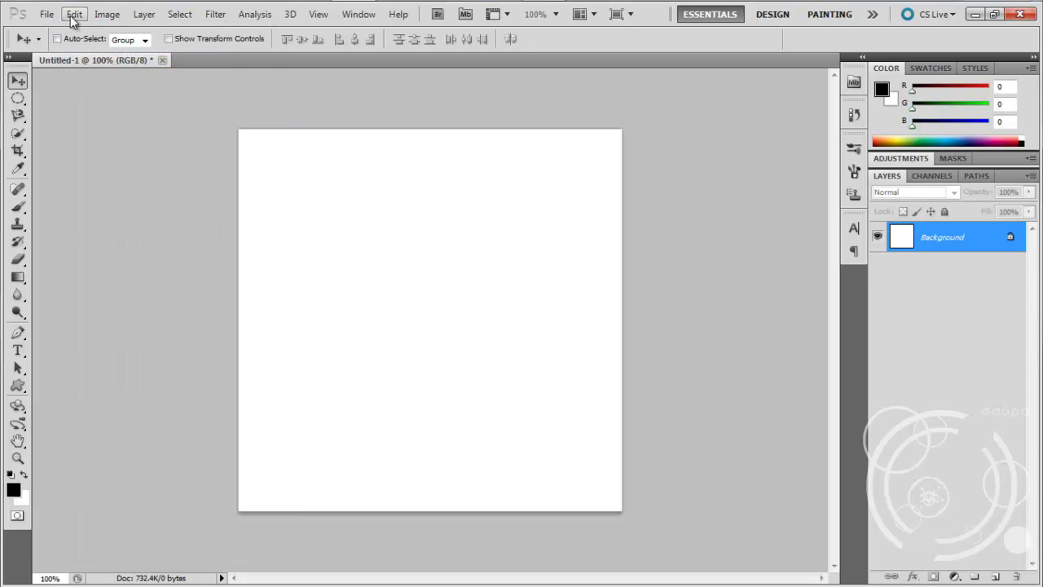
click(74, 16)
click(110, 44)
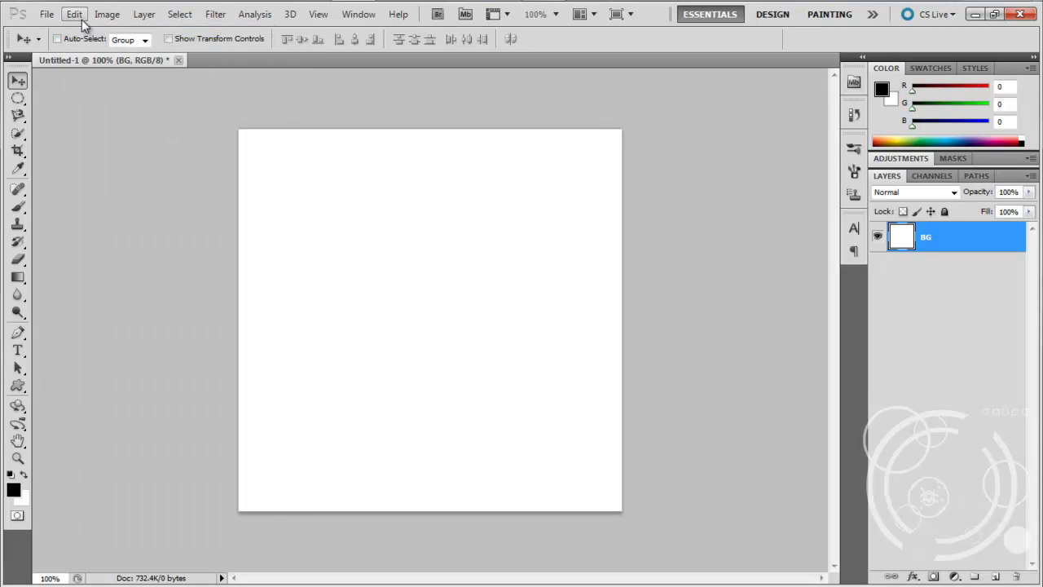
click(74, 14)
click(82, 31)
click(74, 13)
click(82, 30)
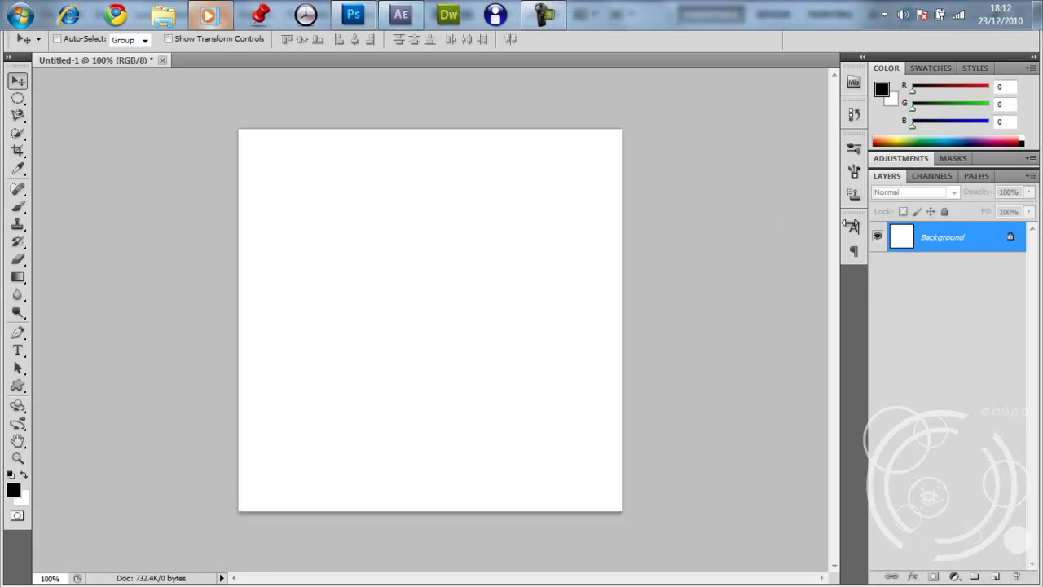
click(209, 15)
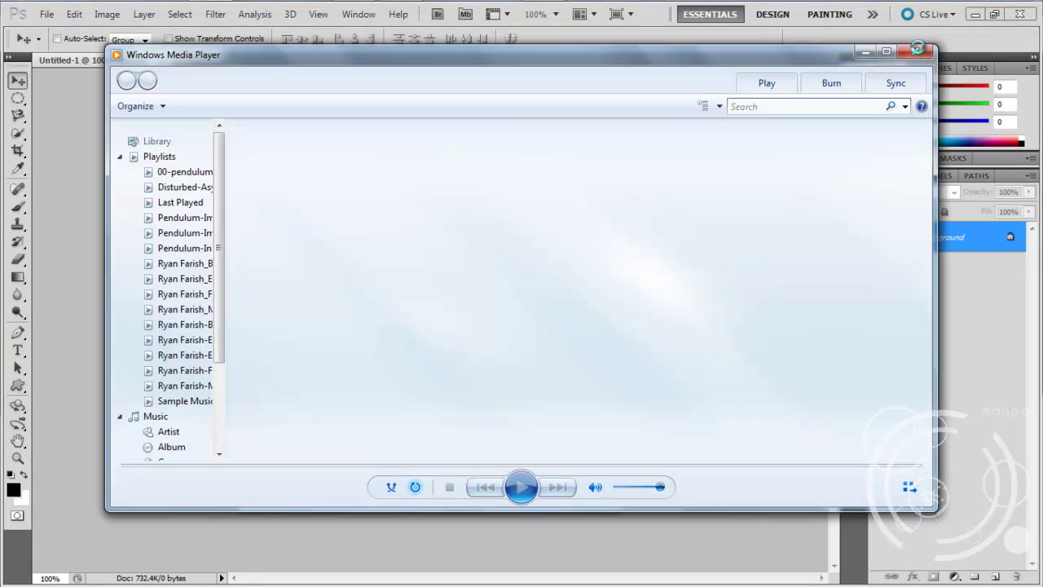
click(916, 52)
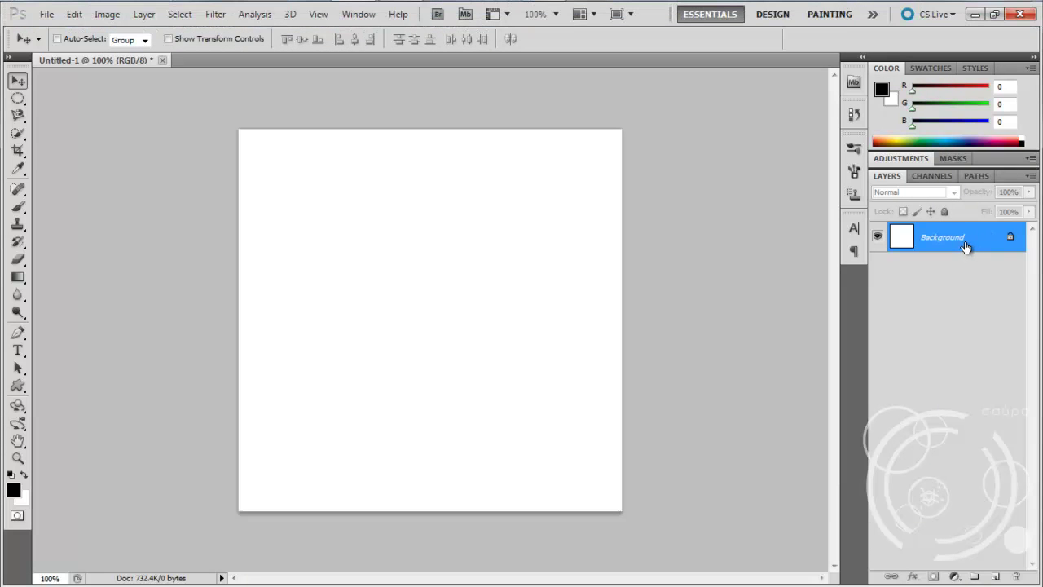
Step: Convert the Background layer into an ordinary layer named BG
double_click(965, 246)
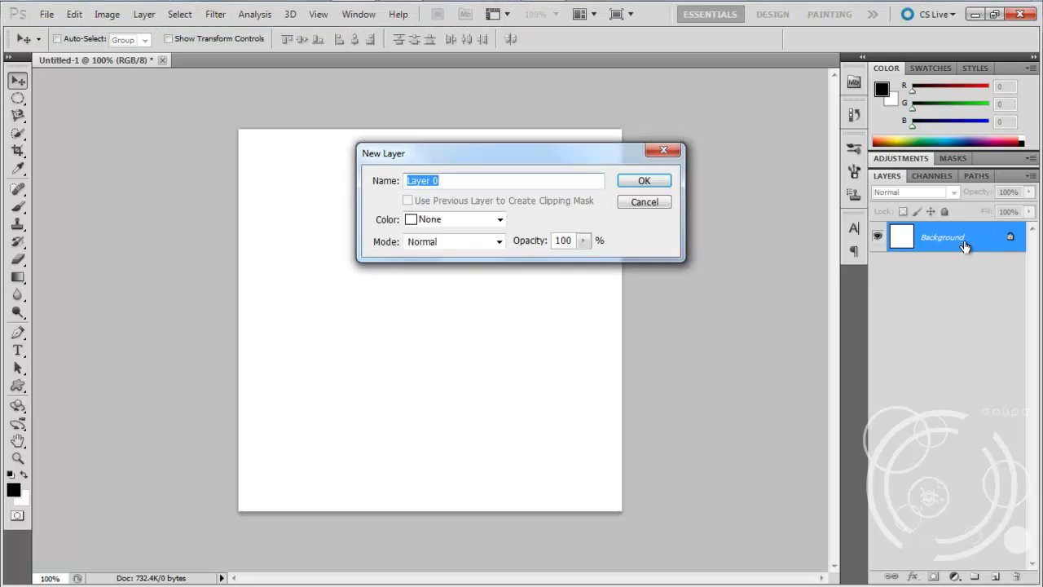
text(BG)
key(Return)
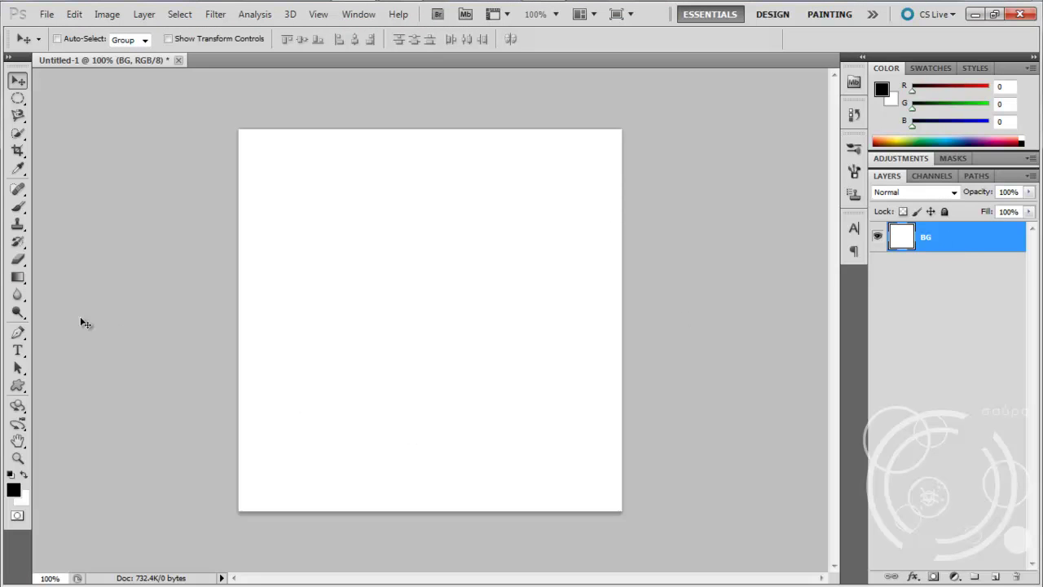
Step: Drag out a large oval ring across the canvas as a new Shape 1 layer
click(17, 385)
drag(302, 158, 481, 366)
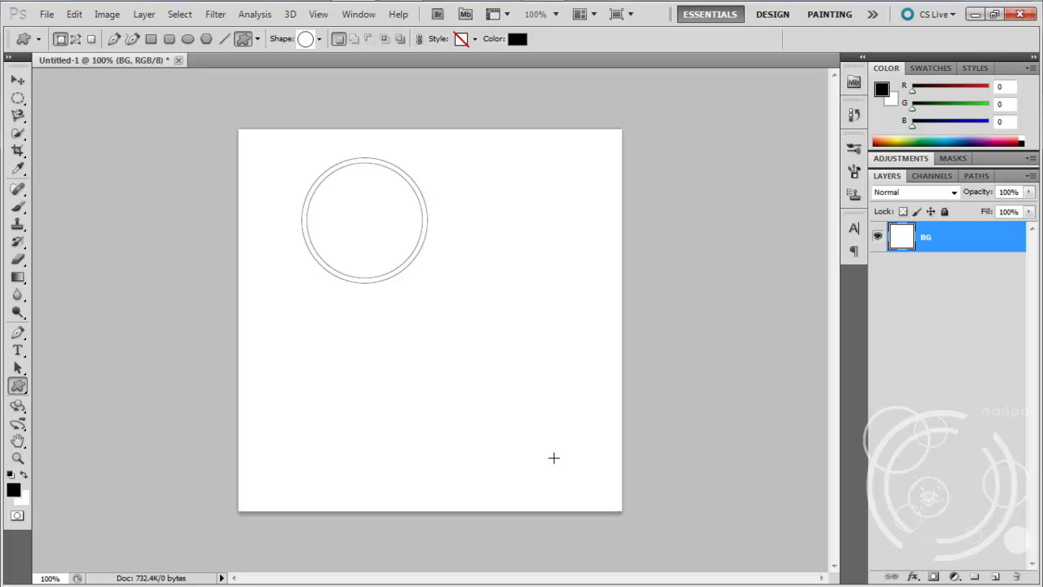
drag(554, 458, 553, 458)
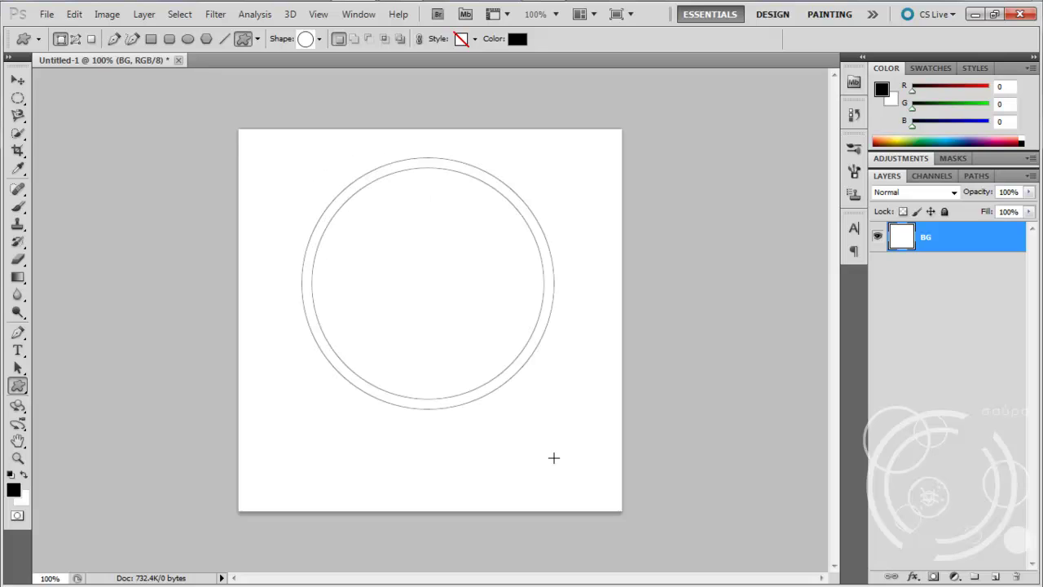
drag(554, 457, 553, 458)
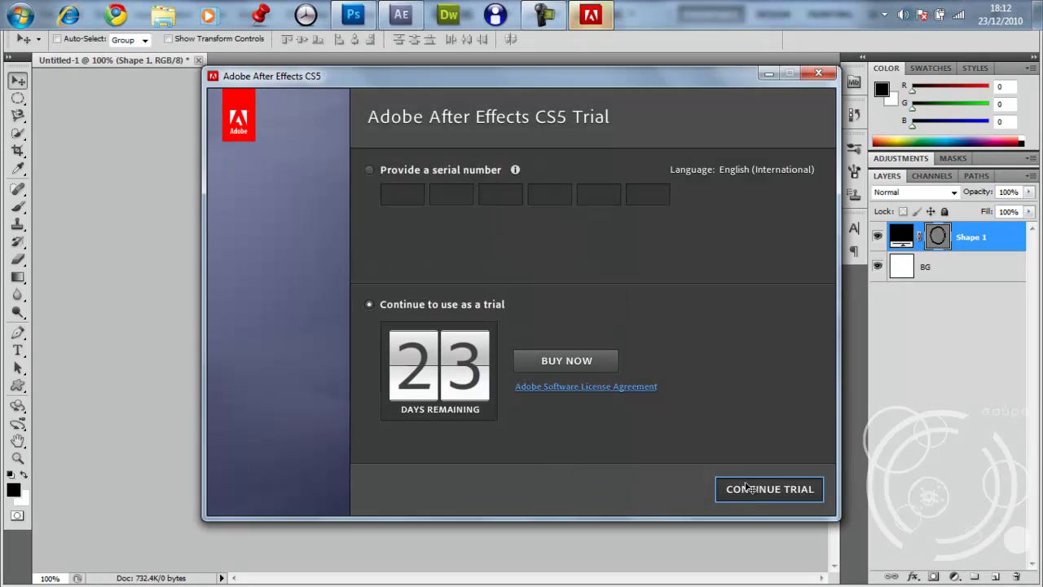
Step: Dismiss the After Effects trial and welcome screens and quit After Effects
click(749, 487)
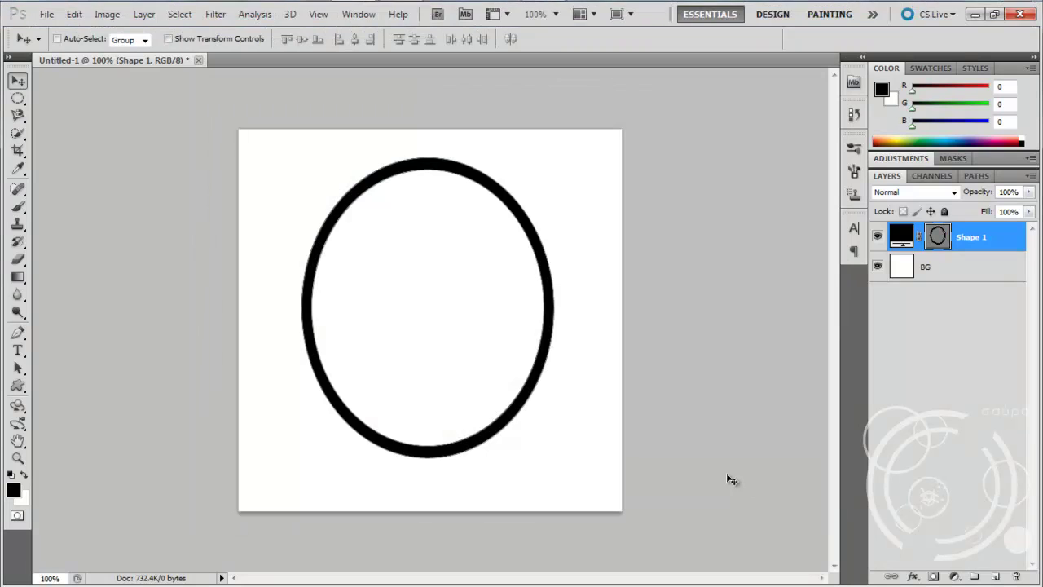
right_click(398, 18)
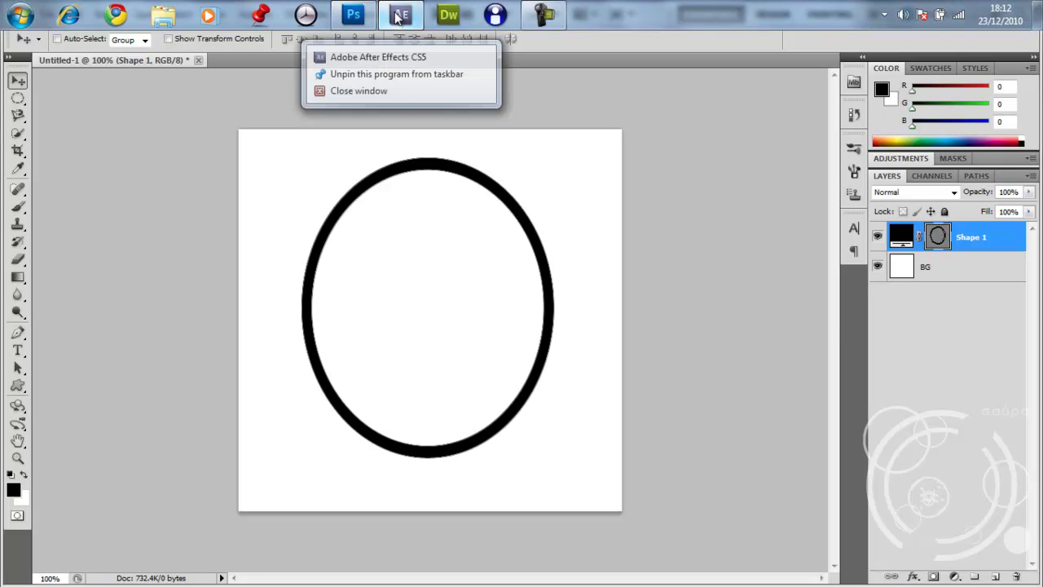
click(385, 91)
click(765, 473)
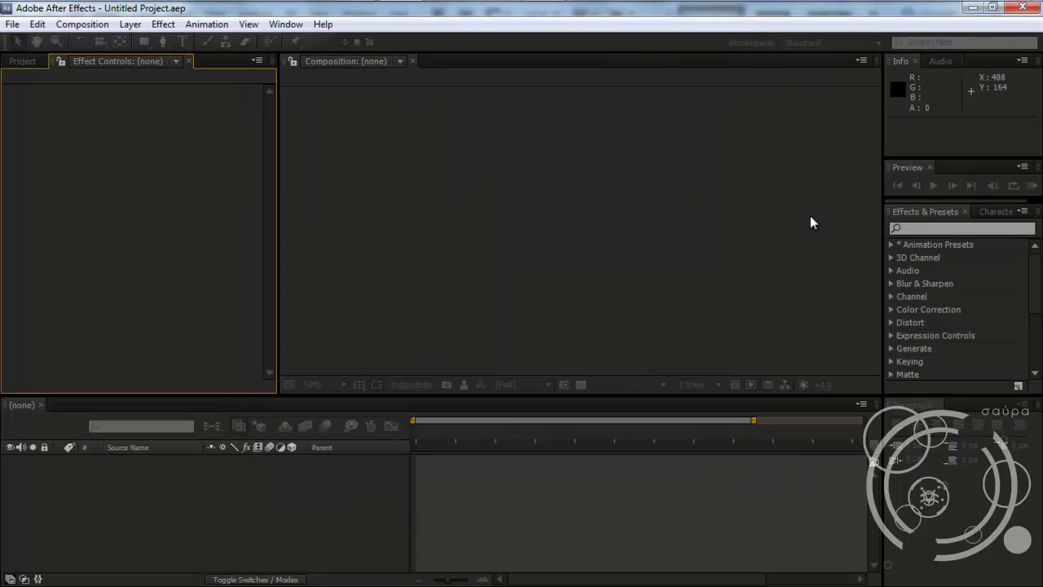
click(1029, 8)
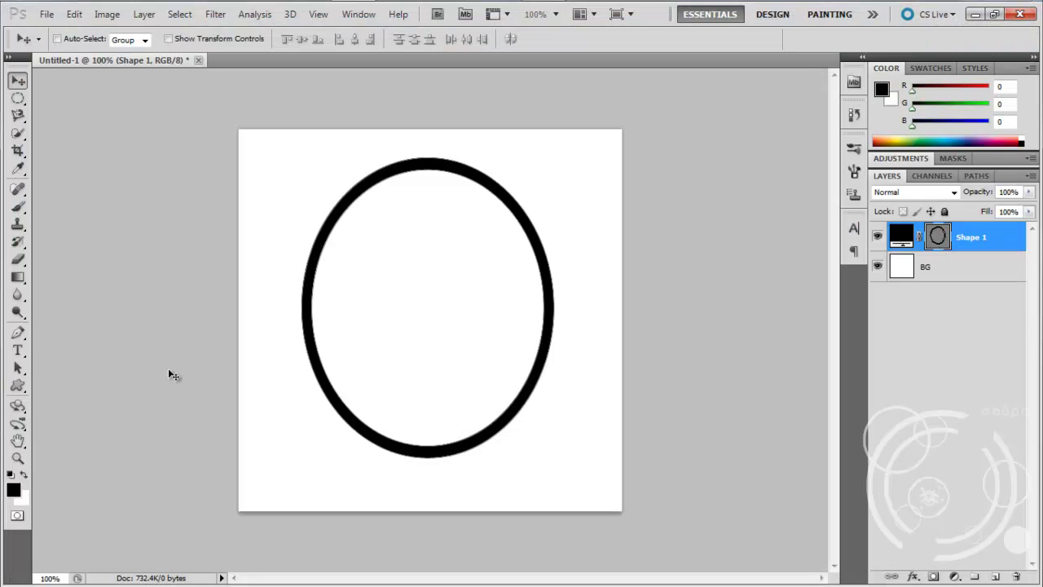
Step: Align the ring to the canvas's horizontal and vertical centres, then open Shape 1's Layer Style
key(ctrl+a)
click(356, 40)
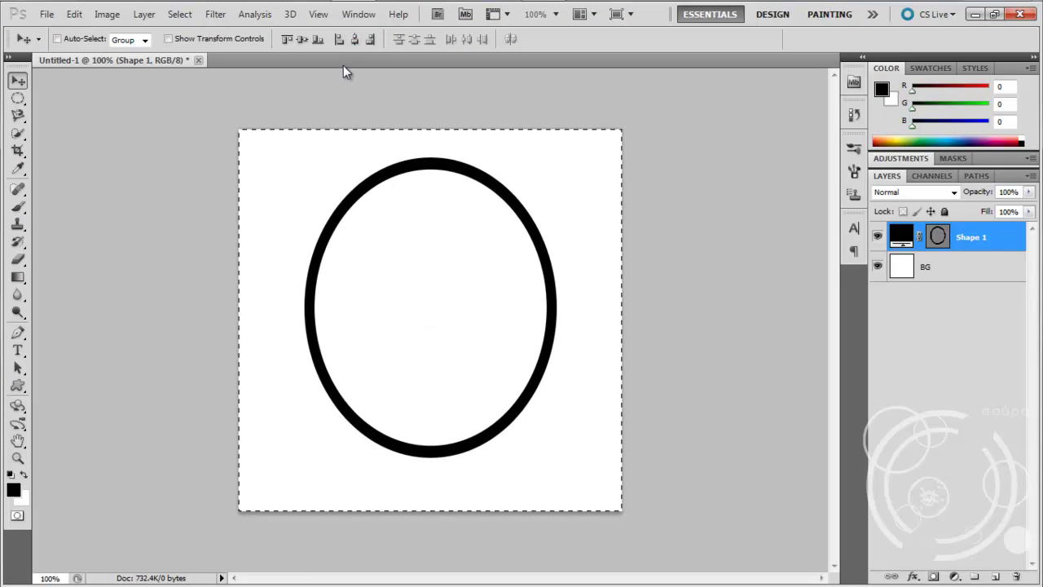
click(304, 41)
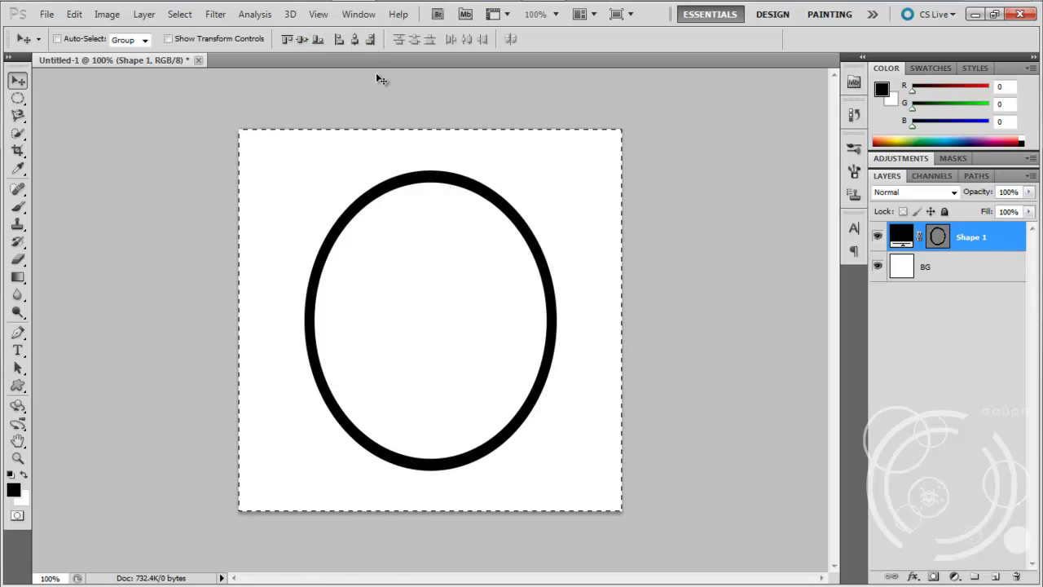
key(ctrl+d)
double_click(1002, 243)
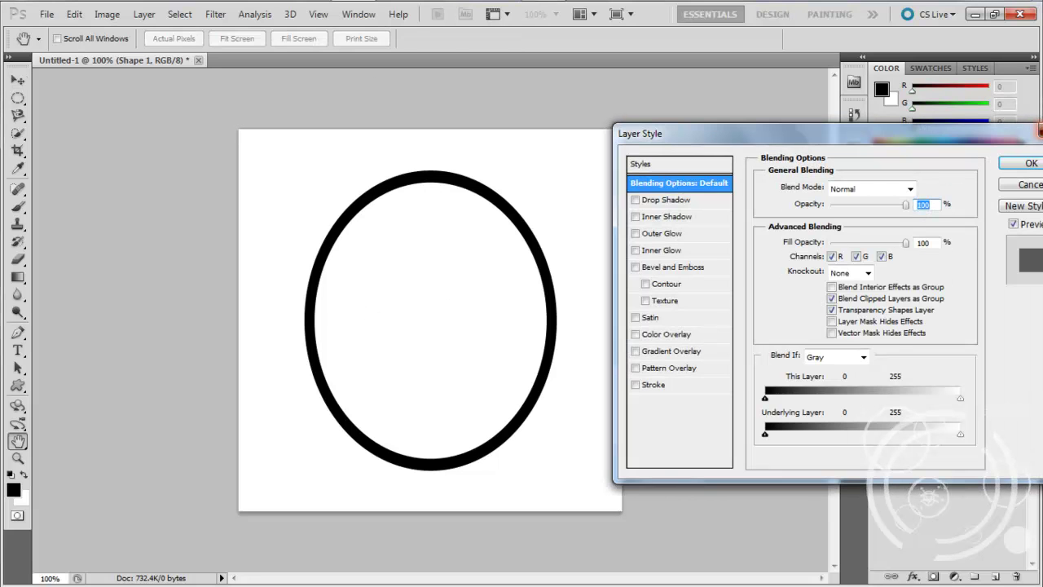
Step: Rasterize the Shape 1 ring layer
key(Escape)
right_click(986, 235)
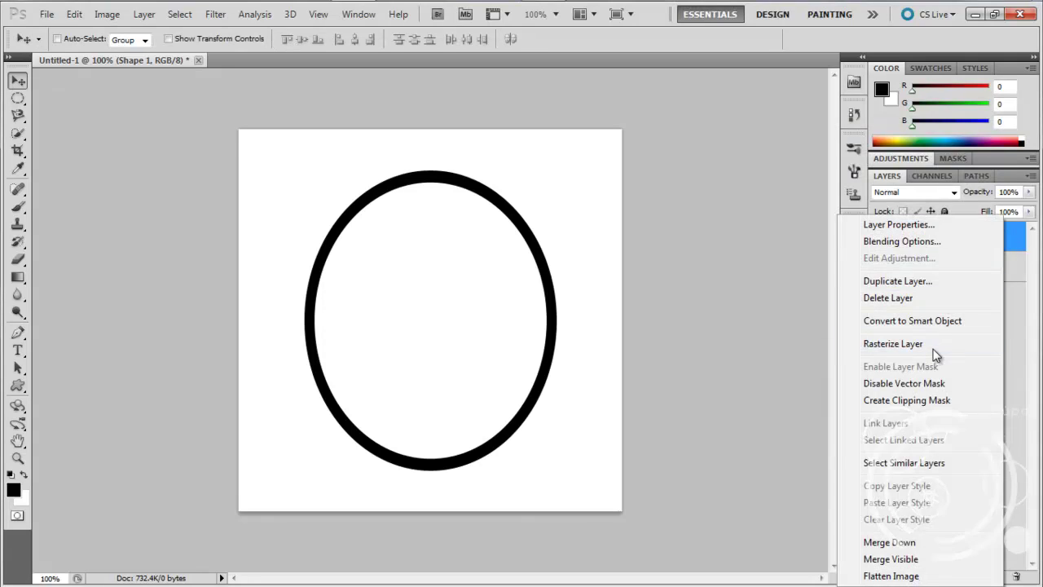
click(934, 345)
Step: Add a Gradient Overlay and give its left stop hue 205 and saturation 25
double_click(1020, 235)
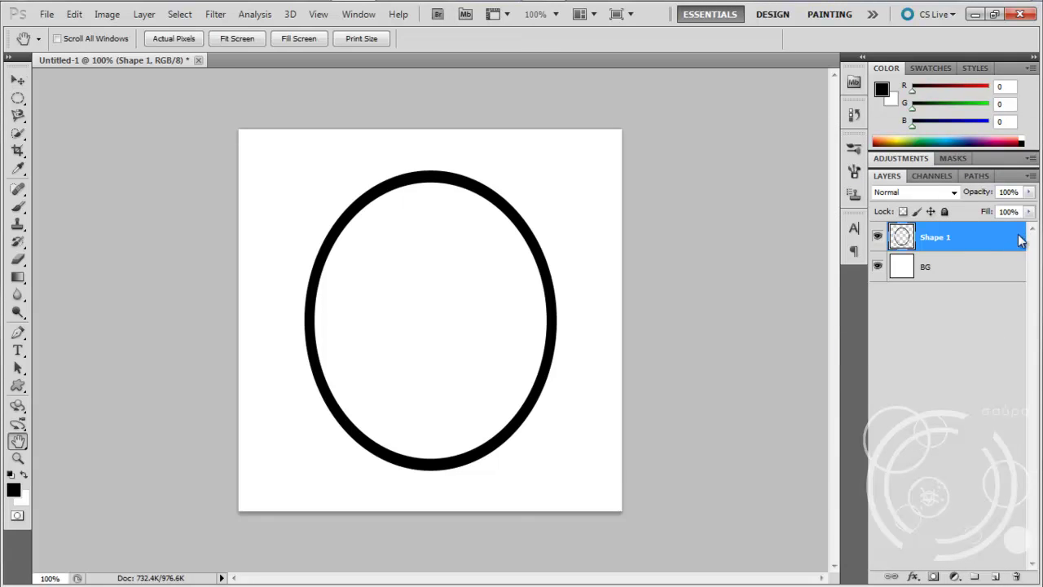
click(663, 352)
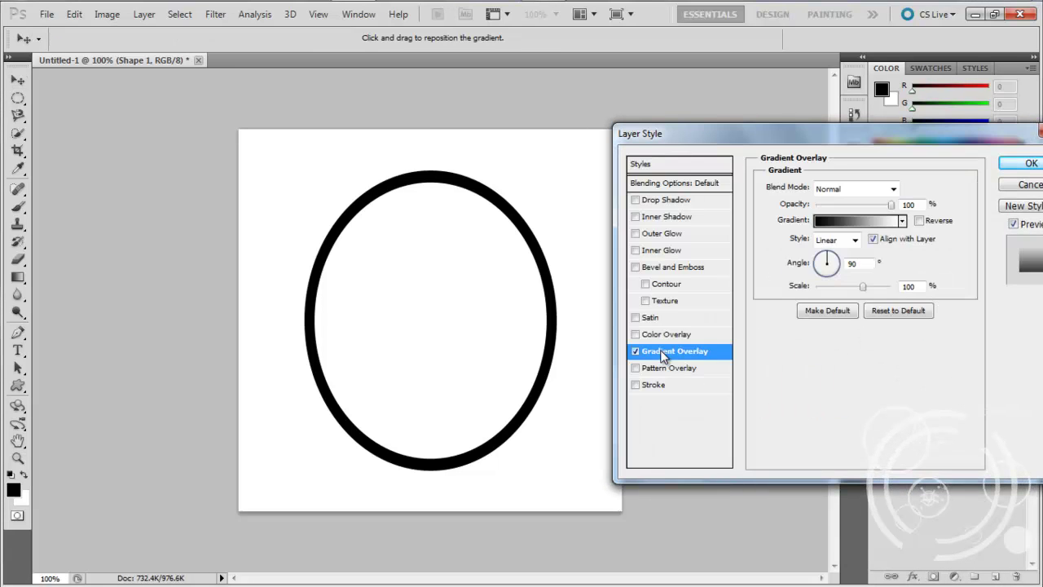
click(844, 221)
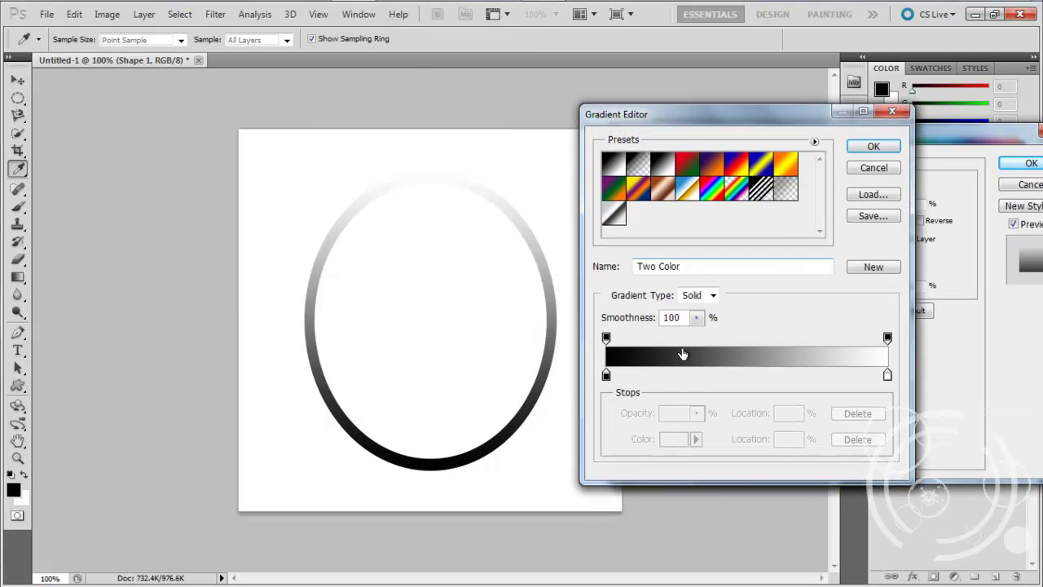
double_click(606, 377)
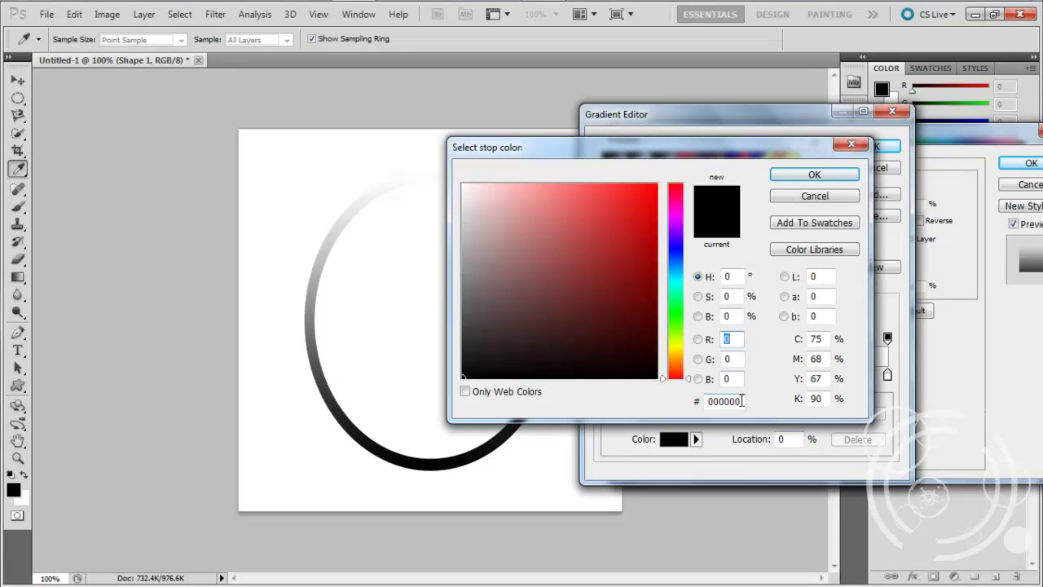
click(727, 276)
text(205)
click(738, 298)
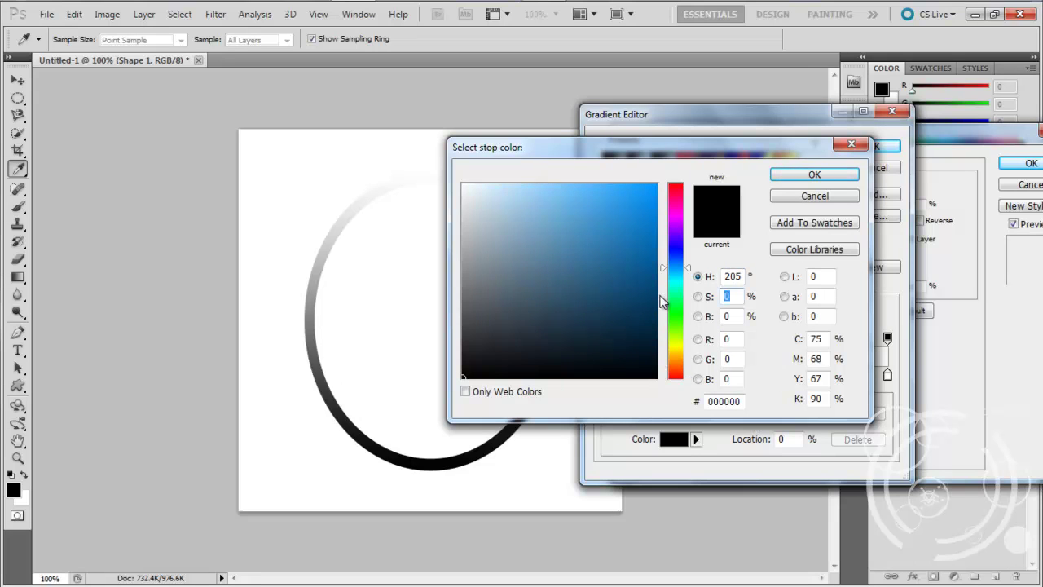
text(25)
click(740, 316)
Step: Finish the left stop as grey-blue #303940 and move the white stop to 50%
text(25)
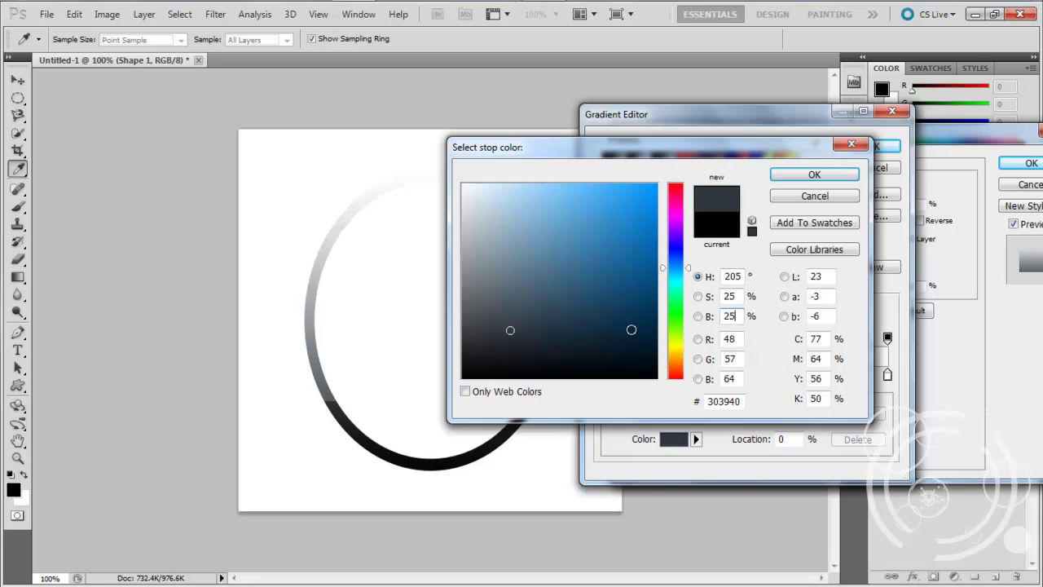
click(800, 179)
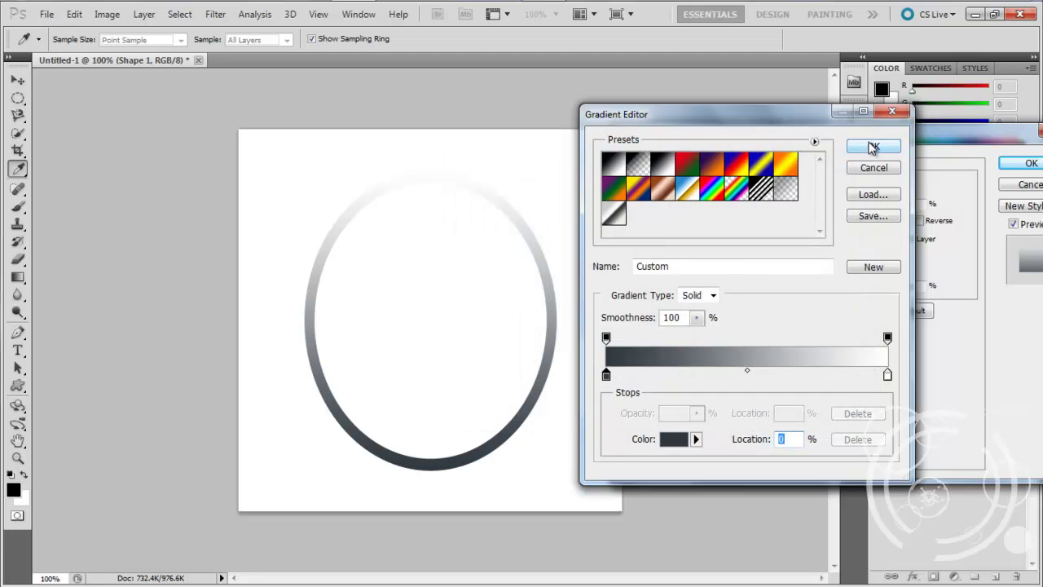
click(887, 375)
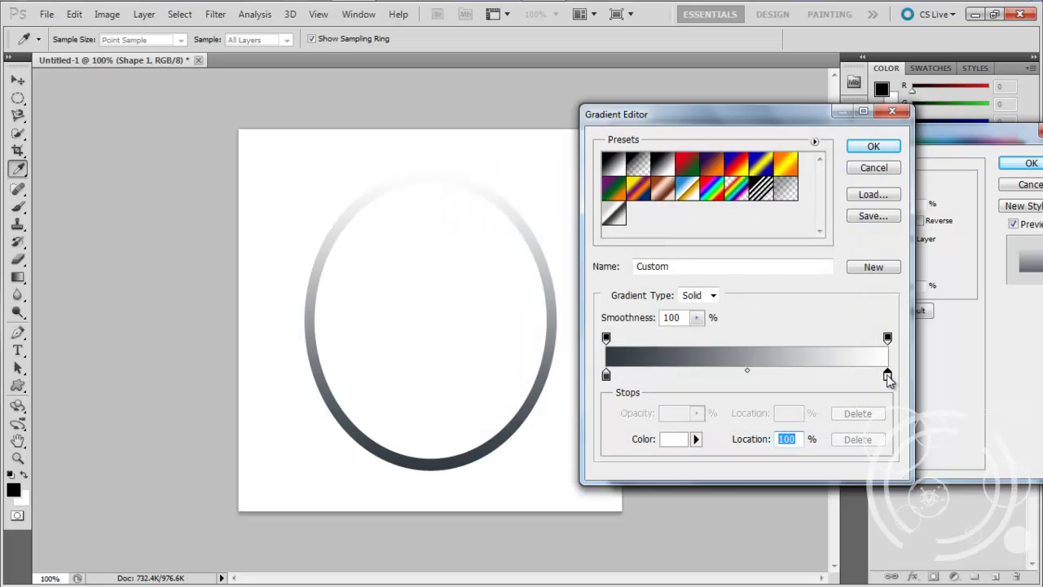
text(50)
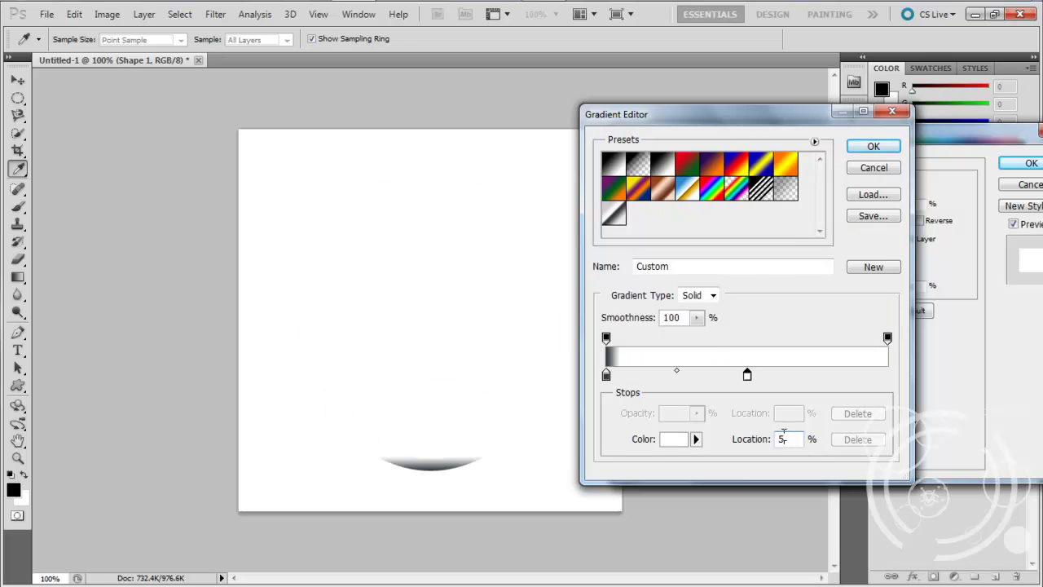
Step: Add dark grey-blue gradient stops at 55% and at the right end
click(606, 376)
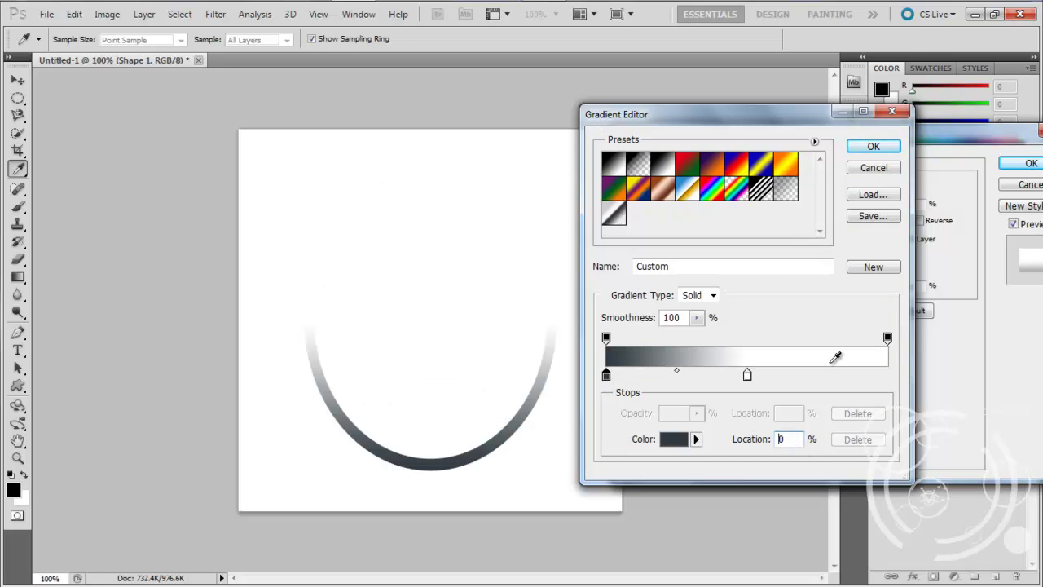
drag(834, 381, 925, 378)
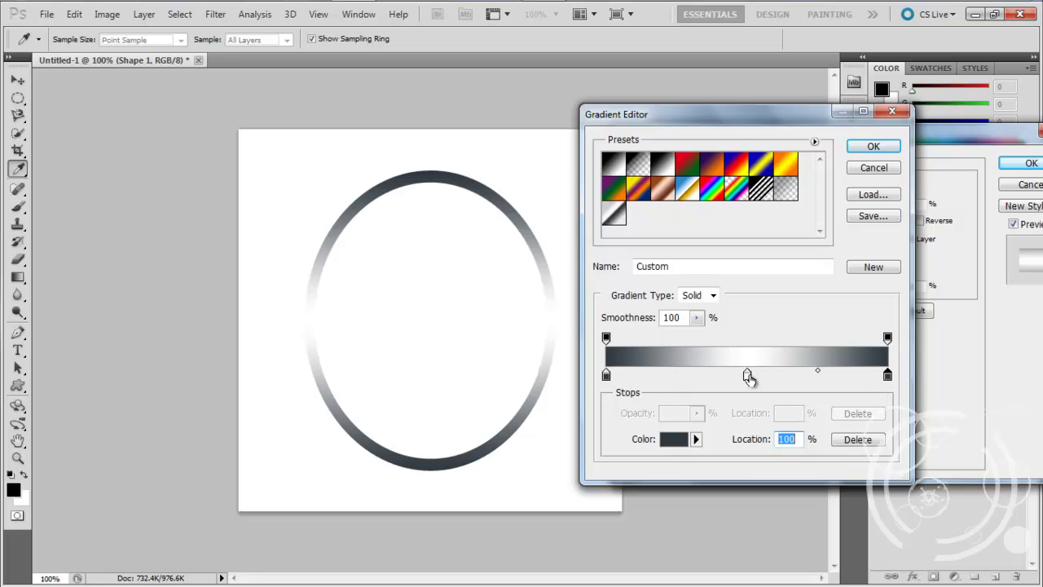
drag(888, 376, 778, 378)
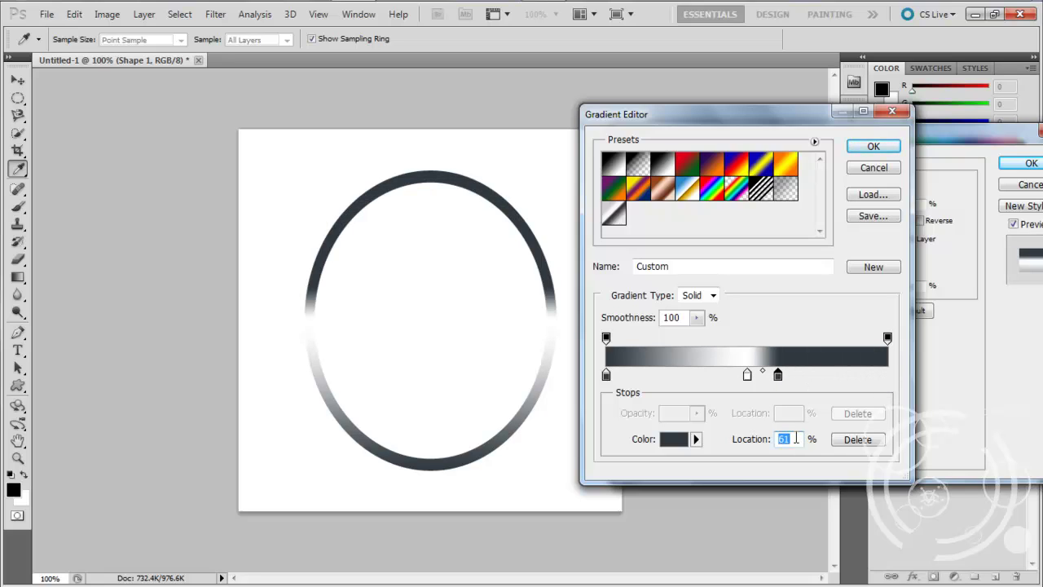
text(55)
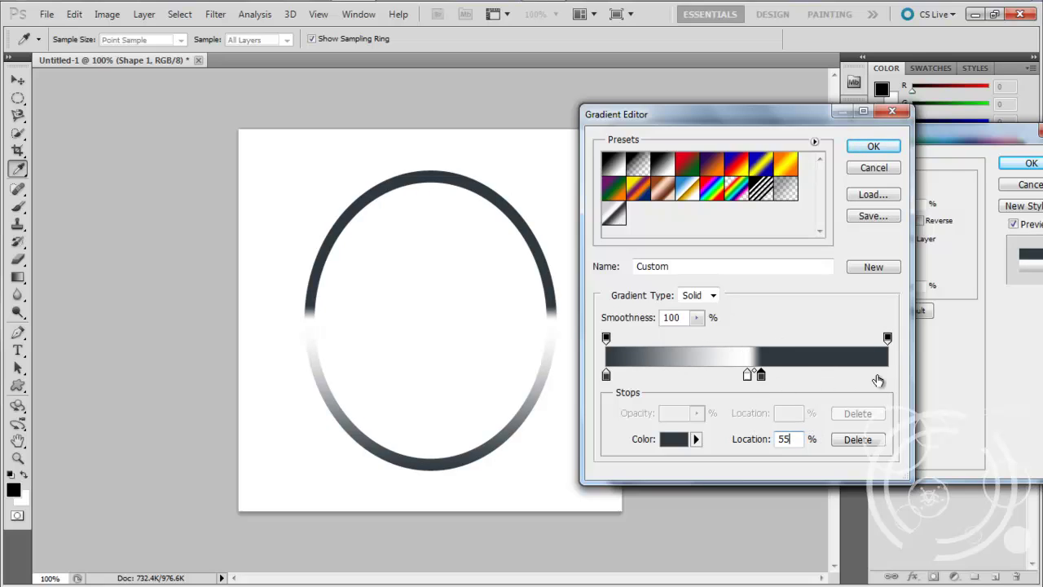
drag(866, 375, 902, 380)
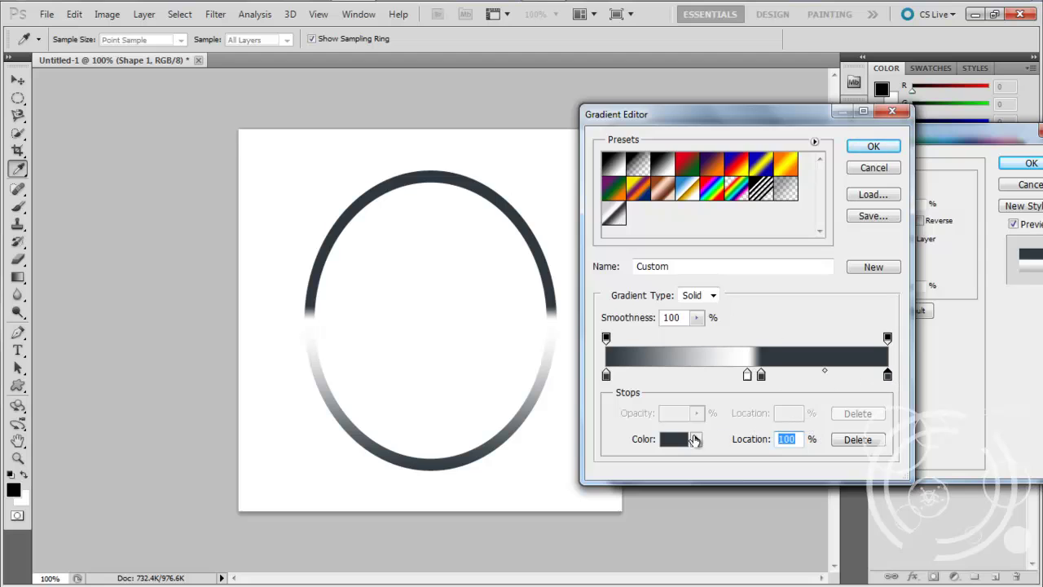
Step: Set the right-end gradient stop to blue-grey #607280
click(675, 442)
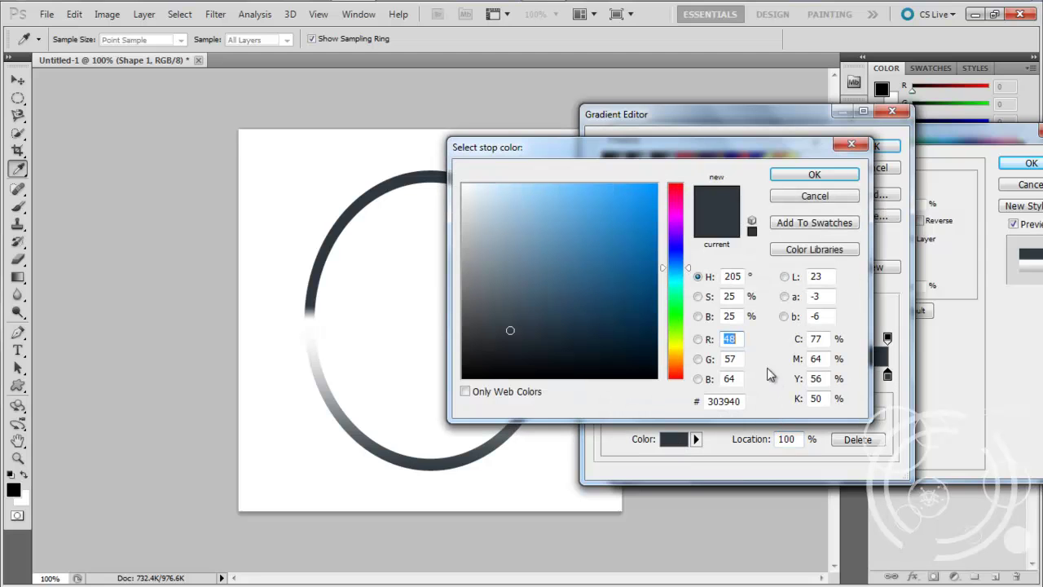
click(729, 296)
double_click(729, 296)
text(50)
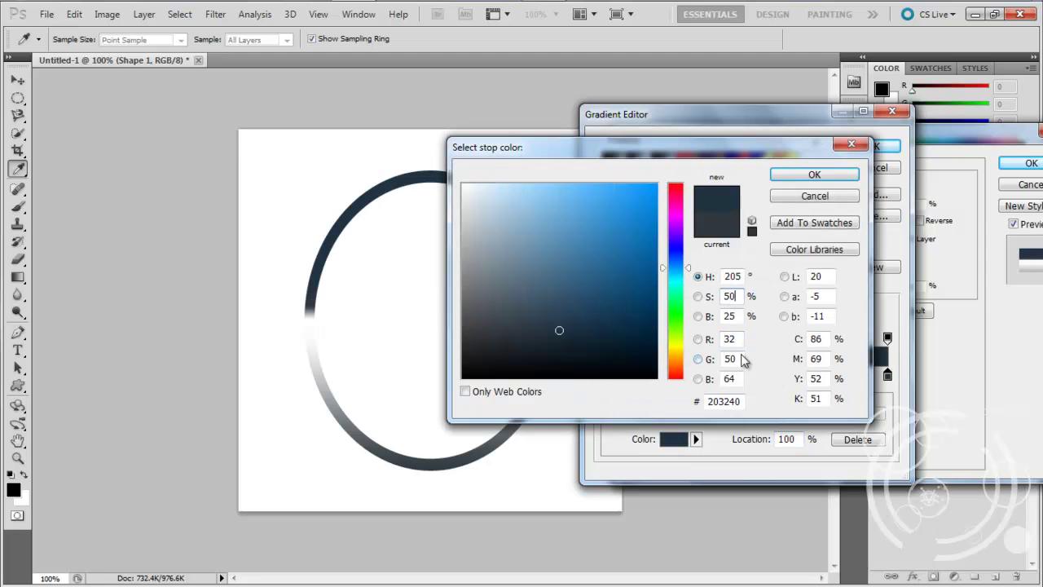
double_click(729, 316)
text(50)
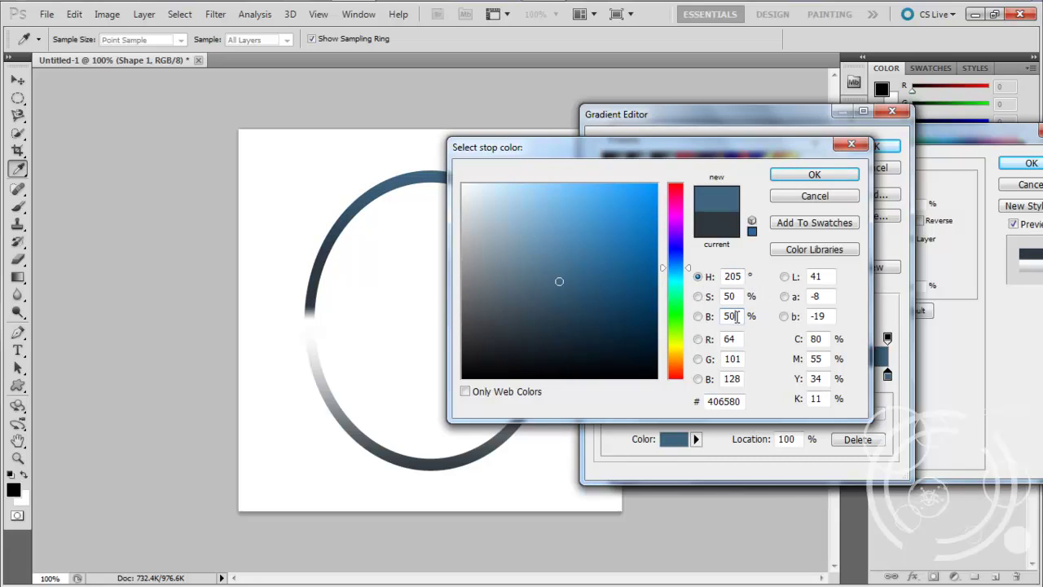
text(25)
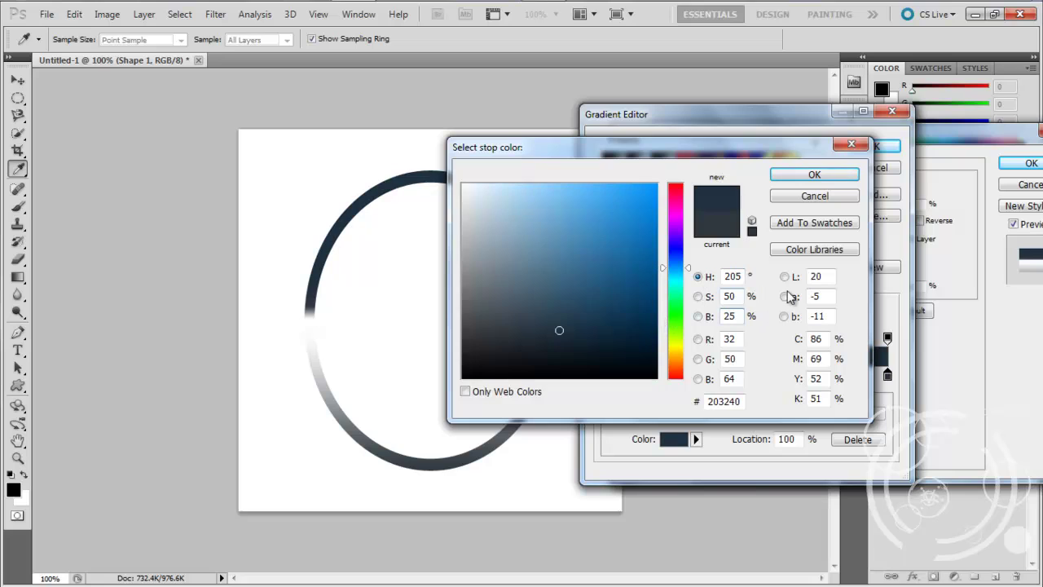
text(50)
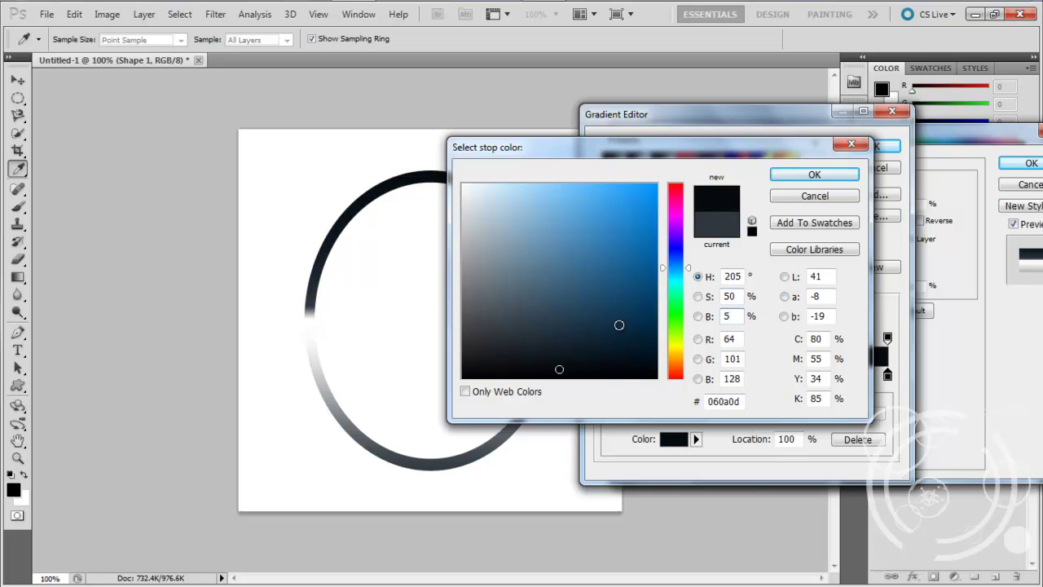
text(25)
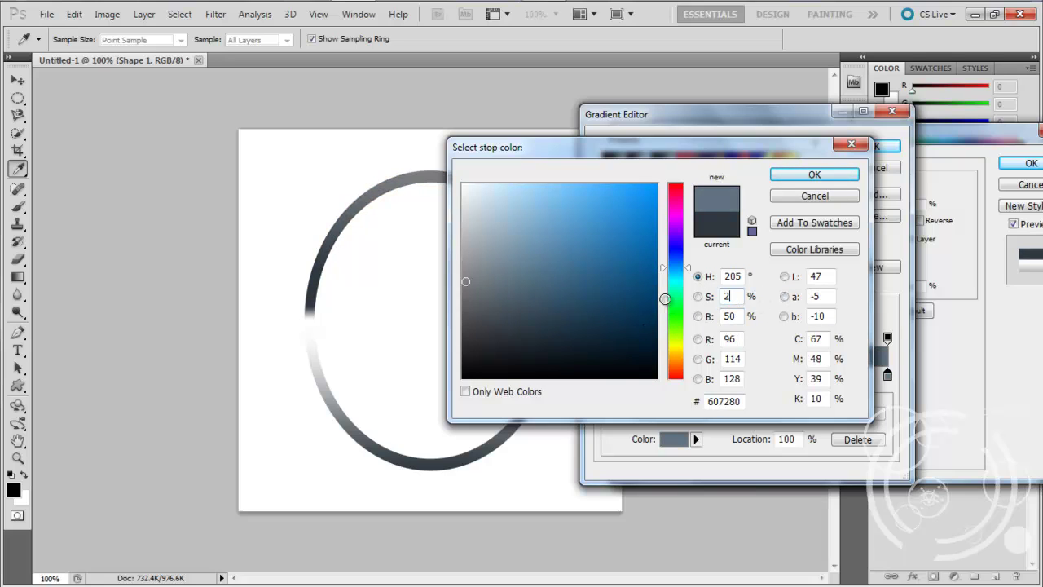
click(814, 176)
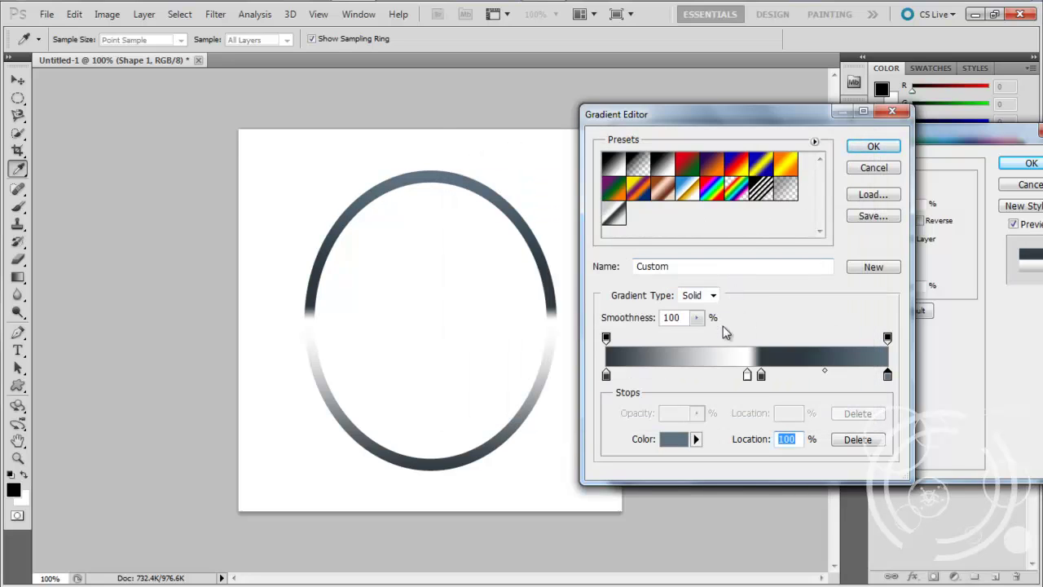
Step: Set the 50% middle stop to pale blue #d0e0eb
double_click(748, 375)
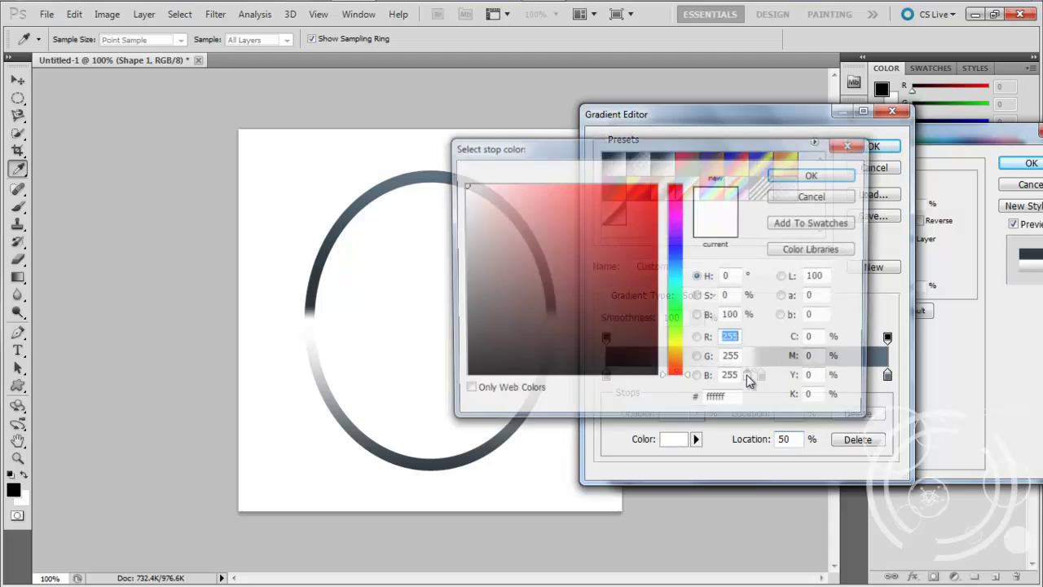
double_click(731, 276)
text(20)
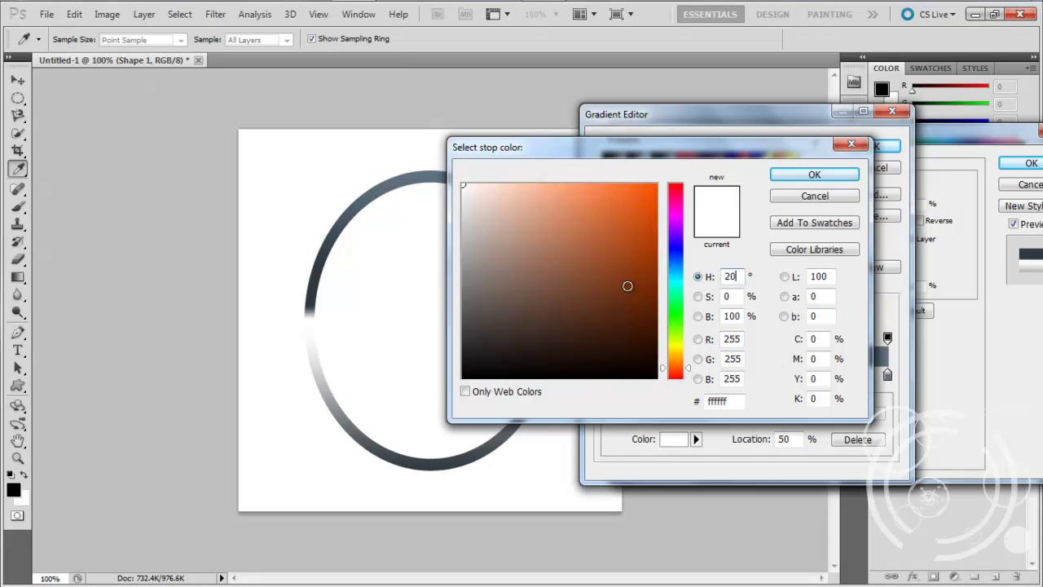
text(5)
key(Tab)
text(3)
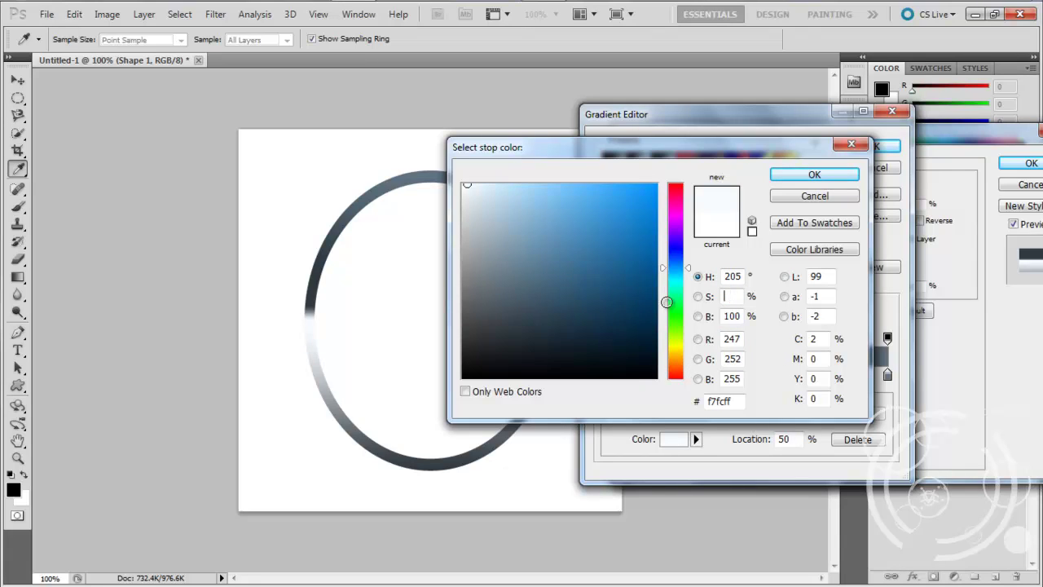
text(25)
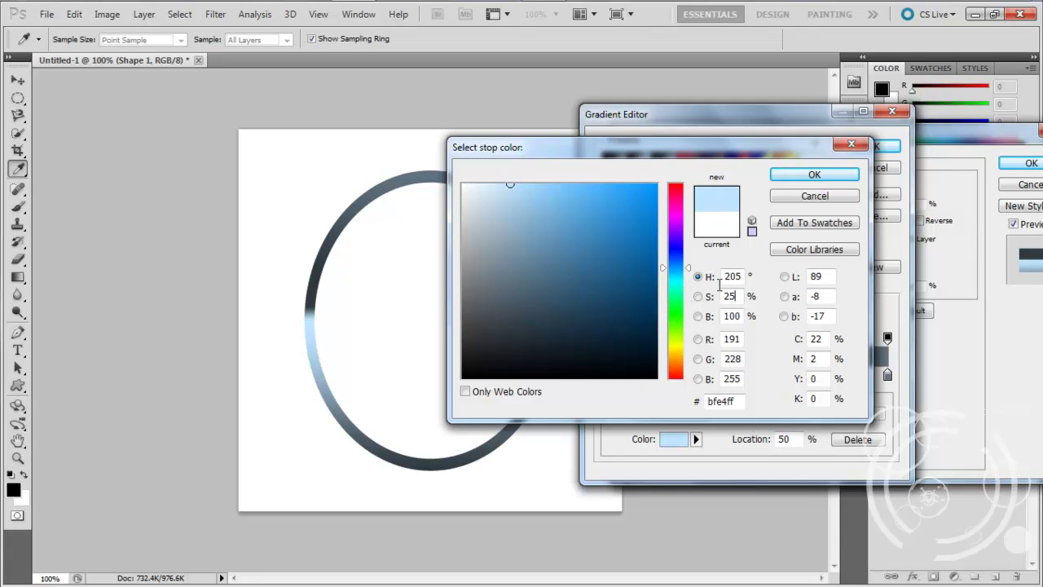
double_click(738, 318)
text(75)
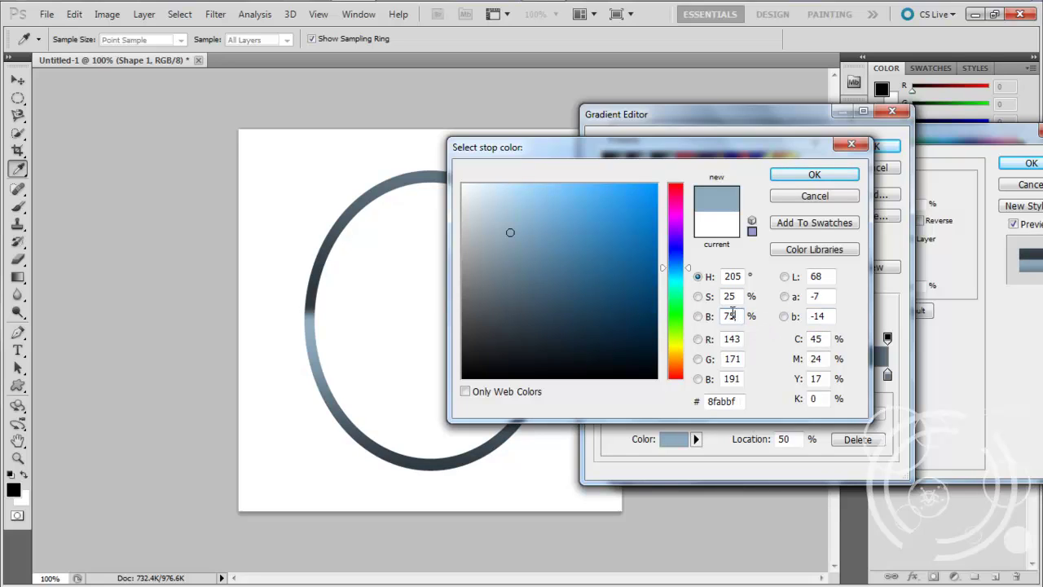
mouse_move(491, 207)
mouse_down()
mouse_move(465, 209)
mouse_move(498, 205)
mouse_move(484, 198)
mouse_up()
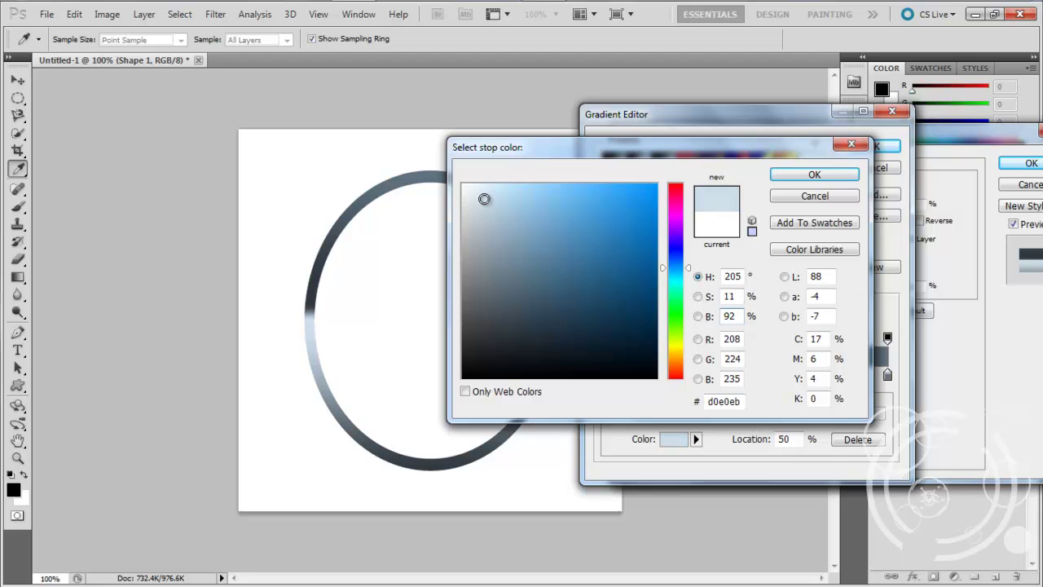
click(789, 177)
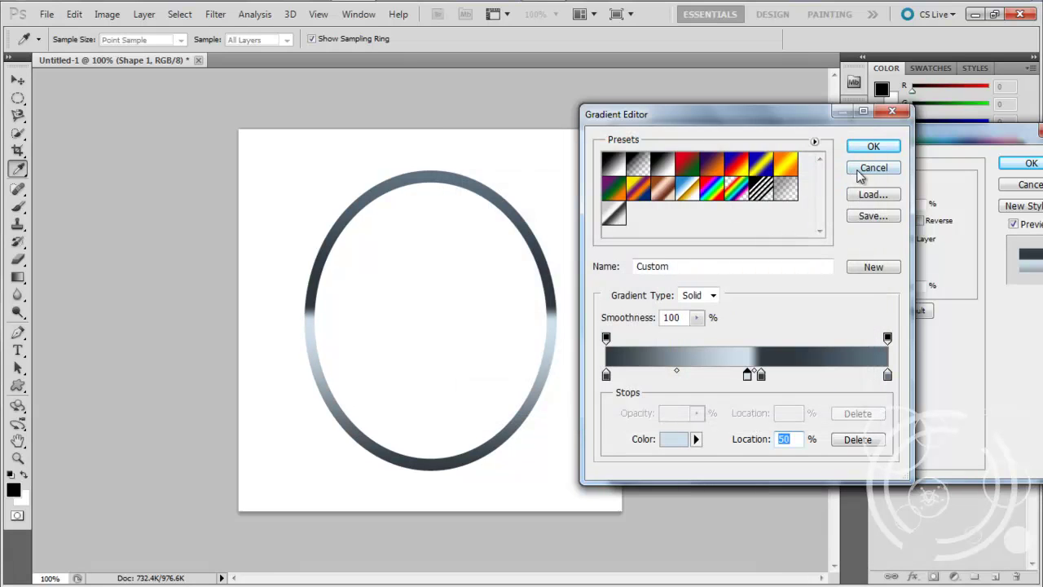
Step: Lighten the 55% gradient stop to grey-blue 899dab and keep the end stop at 607280
click(761, 376)
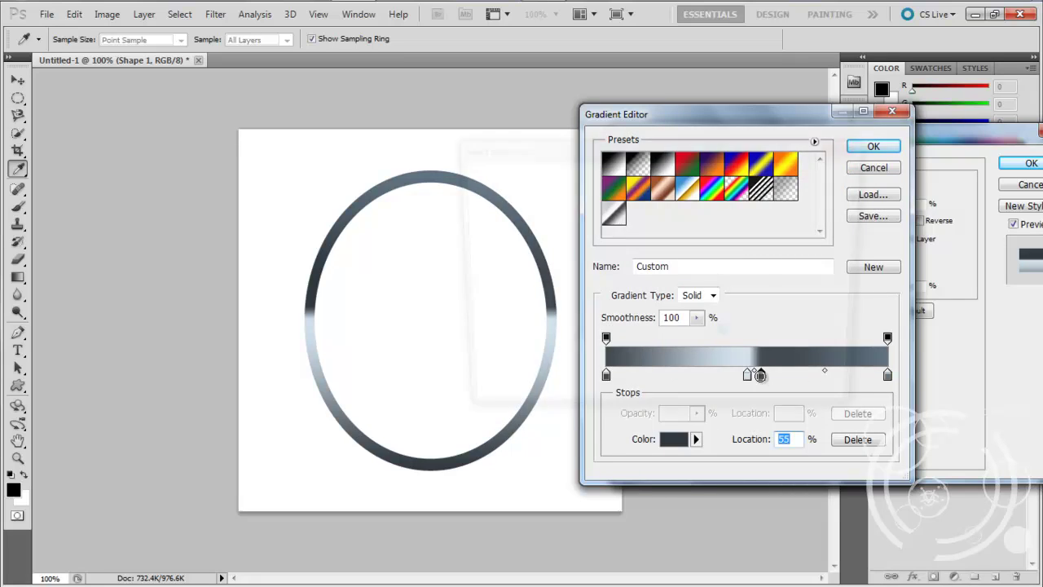
double_click(760, 376)
click(565, 253)
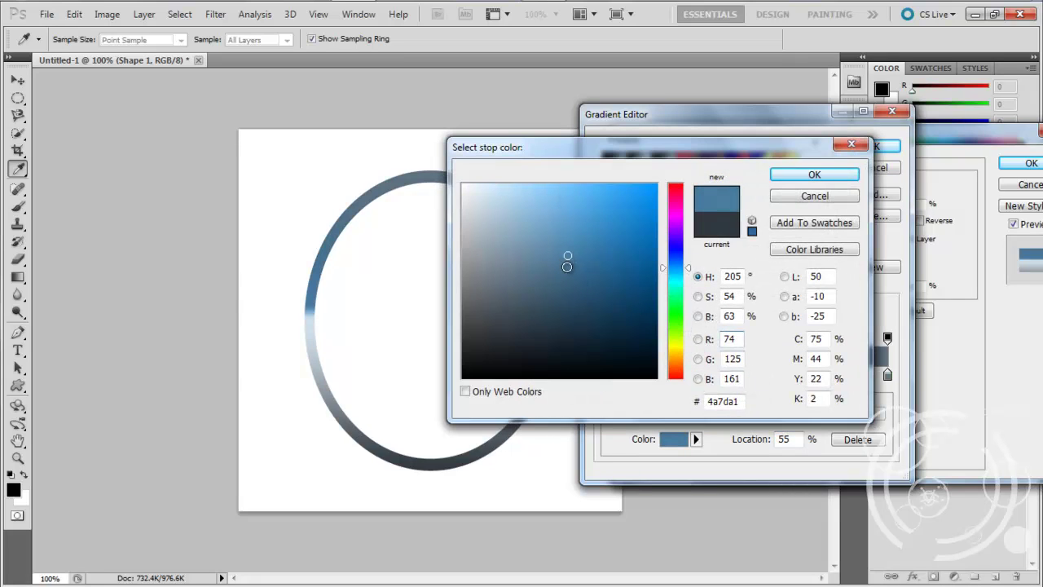
click(553, 293)
mouse_move(517, 293)
mouse_down()
mouse_move(498, 270)
mouse_move(497, 226)
mouse_move(501, 248)
mouse_up()
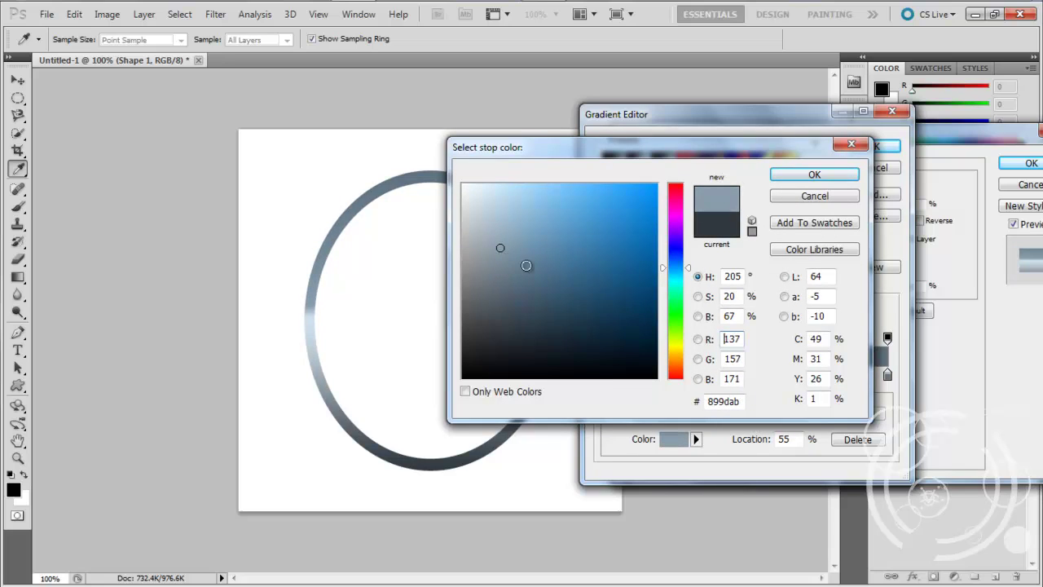
click(817, 175)
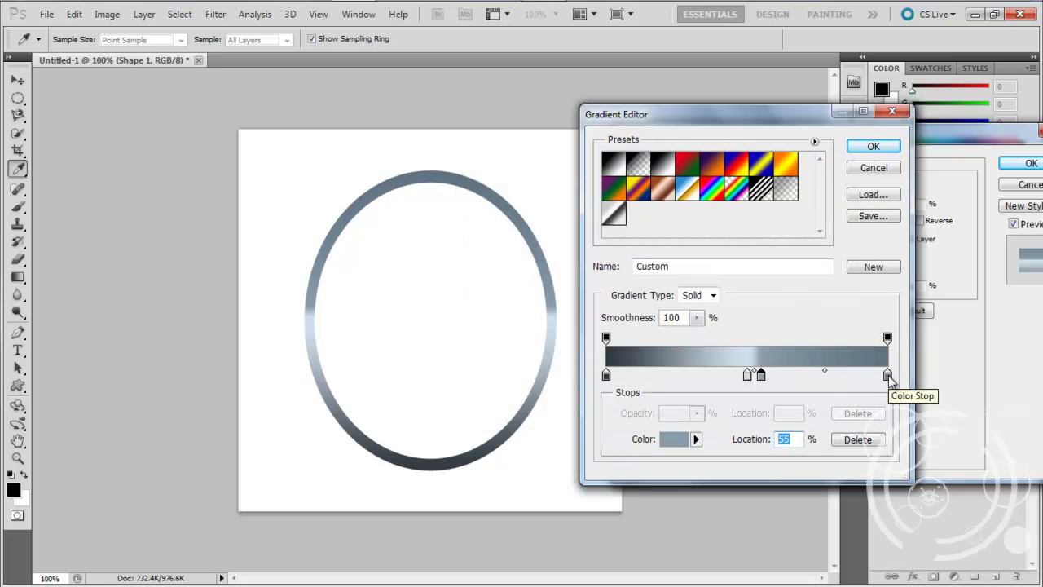
double_click(887, 375)
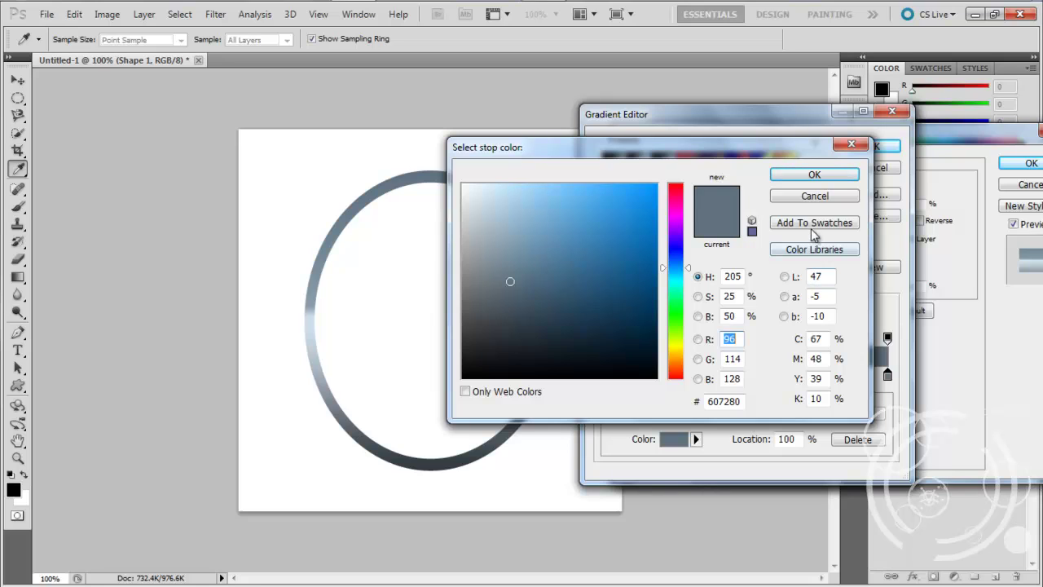
click(851, 174)
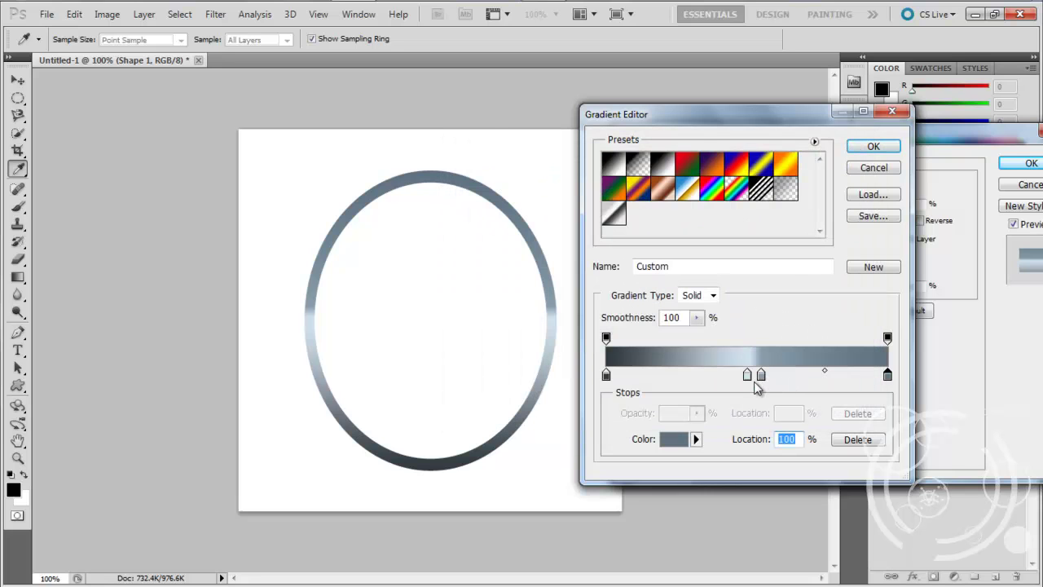
Step: Replace the ring's blue gradient with the last custom grey chrome preset and confirm the layer style
click(873, 146)
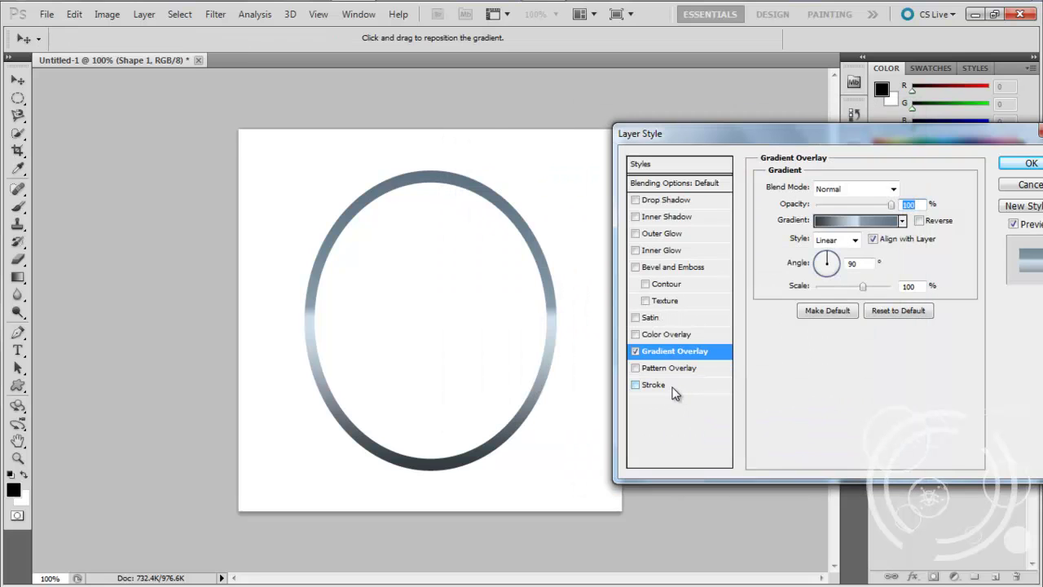
click(876, 222)
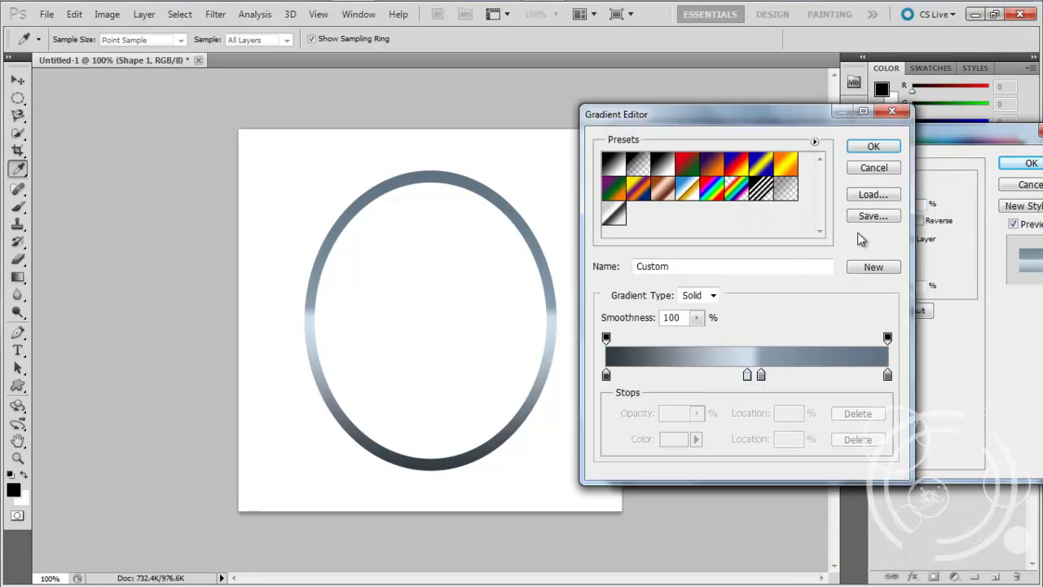
click(620, 216)
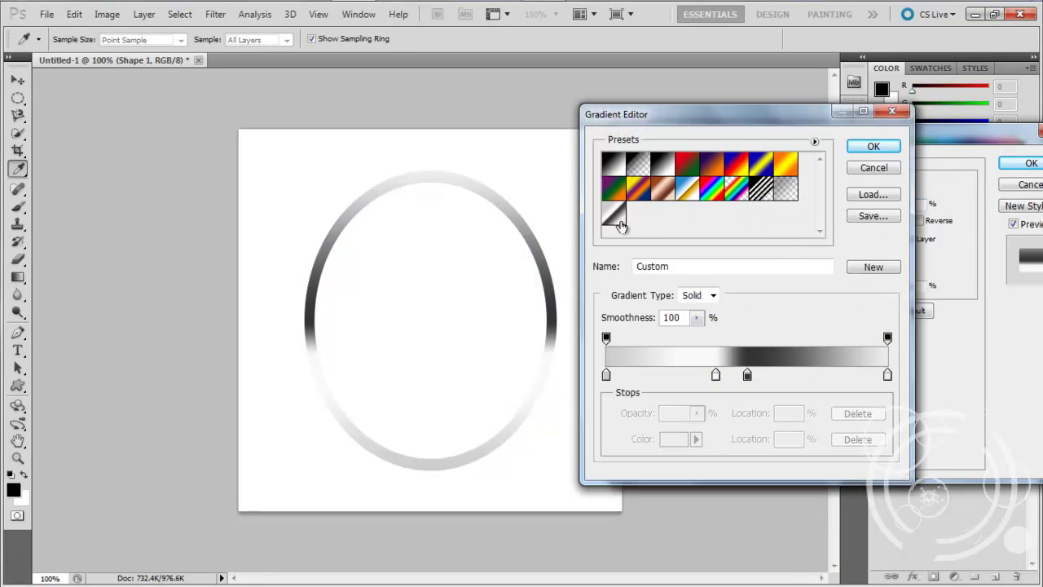
click(876, 148)
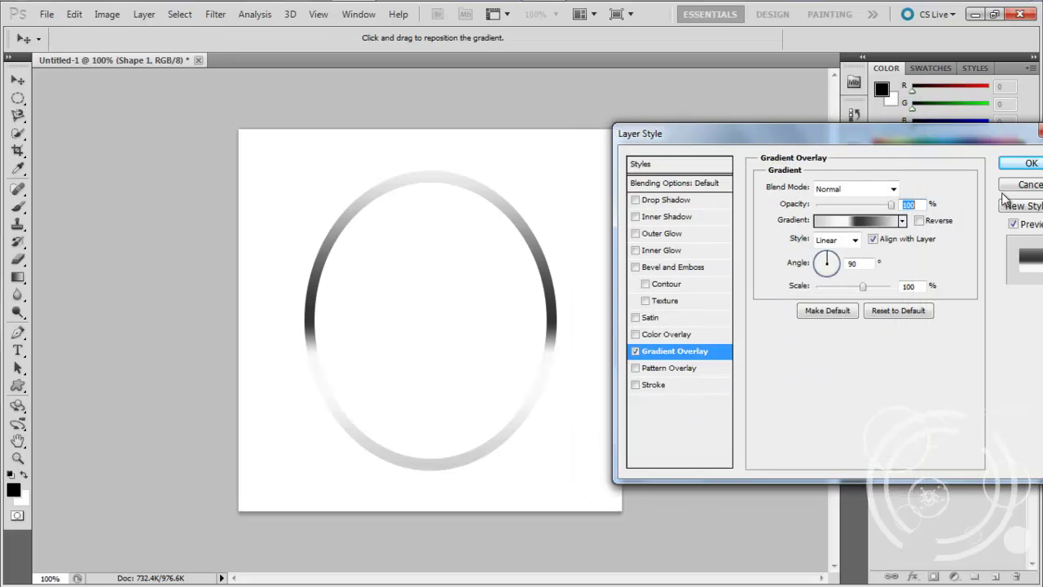
click(1029, 165)
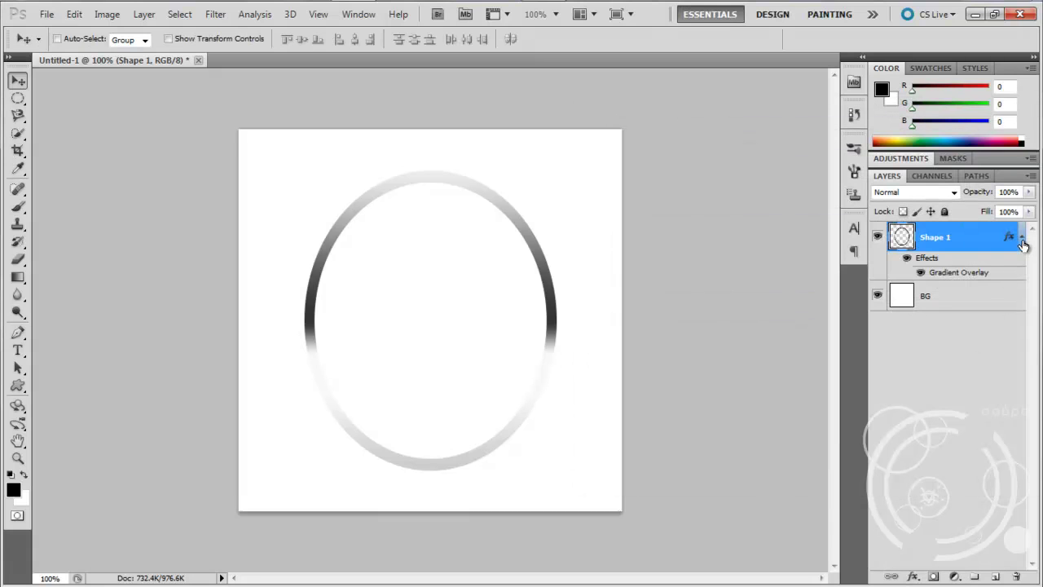
Step: Fill the BG layer with foreground colour #999999
click(1021, 239)
click(953, 281)
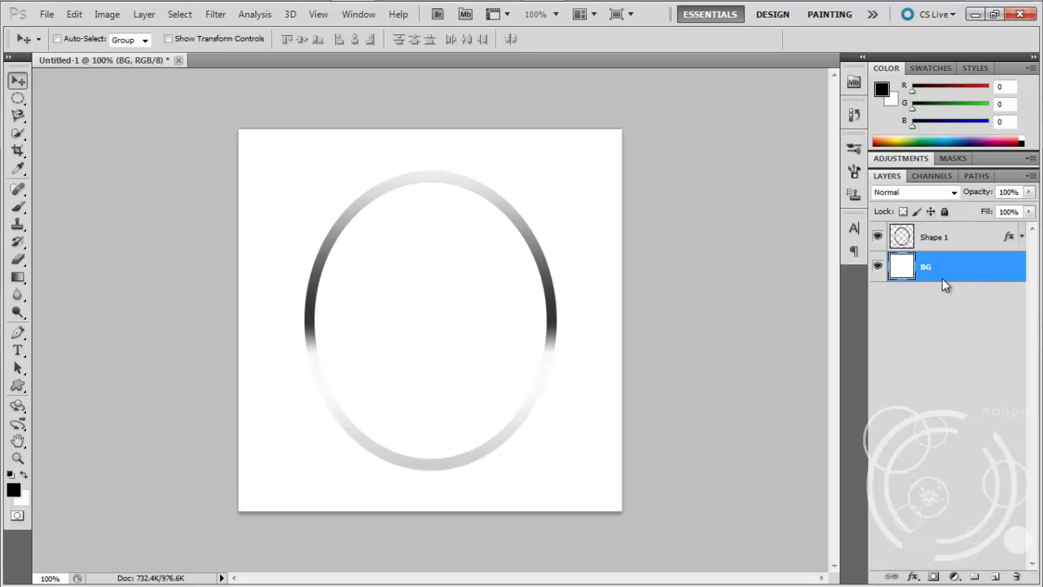
click(14, 490)
click(743, 400)
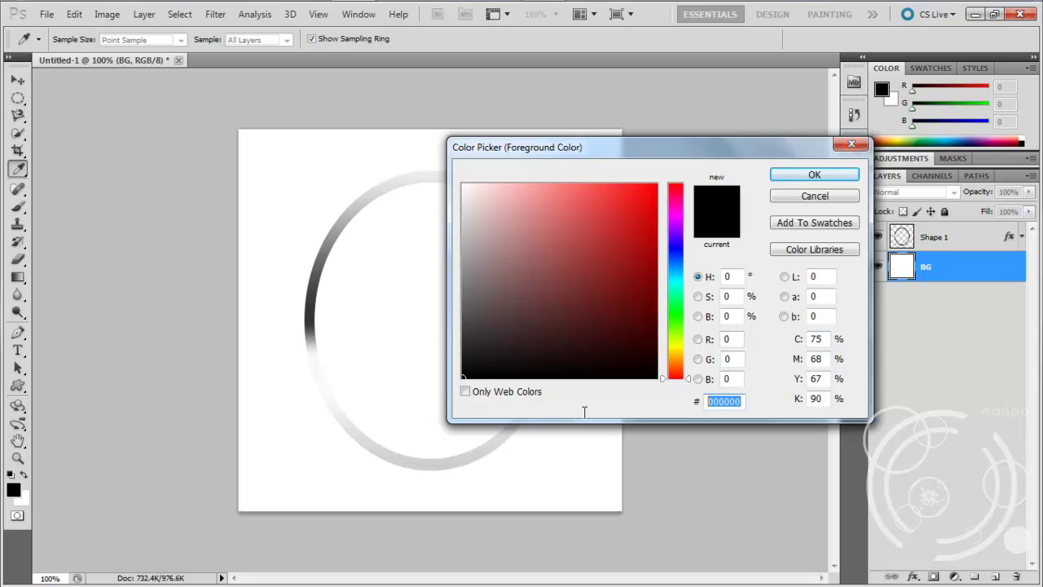
text(999999)
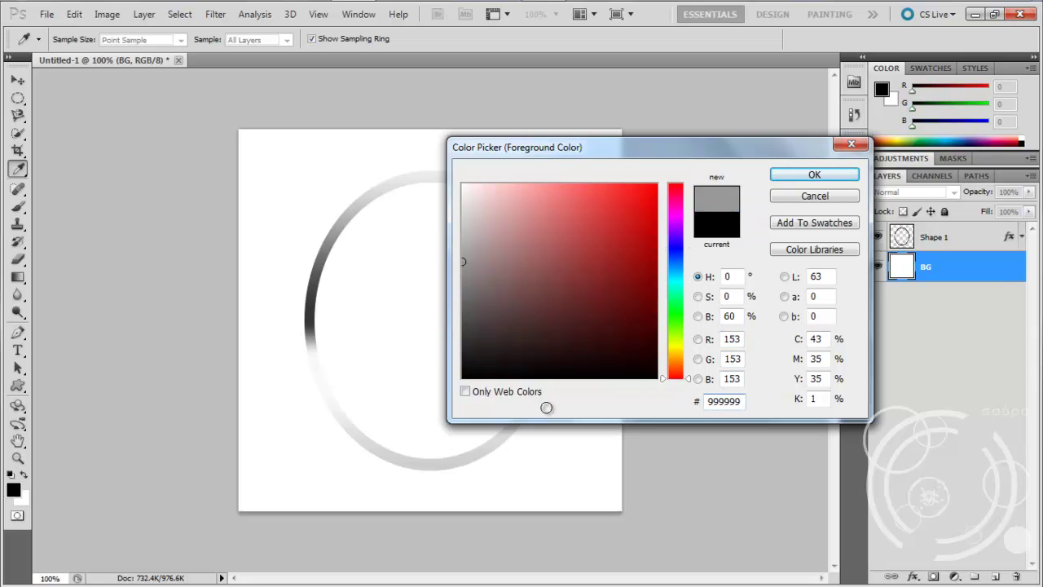
key(Return)
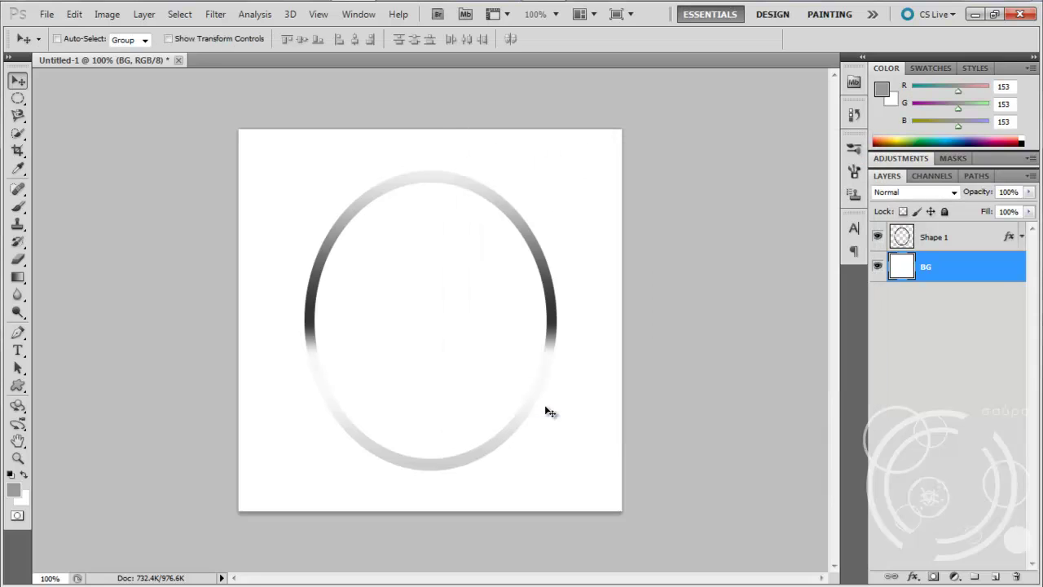
key(alt+BackSpace)
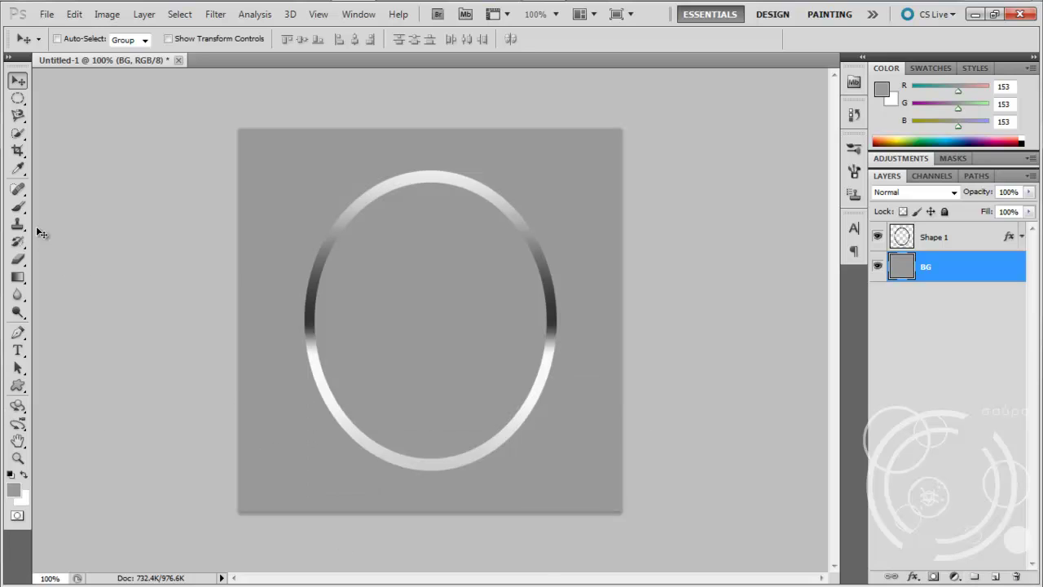
Step: Load the Basic Brushes set and pick the soft round brush, resized to 1000 px
click(18, 207)
click(79, 39)
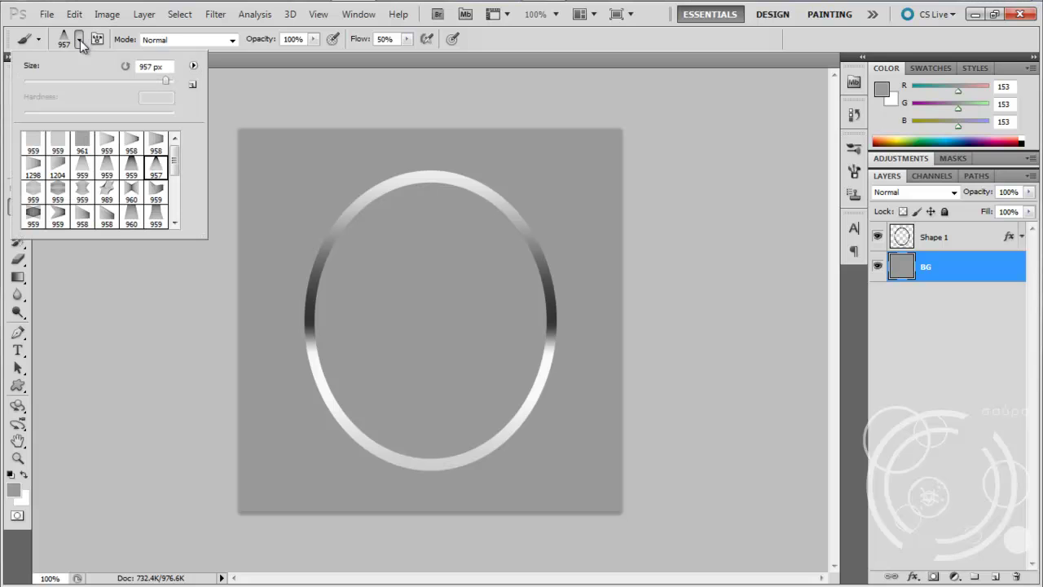
click(195, 66)
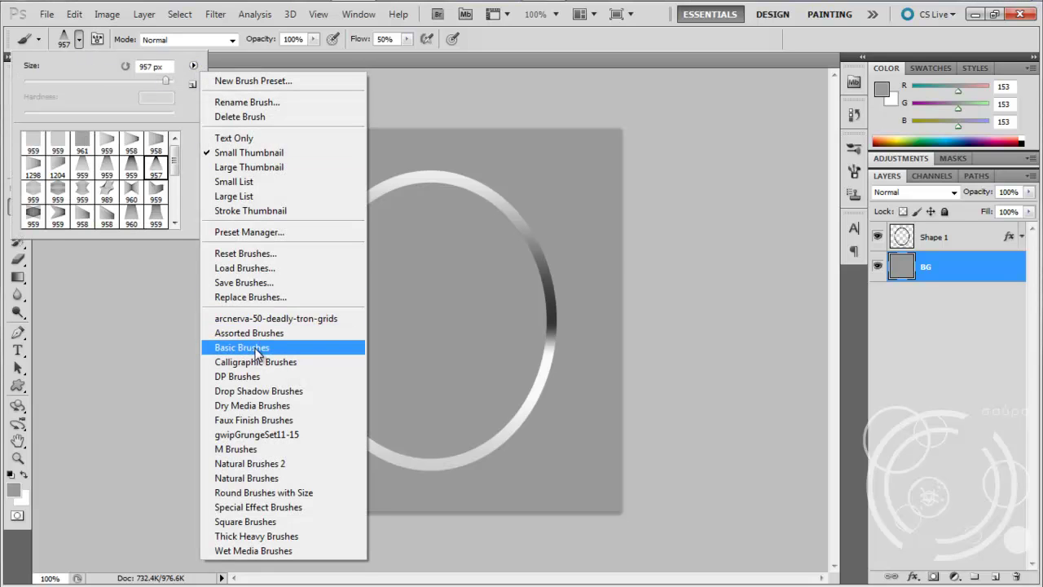
click(242, 347)
click(470, 242)
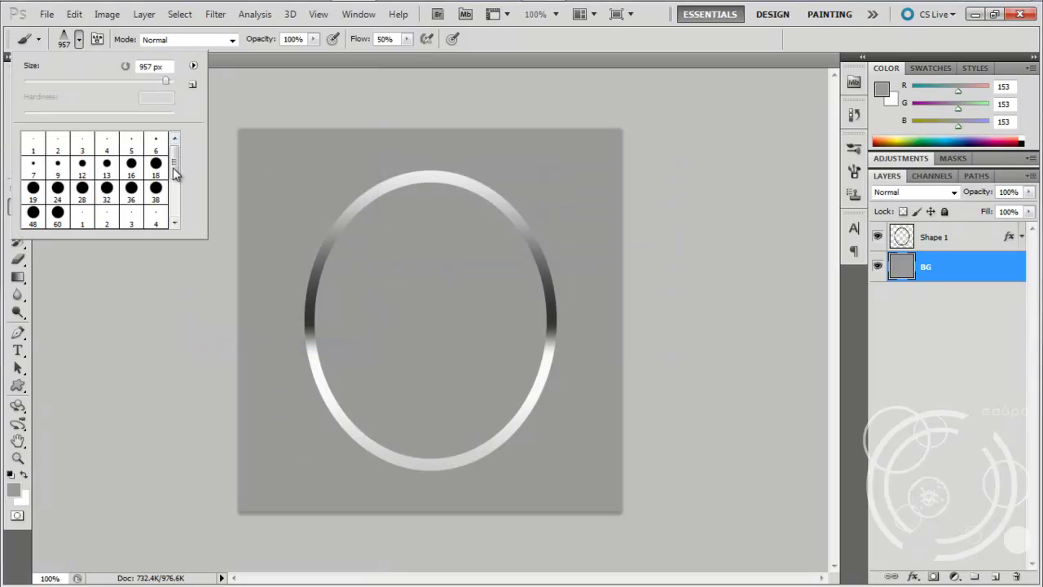
scroll(173, 167, down, 5)
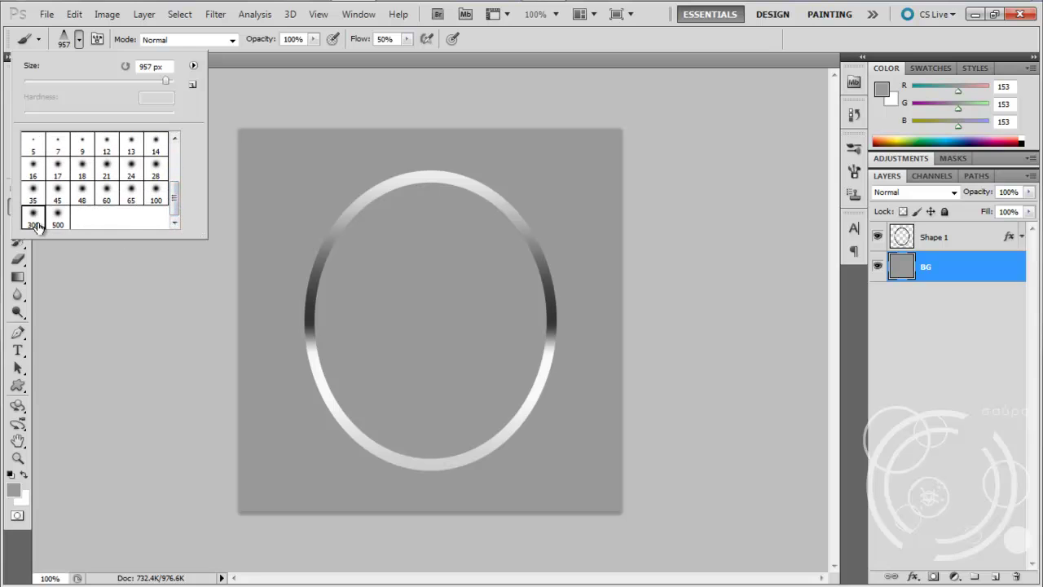
click(57, 216)
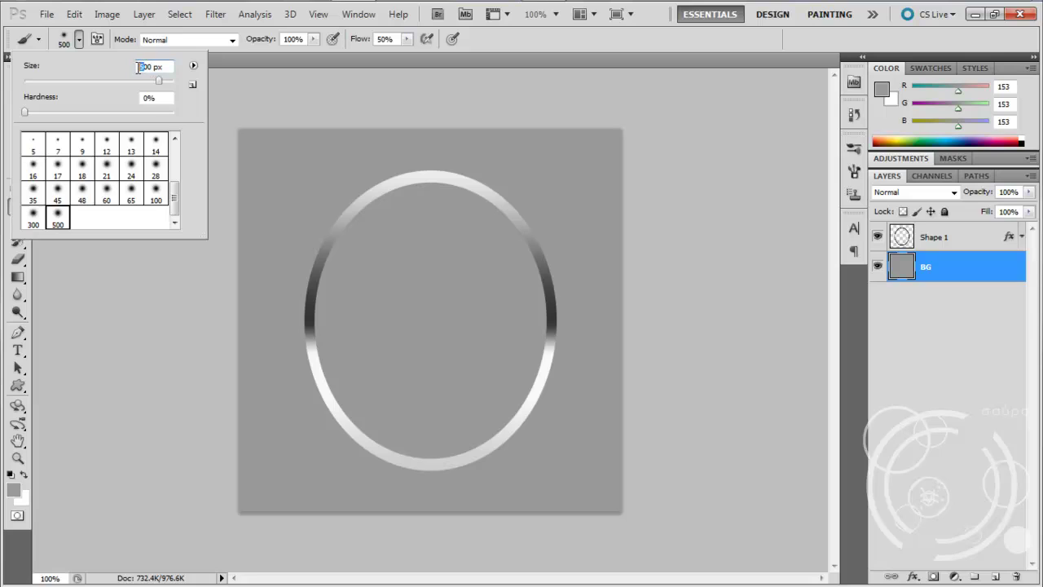
text(0)
key(Return)
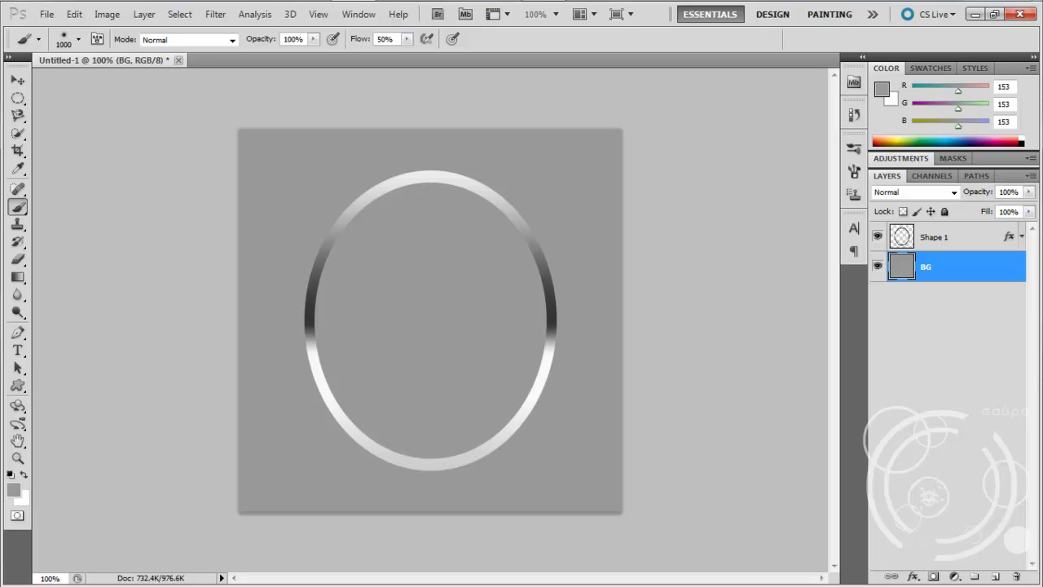
Step: Make white the foreground colour and try a white glow stroke, then undo it
key(d)
key(x)
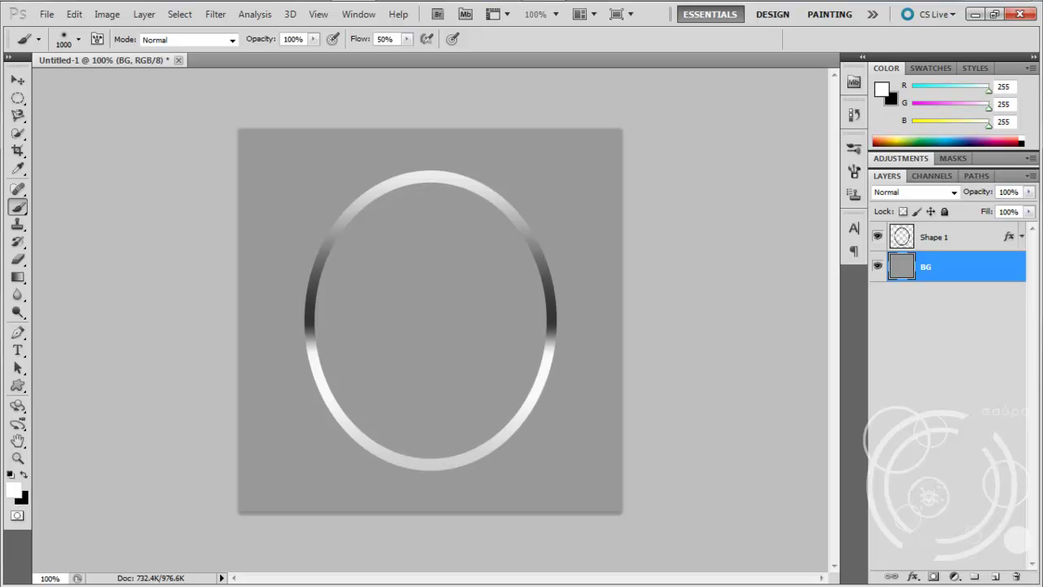
click(435, 189)
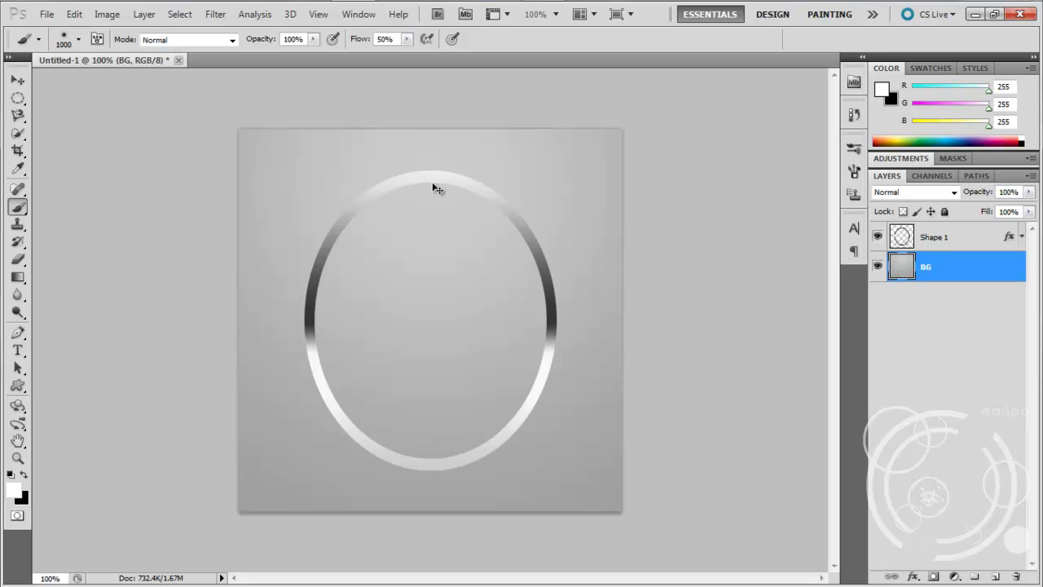
key(ctrl+z)
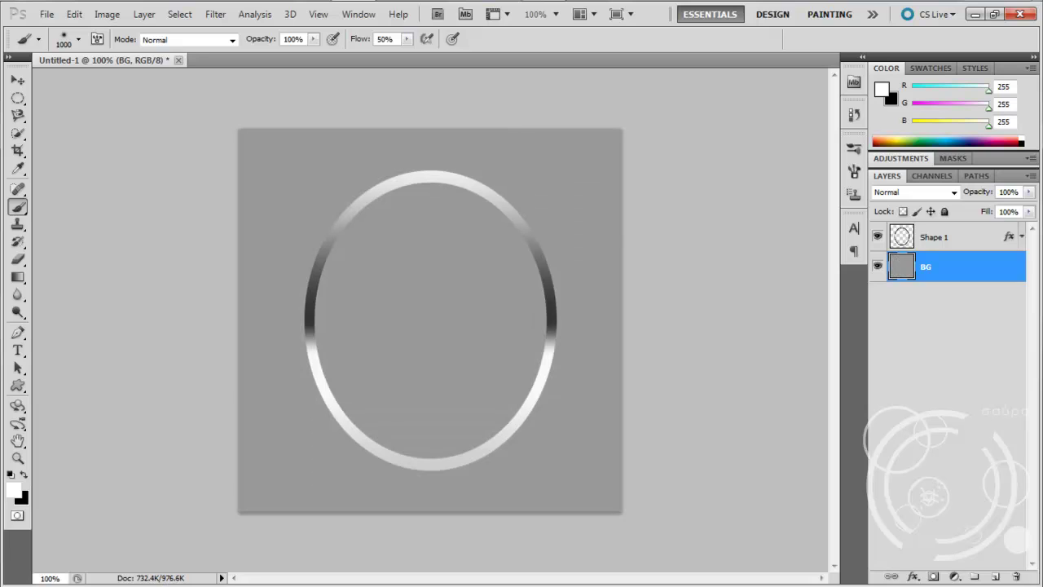
key(ctrl+z)
key(ctrl+z)
key(ctrl+z)
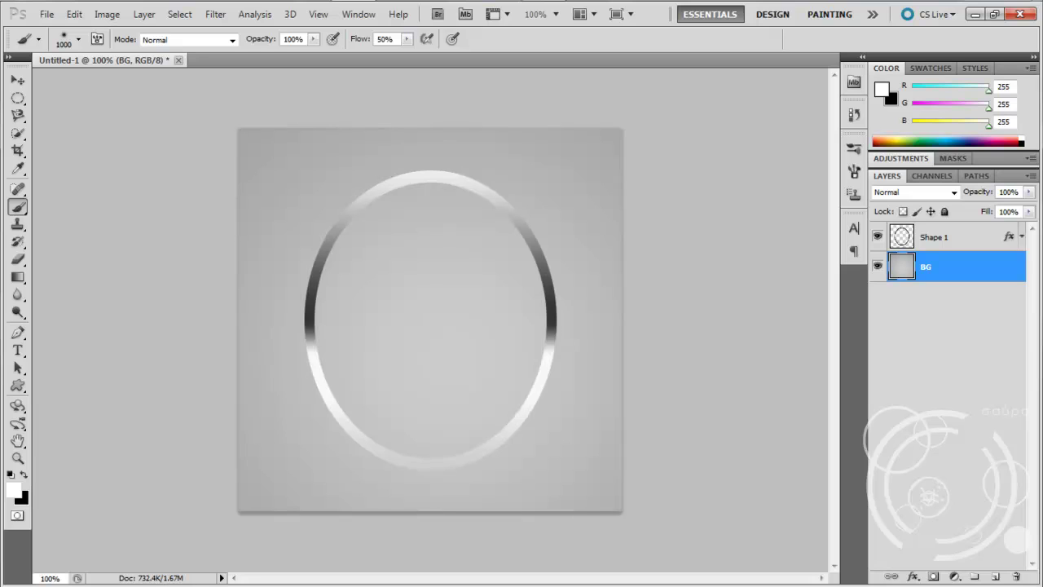
key(ctrl+z)
Step: Set the brush to 750 px with 100% flow
click(79, 39)
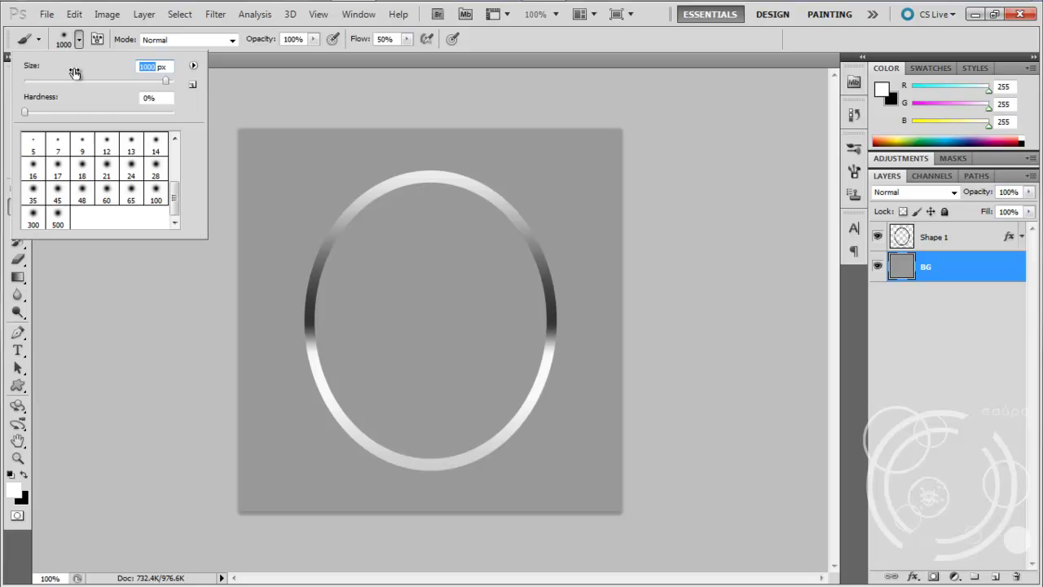
text(750)
key(Return)
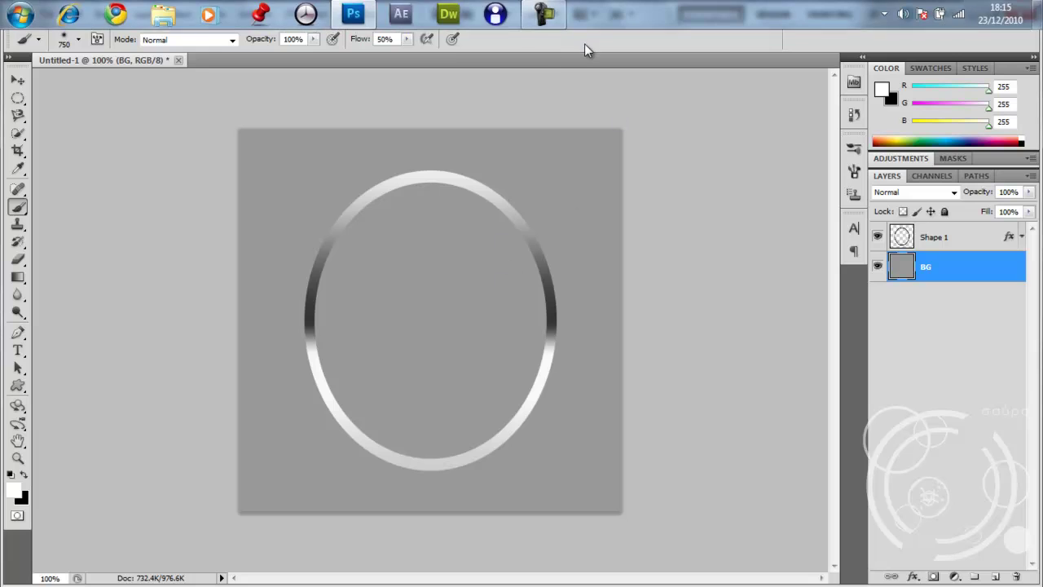
alt+scroll(492, 359, down, 1)
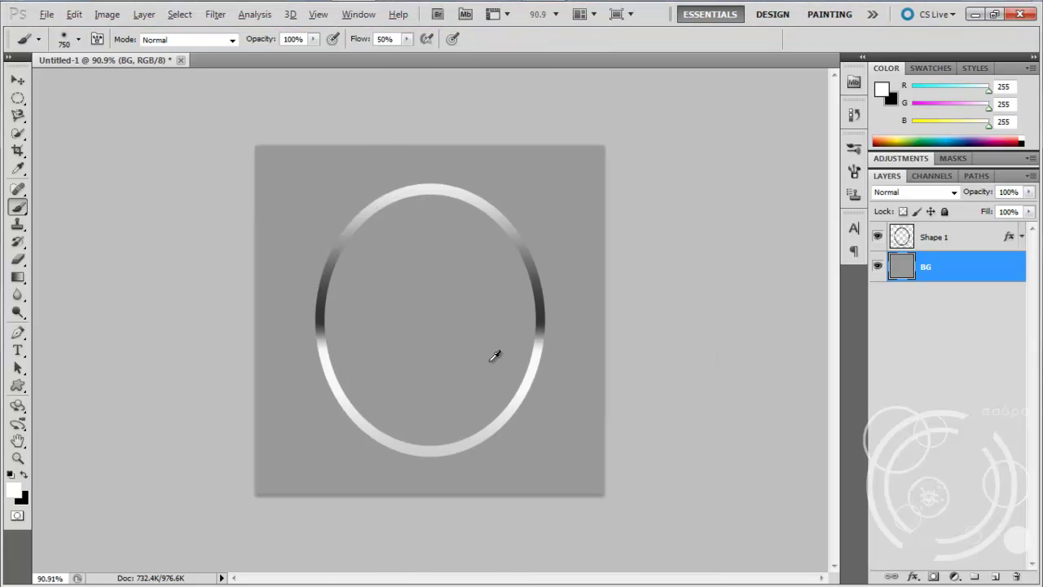
alt+scroll(493, 356, down, 2)
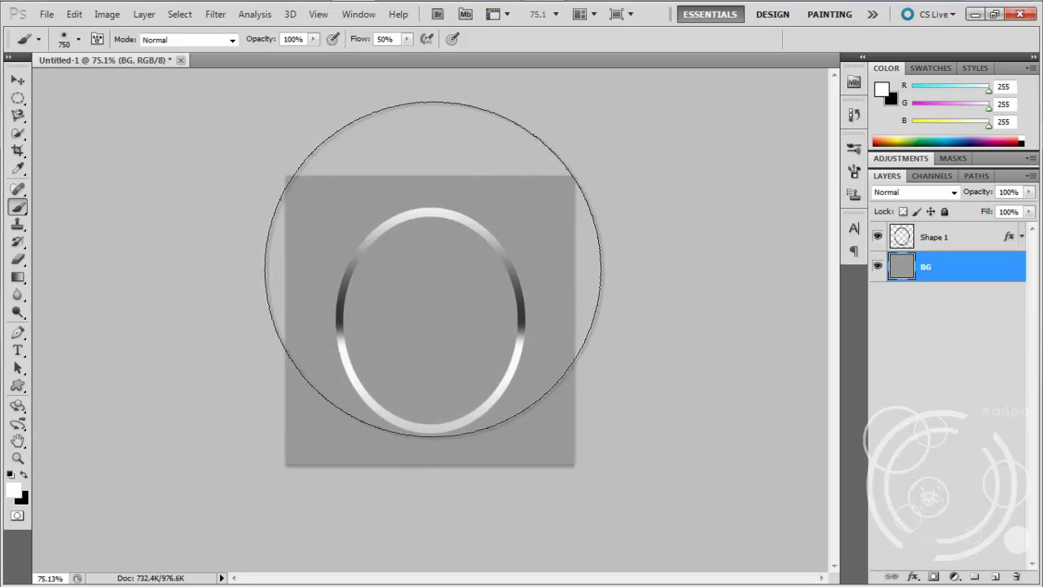
mouse_move(406, 38)
mouse_down()
mouse_move(409, 52)
mouse_move(432, 54)
mouse_up()
Step: Paint a single soft white glow near the top of the background, undoing earlier placements
click(430, 267)
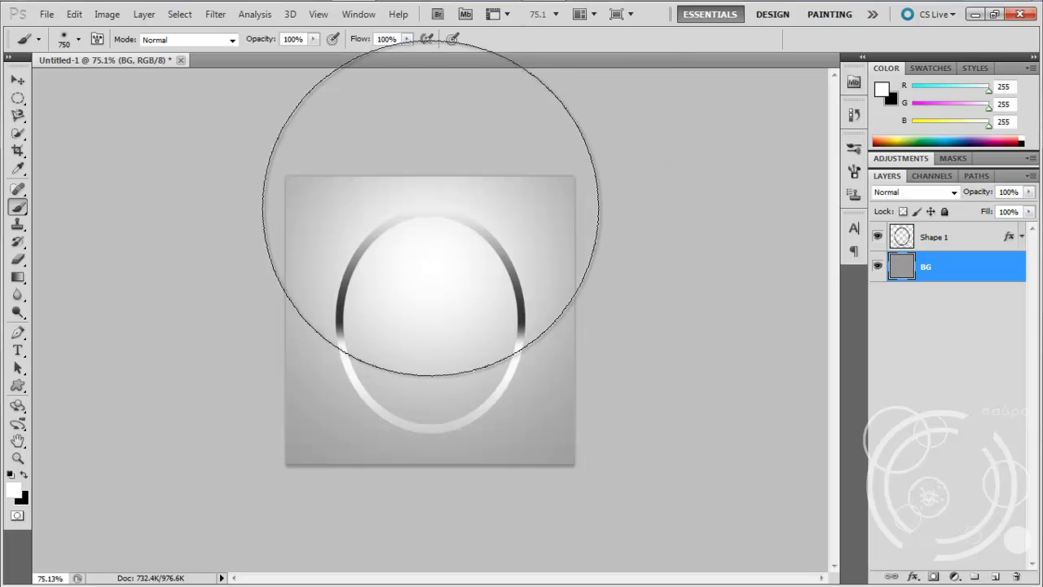
key(ctrl+z)
click(433, 180)
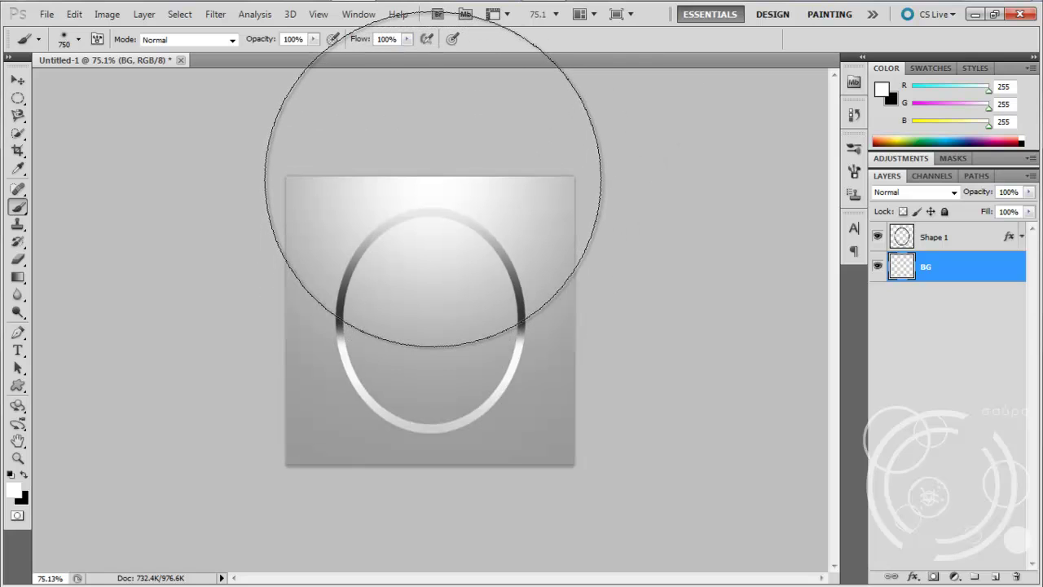
key(ctrl+z)
click(434, 155)
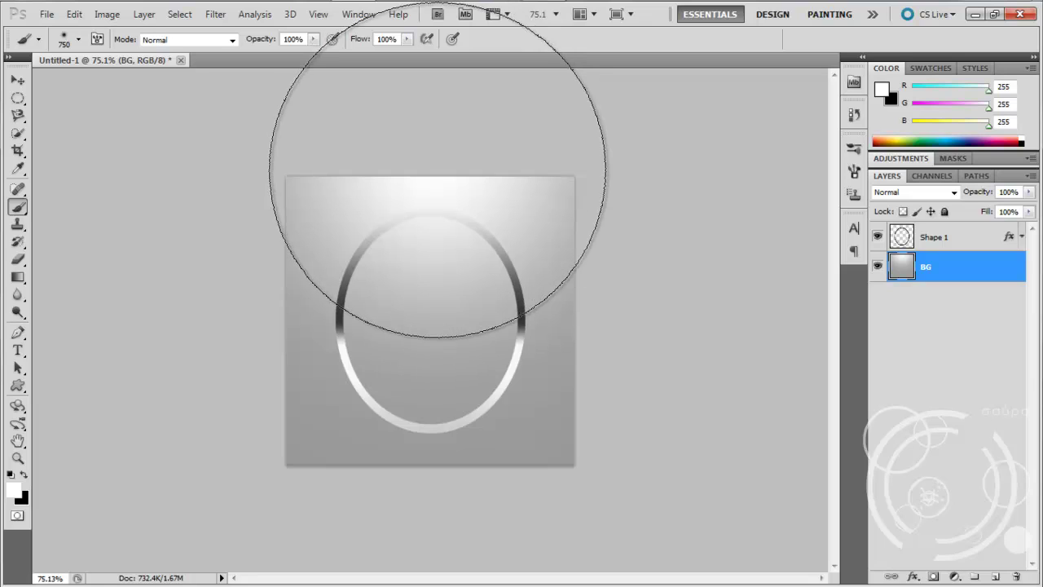
key(ctrl)
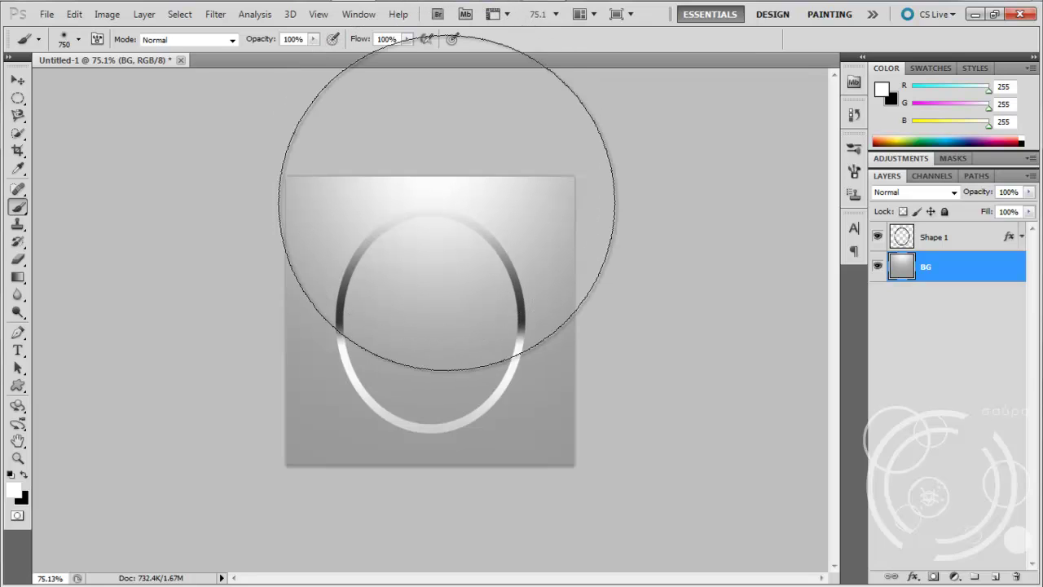
Step: Give Shape 1 a drop shadow with 0 px distance and 15 px size
key(v)
double_click(974, 238)
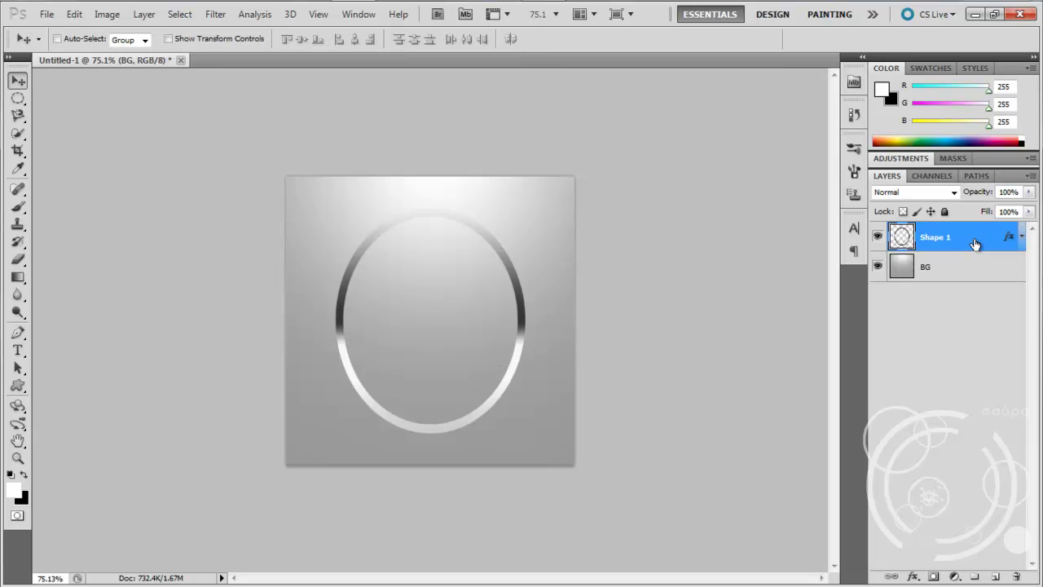
click(662, 200)
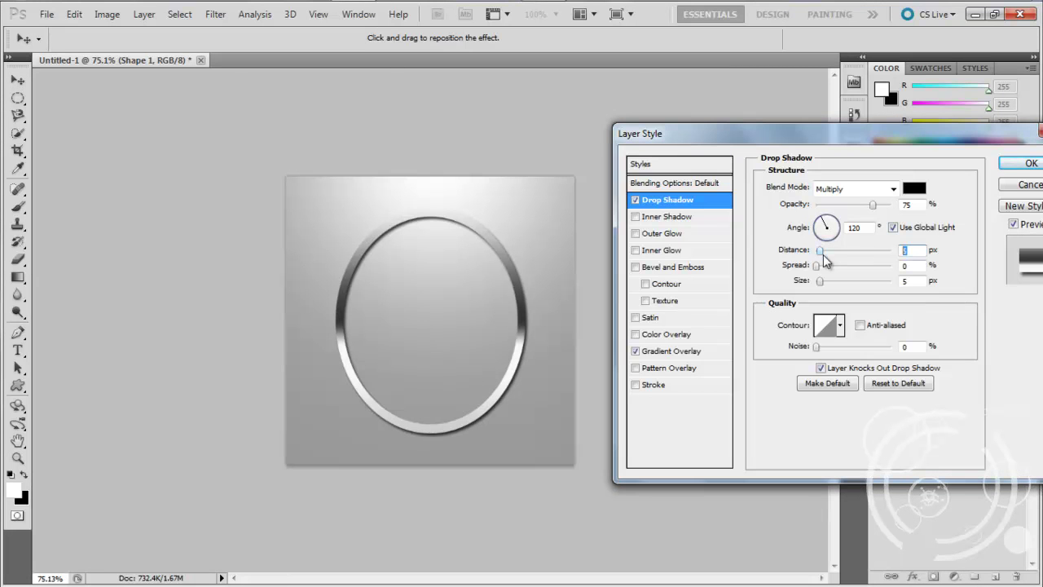
drag(824, 259, 818, 259)
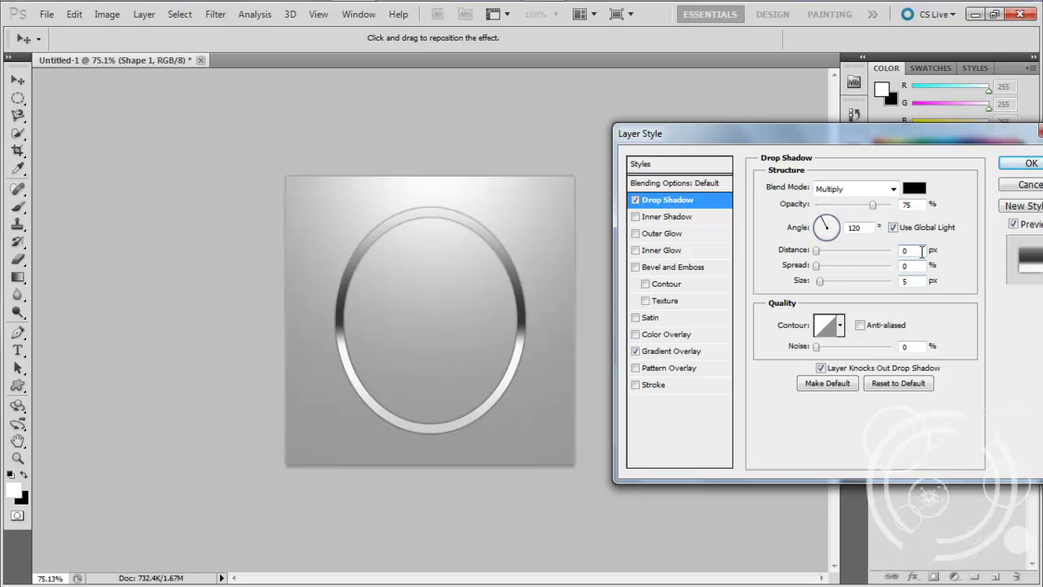
double_click(915, 281)
text(10)
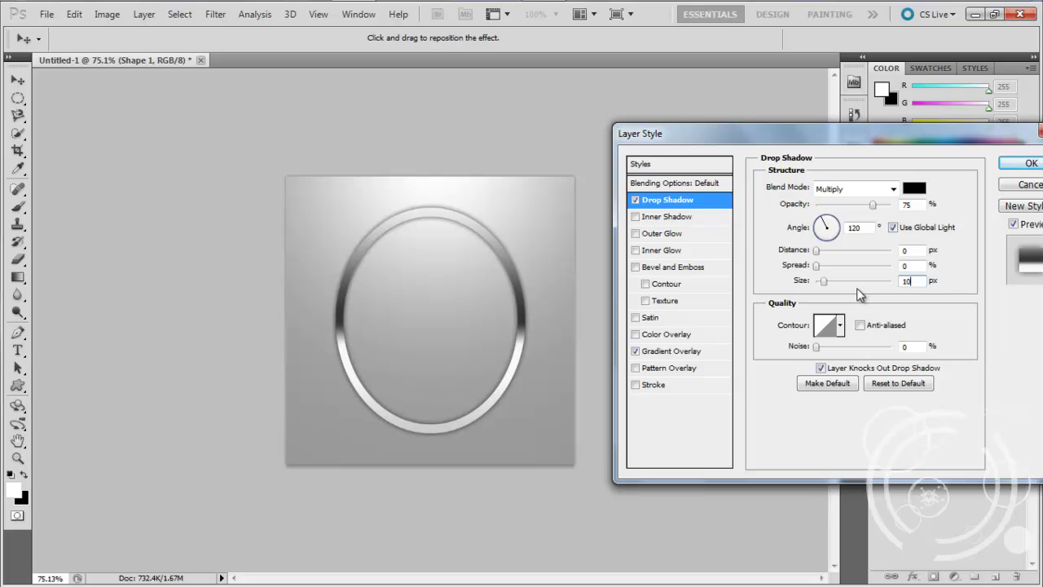
key(BackSpace)
key(BackSpace)
text(15)
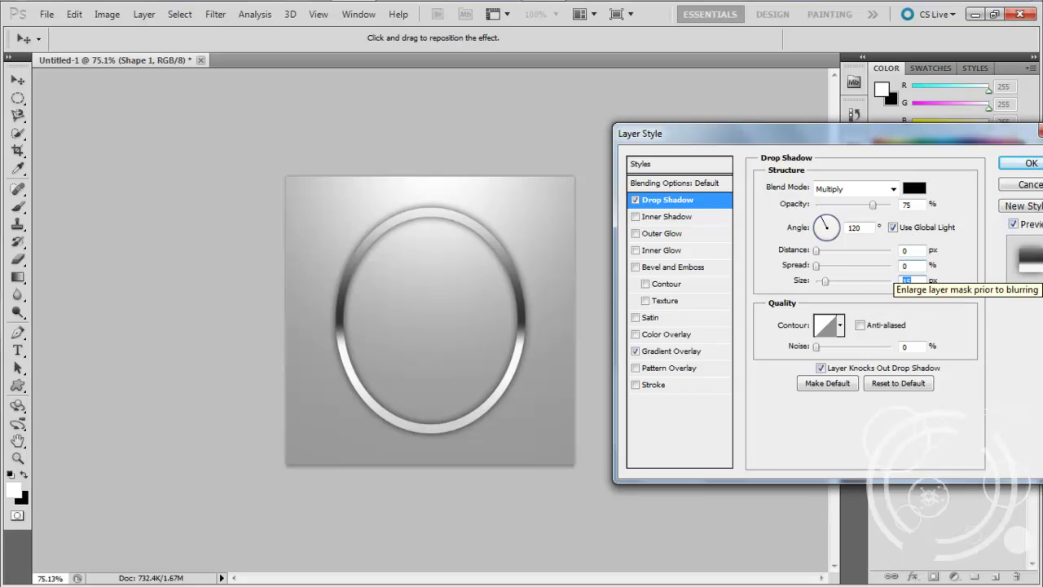
click(1024, 163)
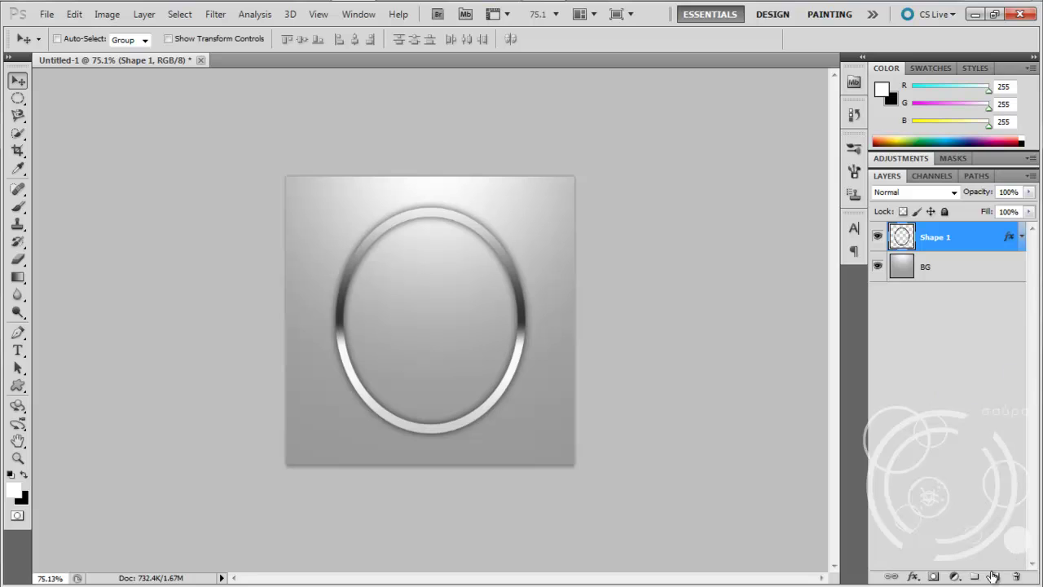
Step: Fill the ring's interior with black on a new layer, Layer 2, using a magic wand selection
click(996, 577)
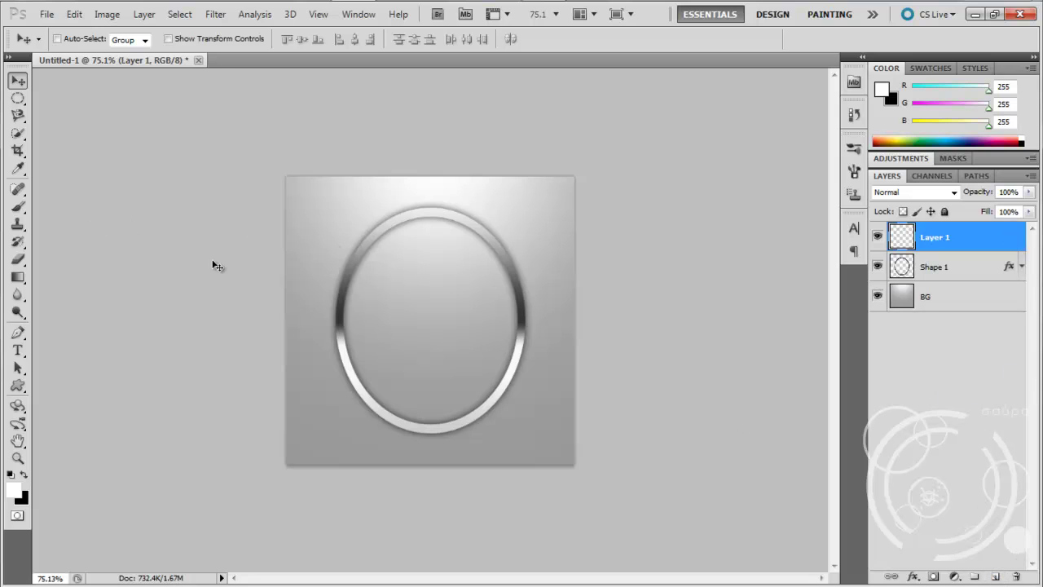
click(939, 269)
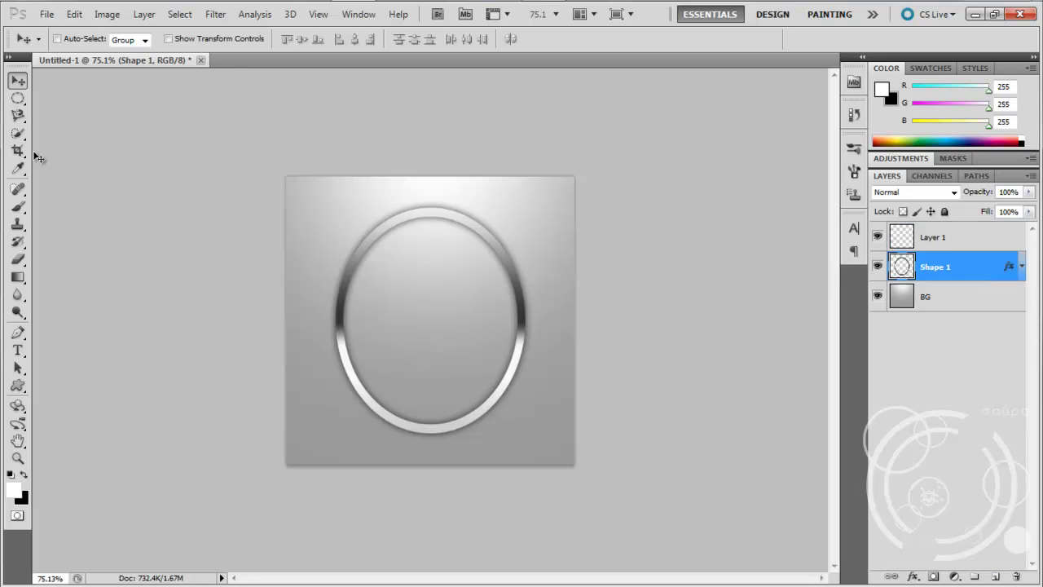
click(18, 133)
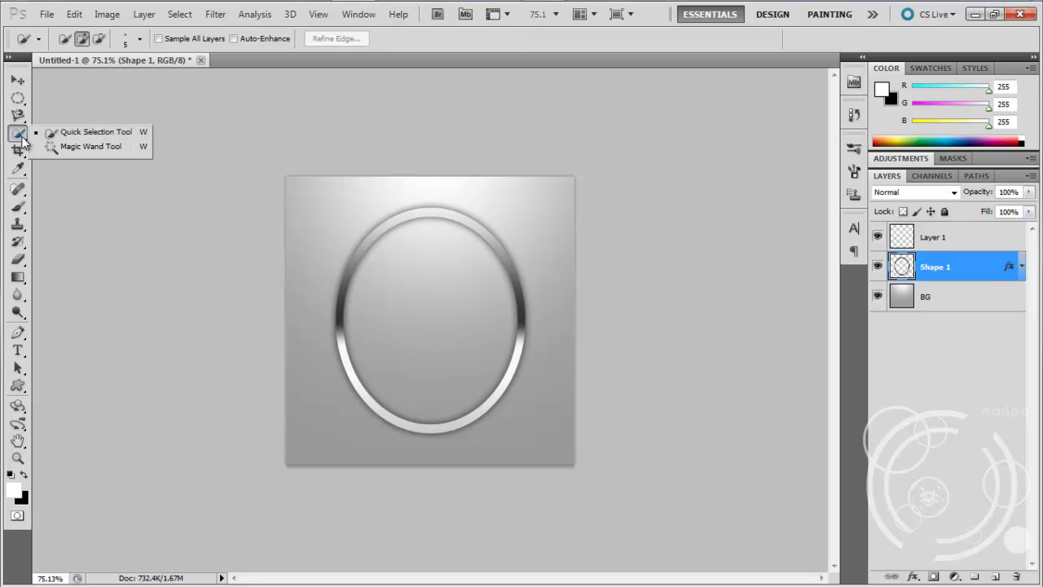
click(61, 148)
click(420, 325)
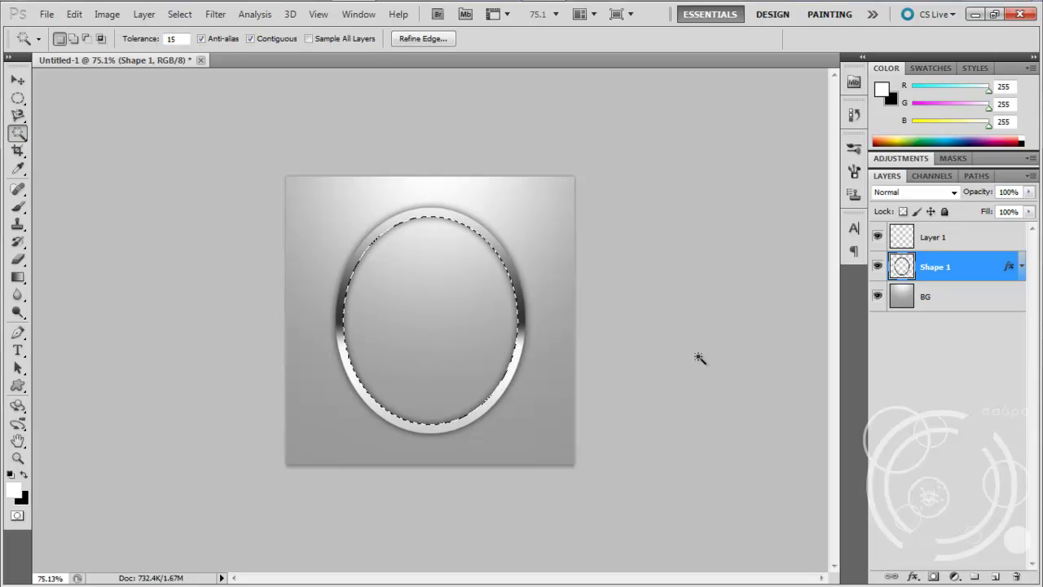
click(995, 576)
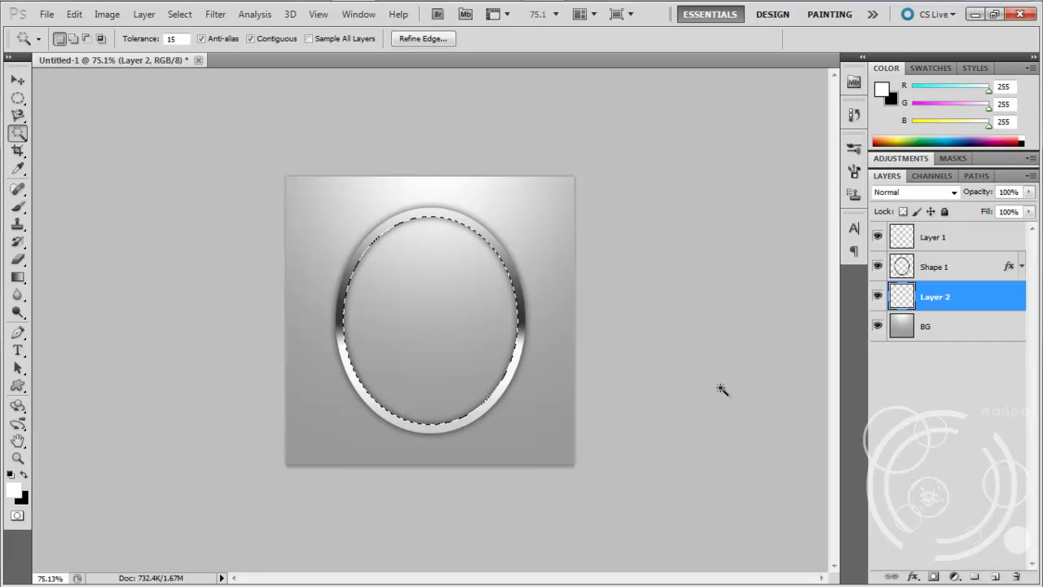
key(d)
key(alt+BackSpace)
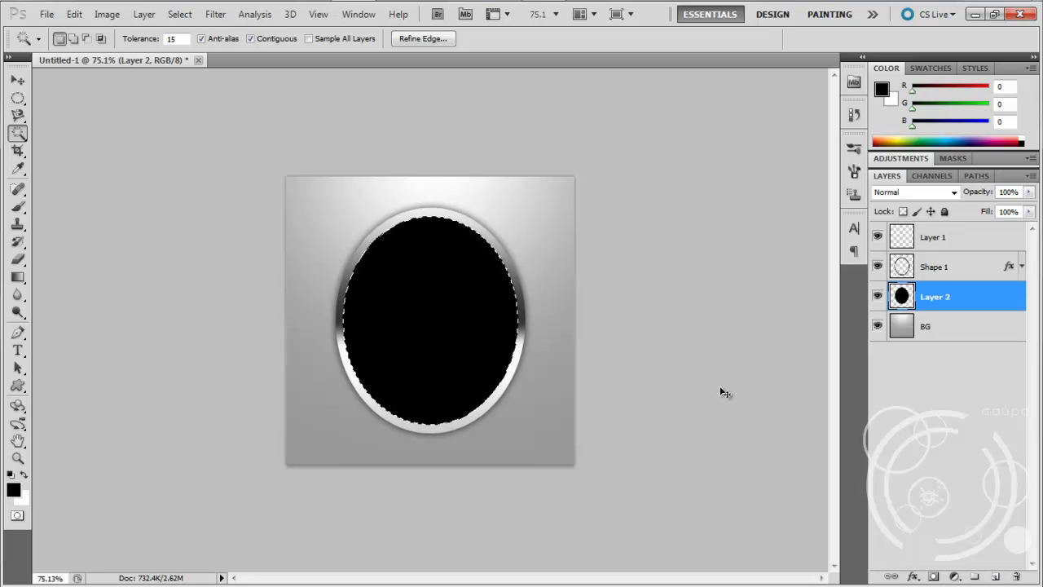
key(ctrl+d)
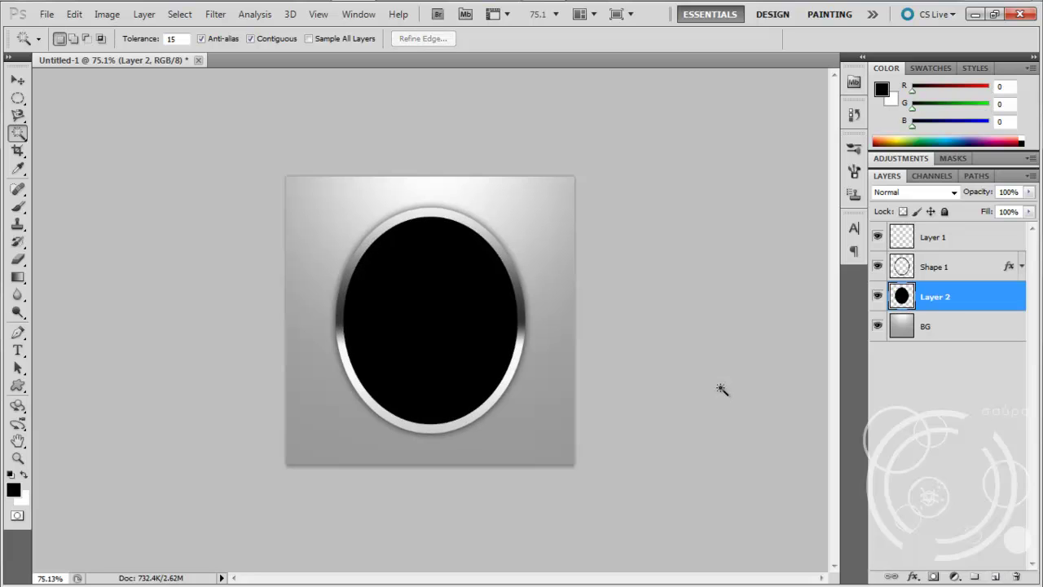
Step: Add a radial Gradient Overlay to Layer 2 and open its gradient colours
key(v)
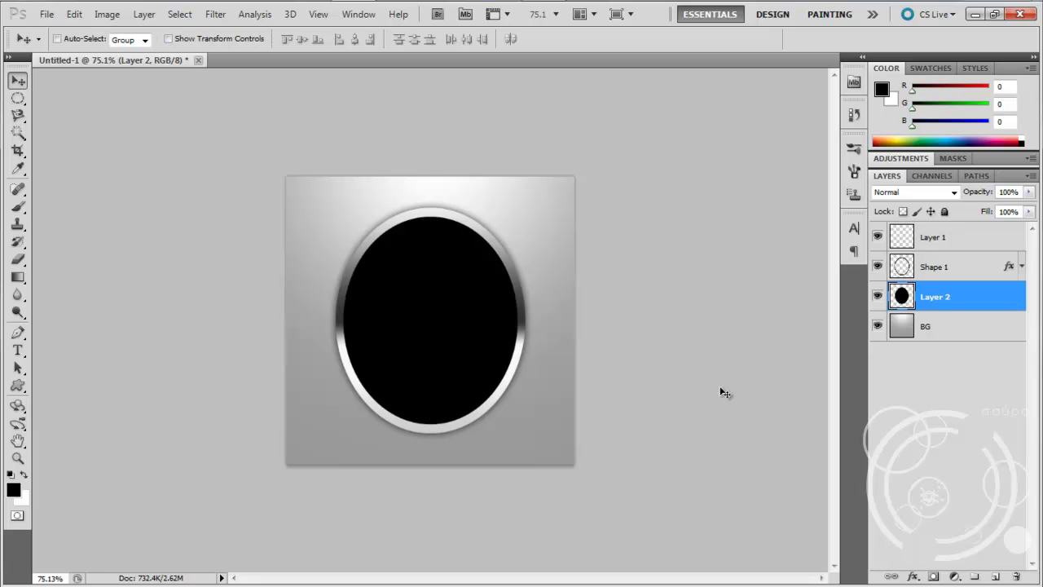
double_click(966, 303)
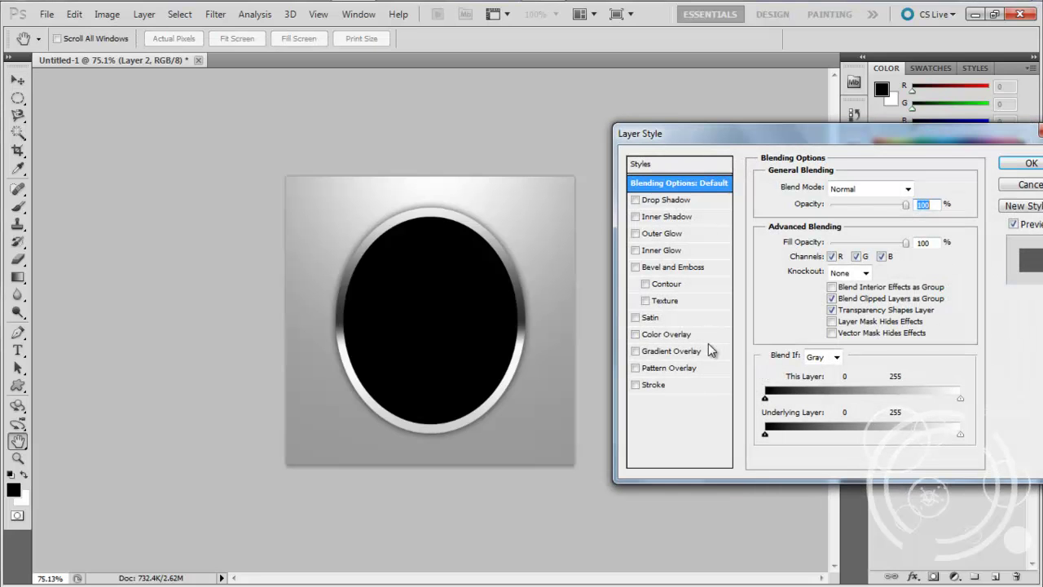
click(691, 356)
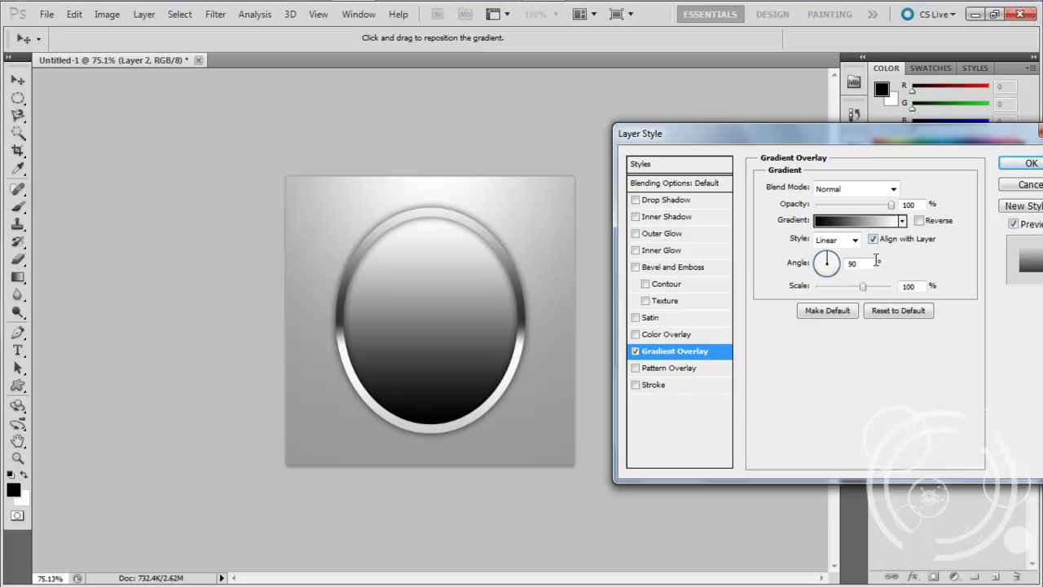
click(855, 241)
click(851, 262)
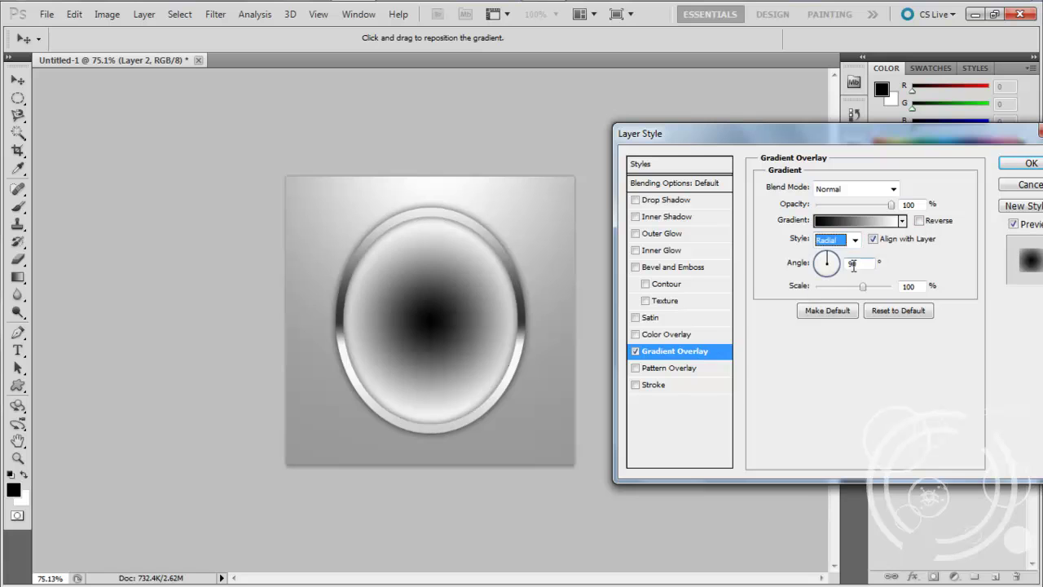
click(856, 220)
Step: Set the gradient's left stop to light blue H205 S50 B100
click(606, 375)
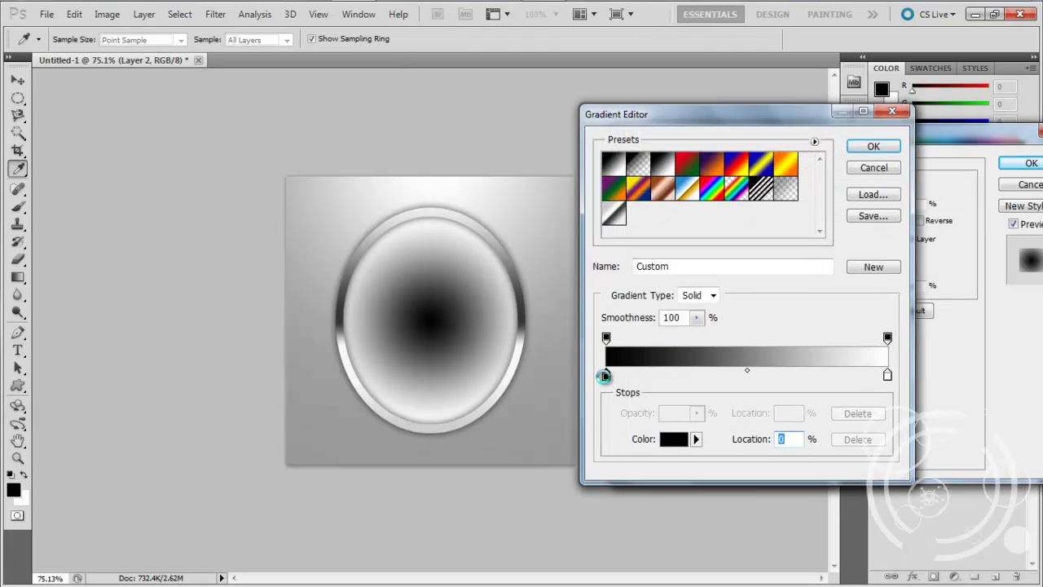
double_click(606, 375)
click(731, 276)
text(205)
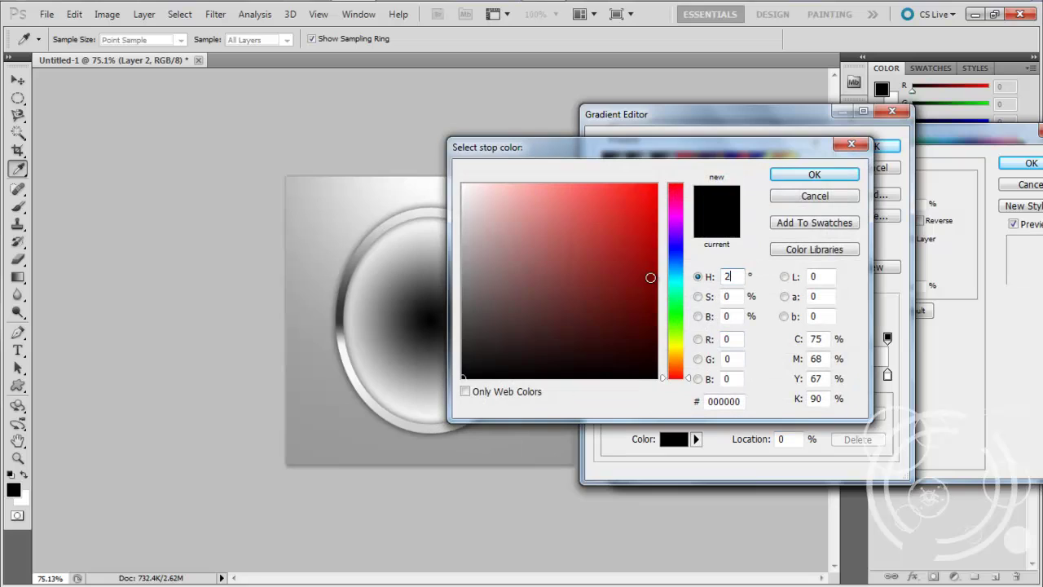
click(728, 296)
text(50)
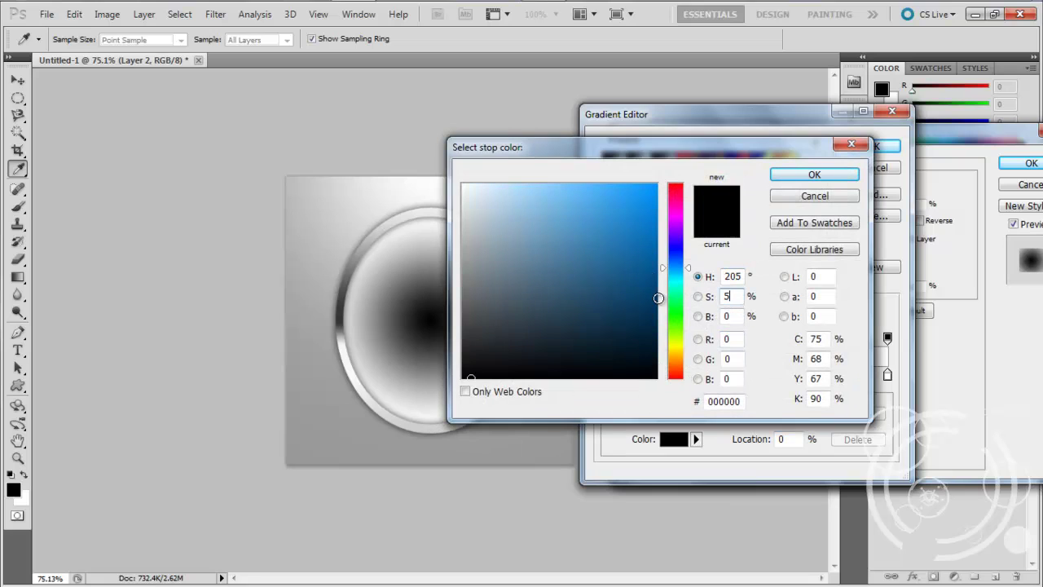
click(720, 316)
text(100)
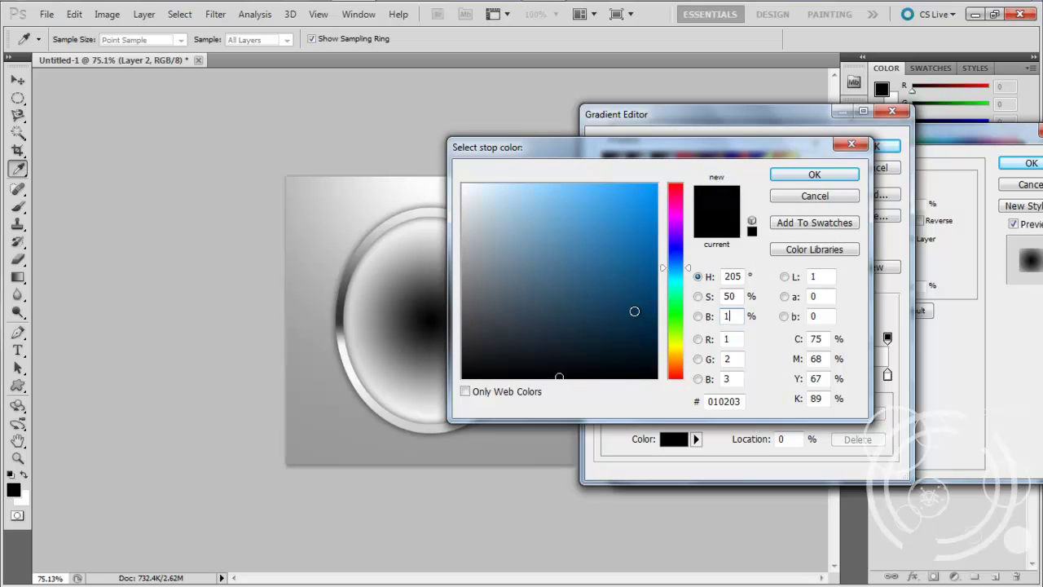
click(814, 174)
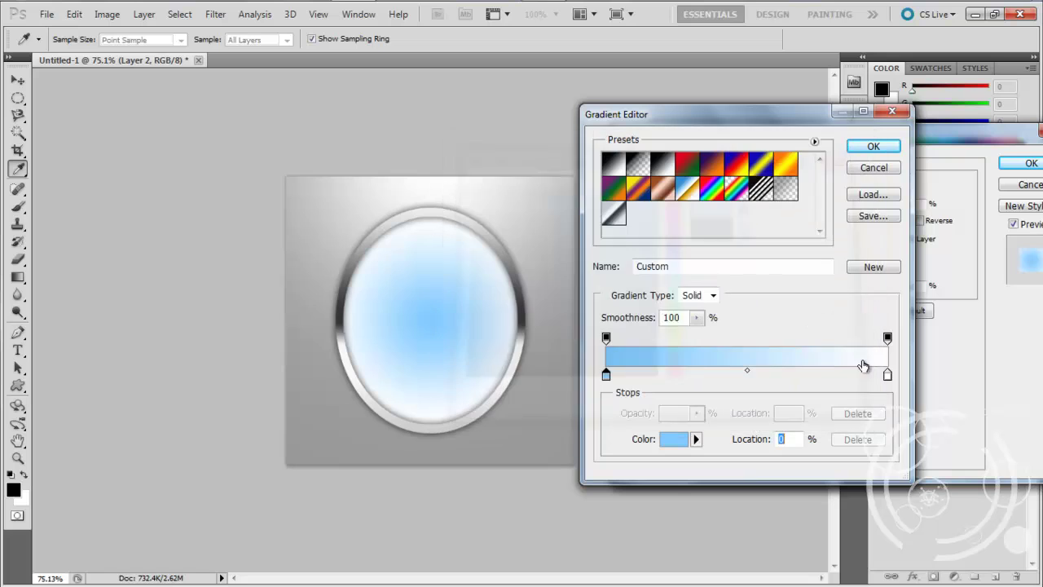
Step: Set the right stop to dark blue-grey H205 S25 B25 and scale the gradient to 150%
click(887, 376)
double_click(887, 375)
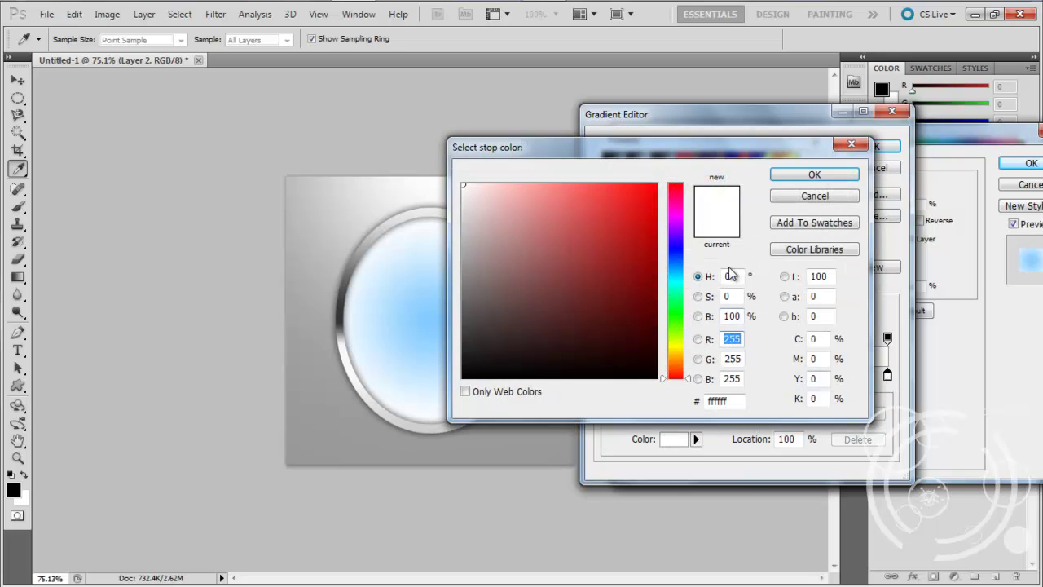
text(205)
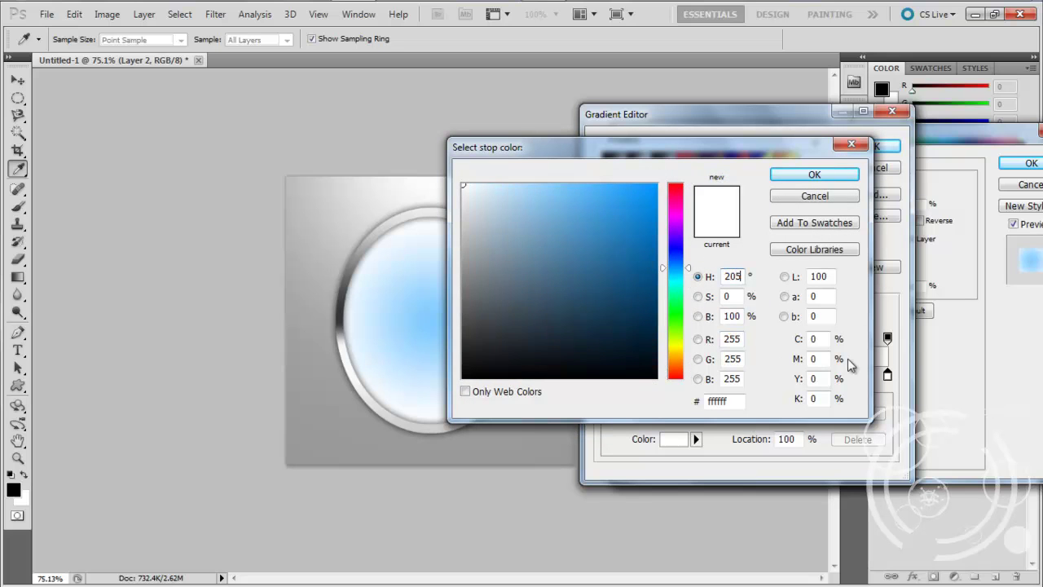
key(Tab)
text(25)
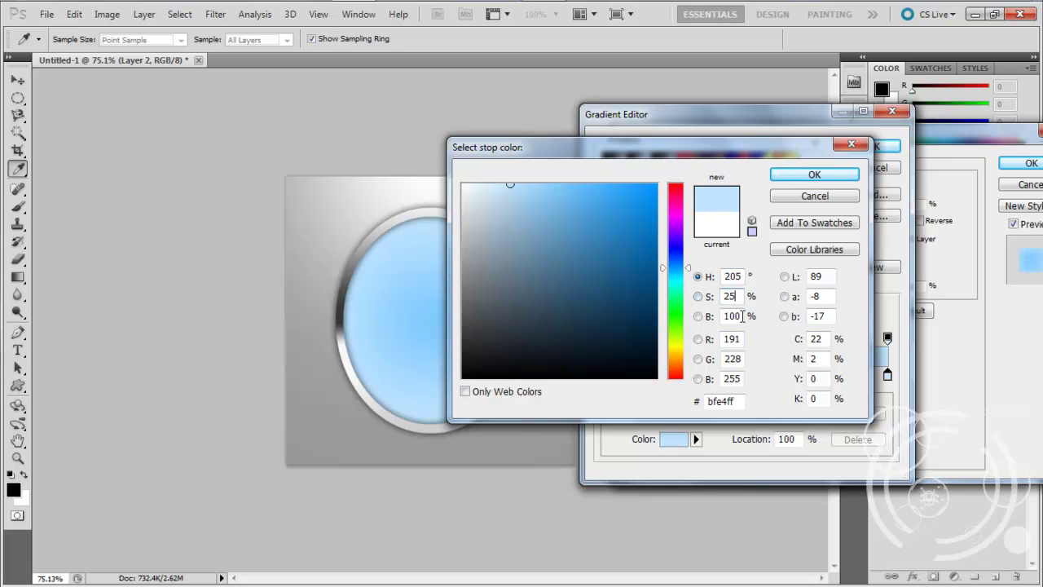
key(Tab)
text(25)
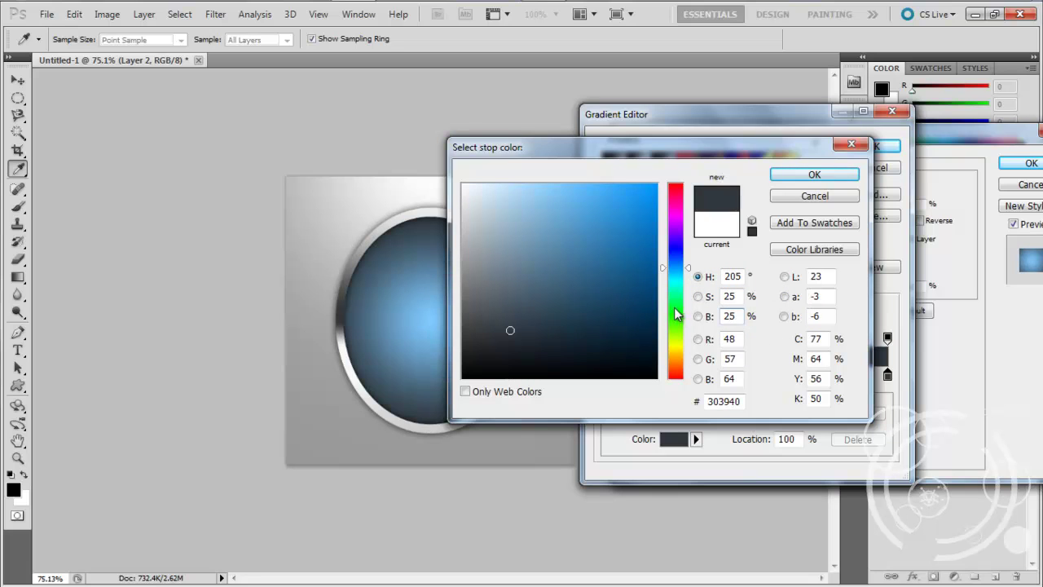
click(829, 173)
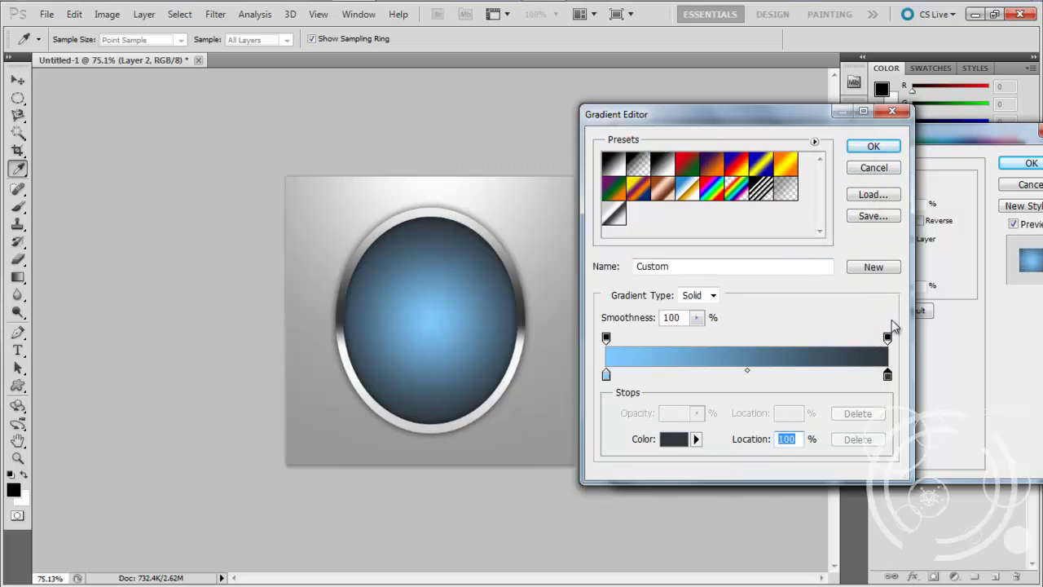
click(873, 147)
drag(855, 287, 968, 284)
Step: Mute the left stop to grey-blue S25 B75 (8fabbf)
click(852, 221)
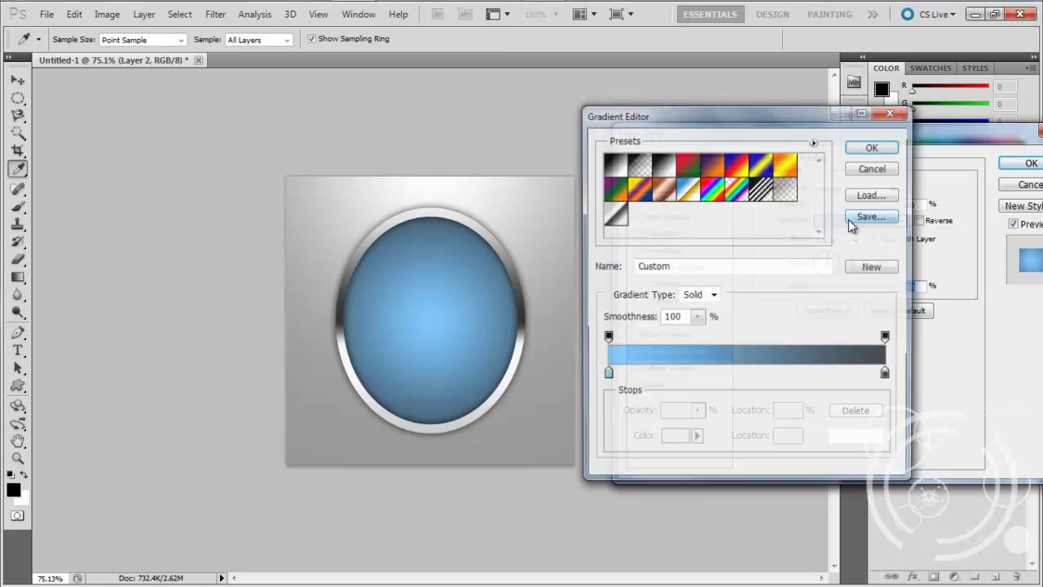
double_click(605, 374)
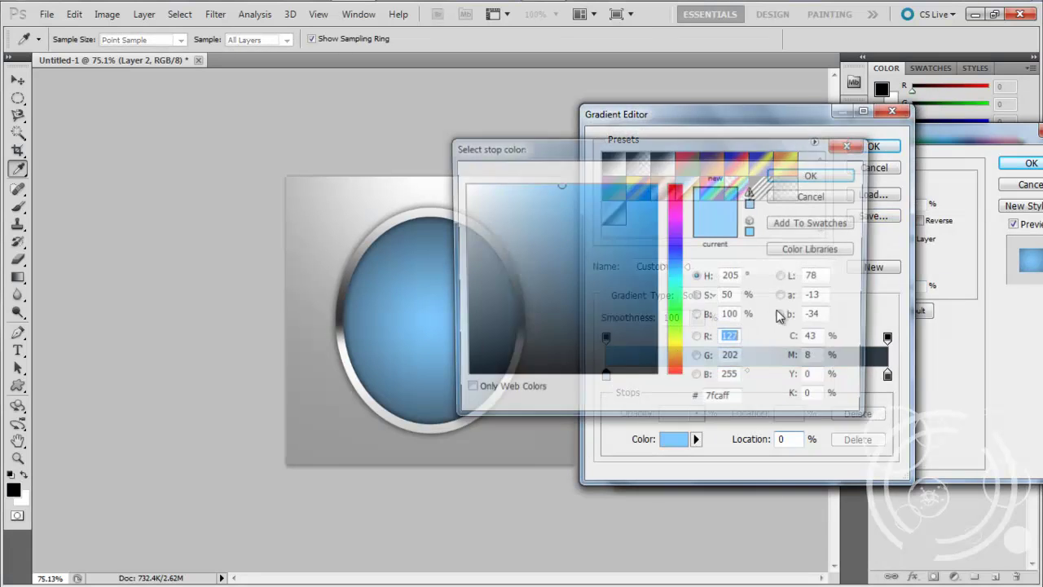
double_click(739, 296)
text(25)
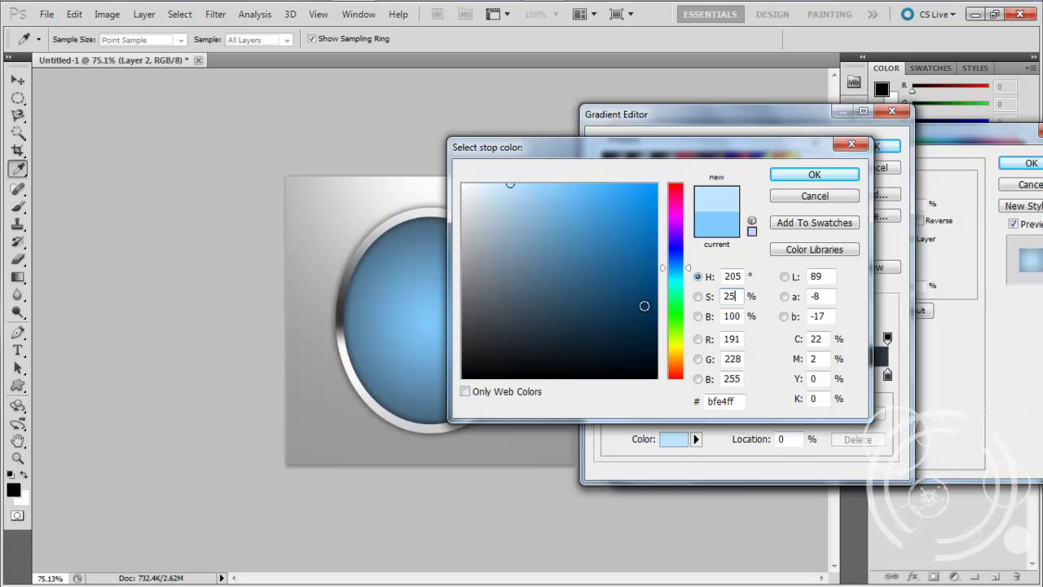
double_click(739, 296)
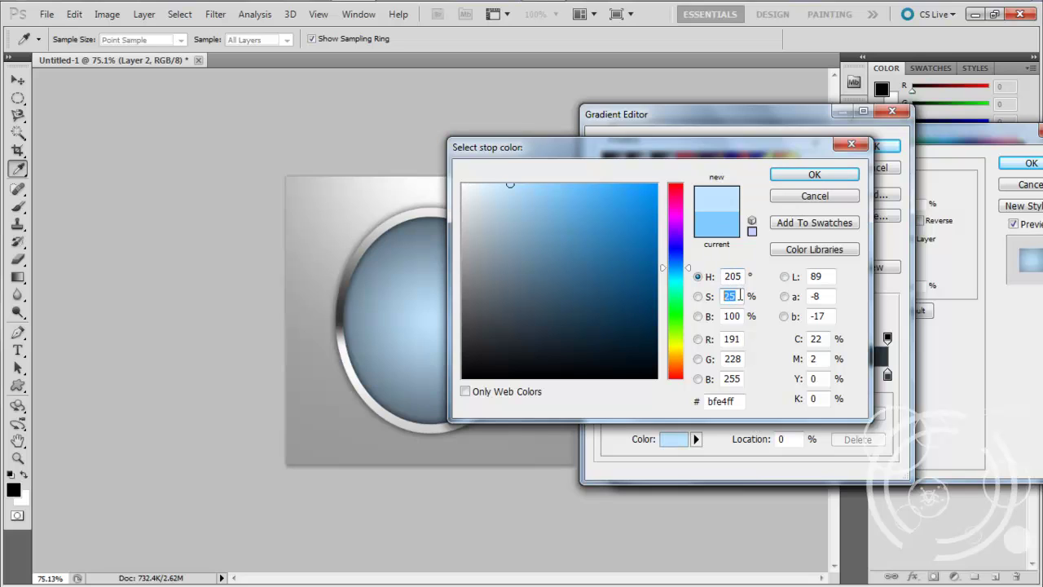
double_click(733, 316)
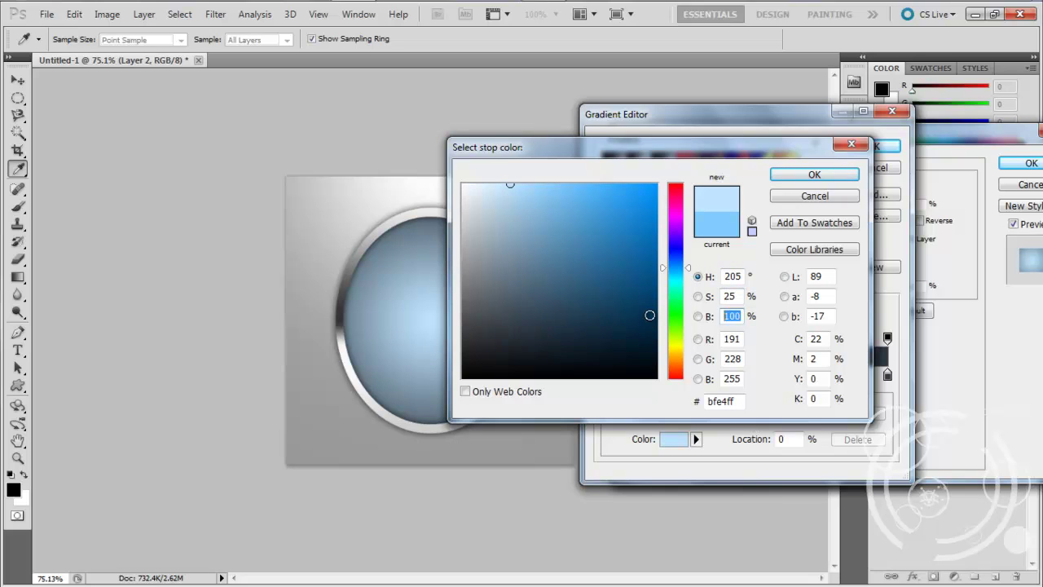
text(75)
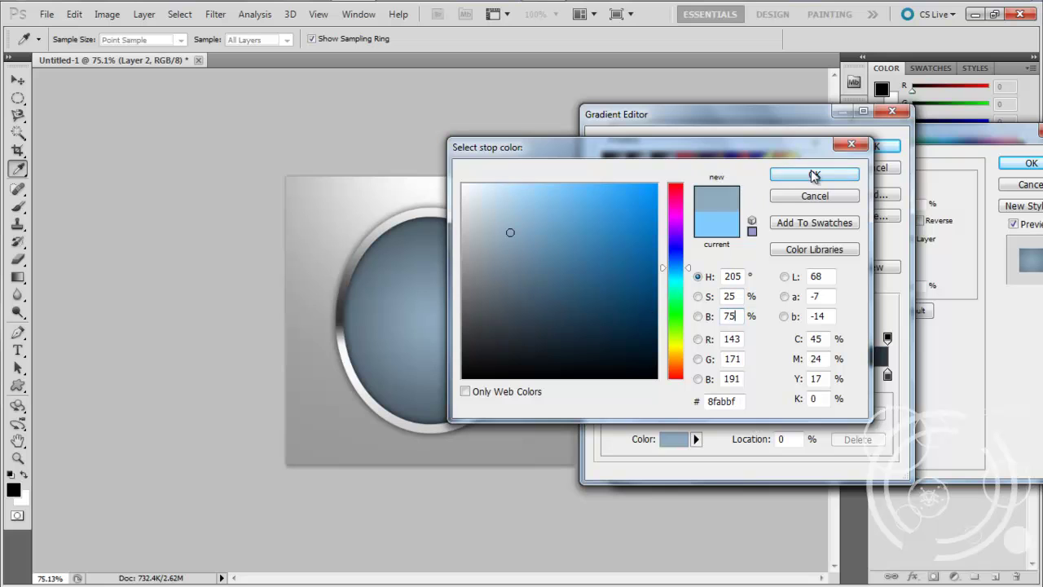
click(814, 174)
Step: Add a white inner glow to the oval, sourced from its centre
click(865, 148)
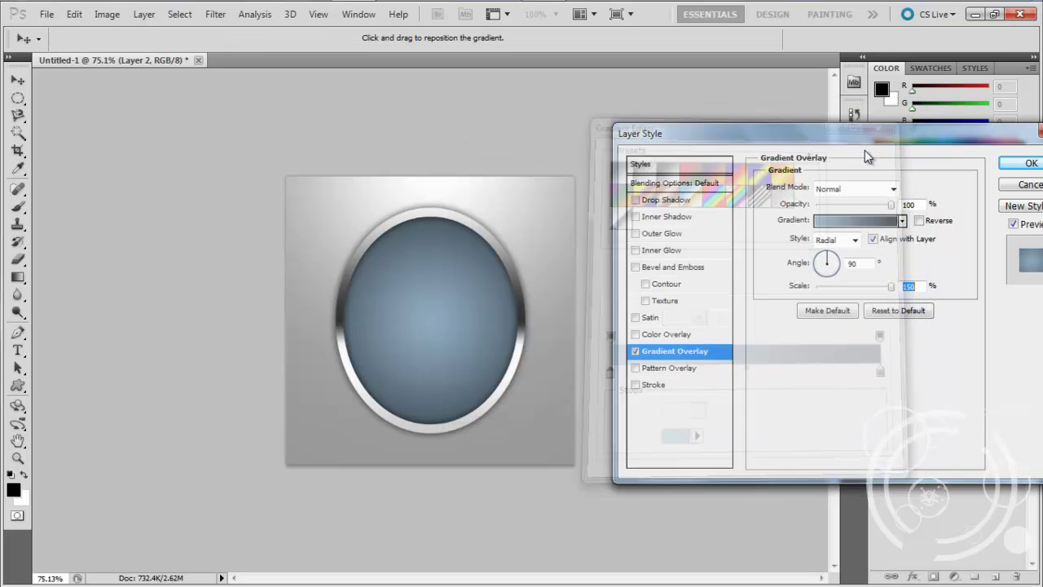
click(699, 252)
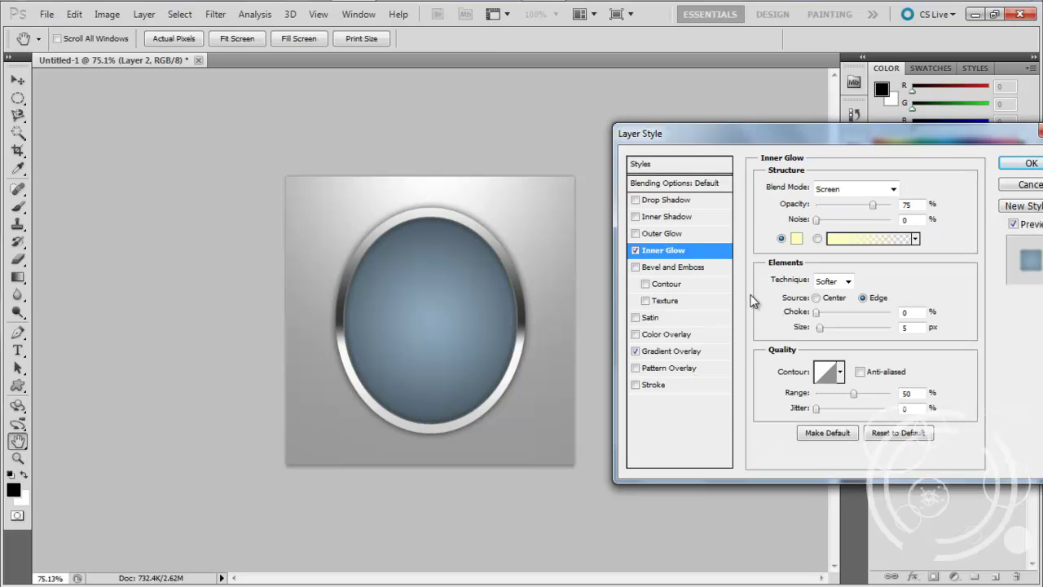
click(816, 298)
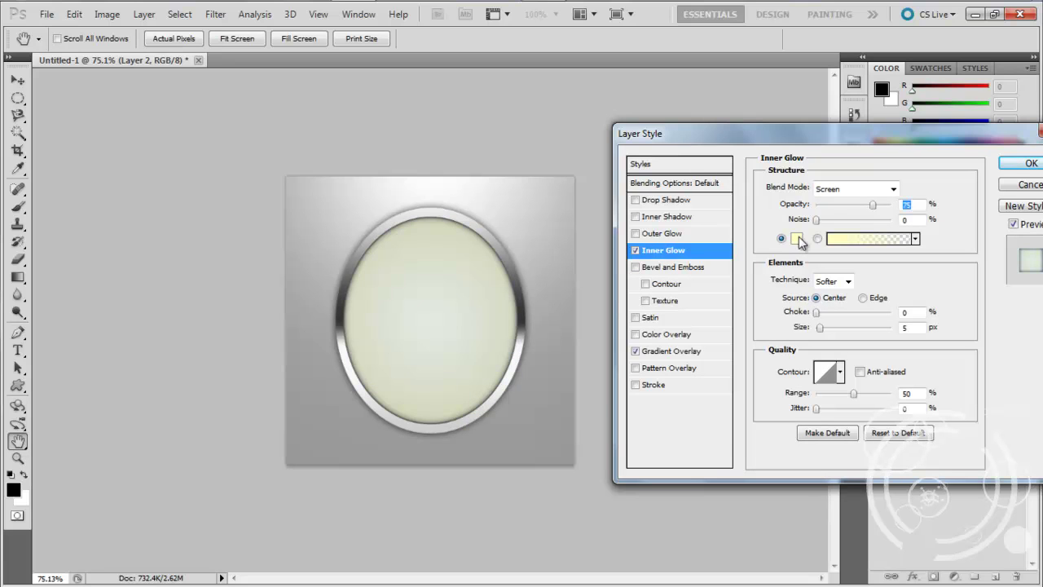
click(796, 239)
drag(582, 271, 468, 128)
click(814, 175)
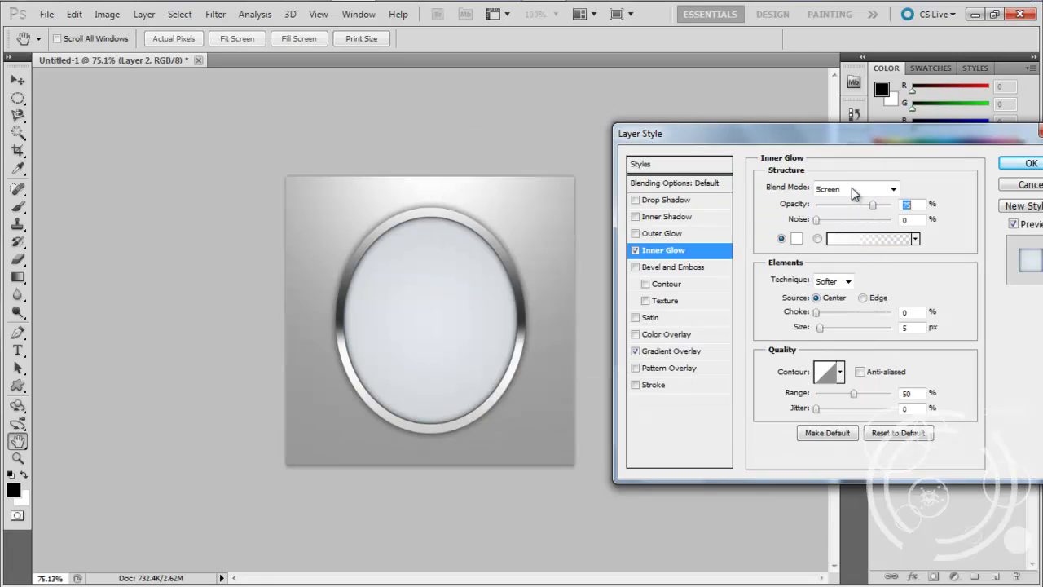
Step: Set the inner glow to Color Dodge blending with a 250 px size
click(852, 188)
click(860, 145)
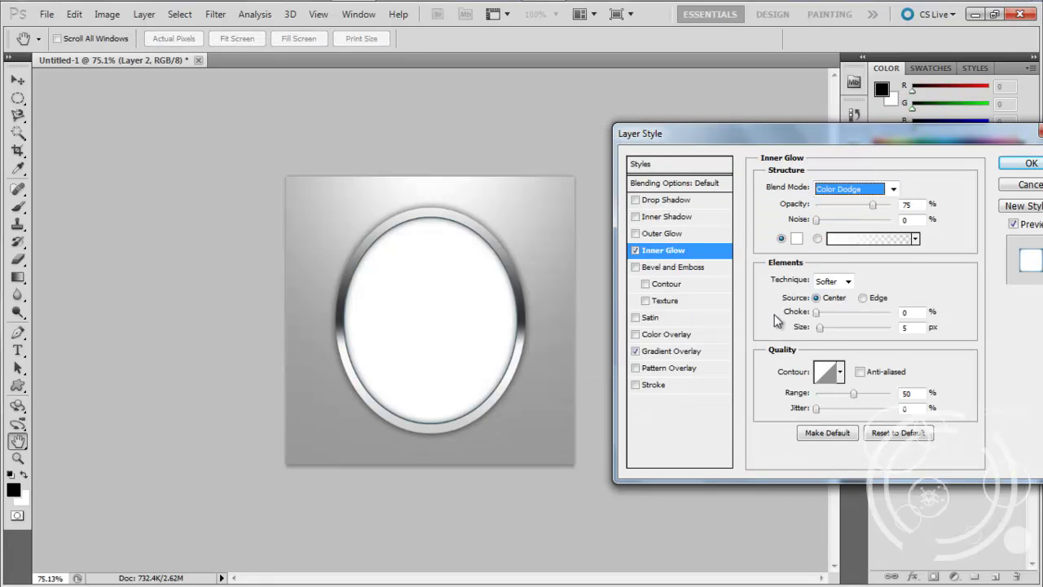
drag(820, 329, 816, 329)
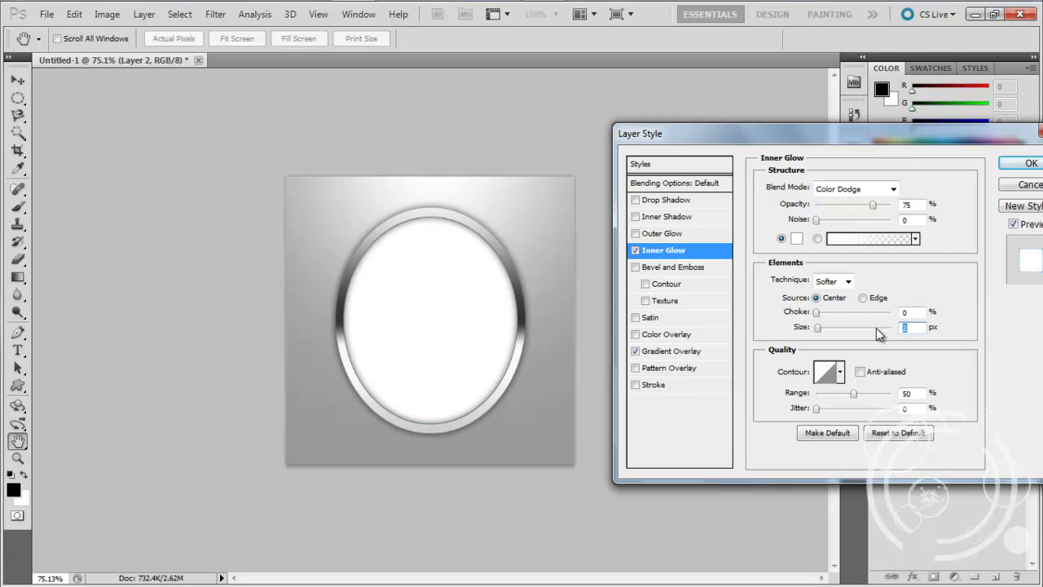
text(125)
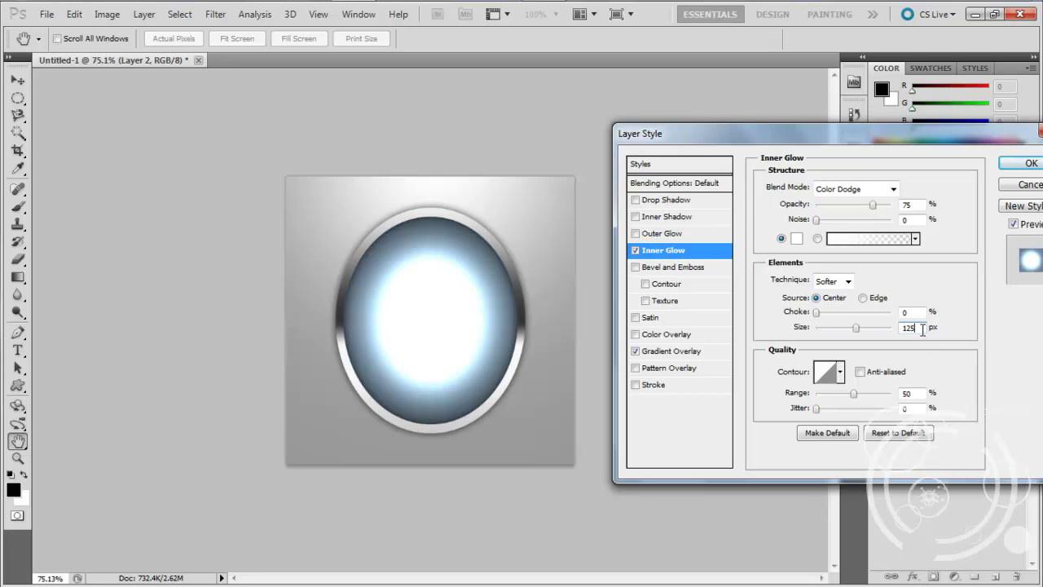
click(821, 330)
text(250)
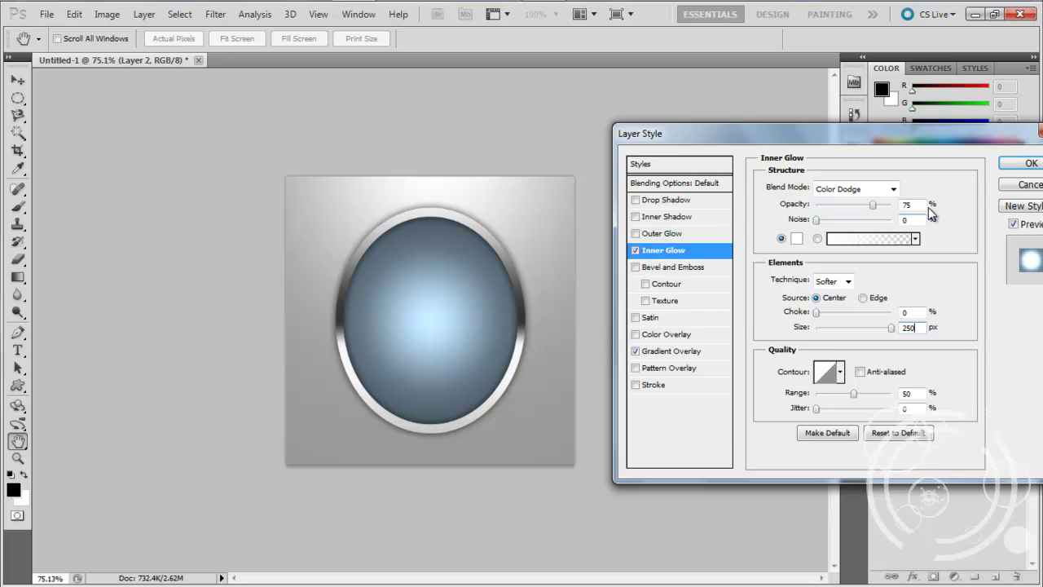
Step: Confirm the inner glow, collapse Layer 2's effects and switch to the Horizontal Type tool
click(1020, 163)
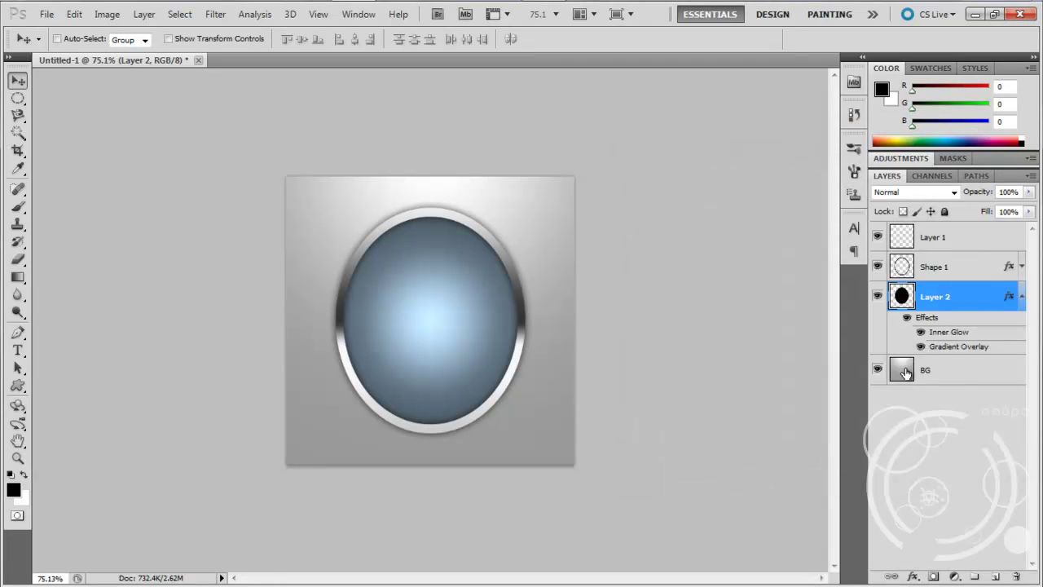
click(1022, 296)
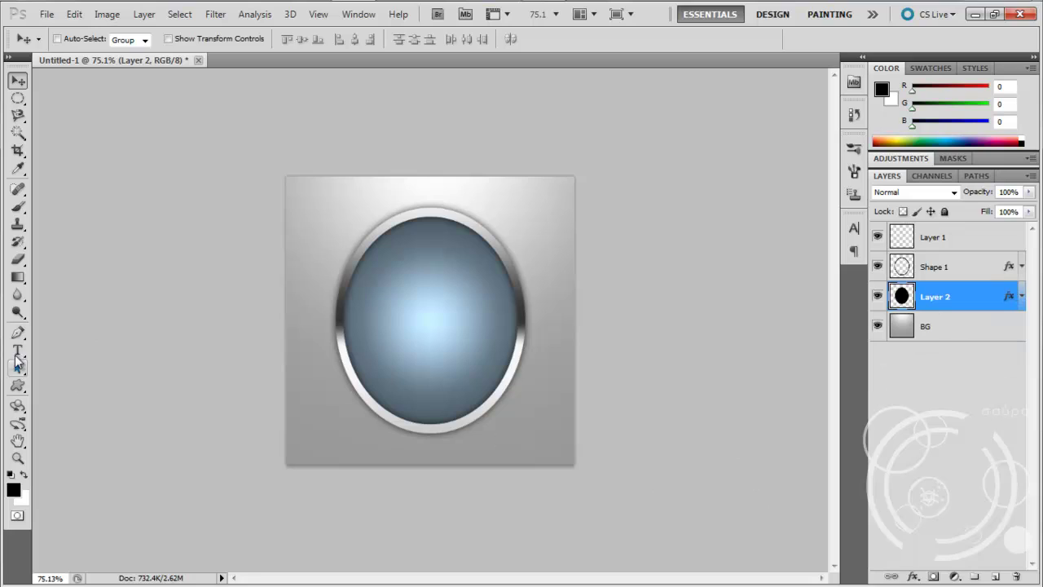
click(16, 351)
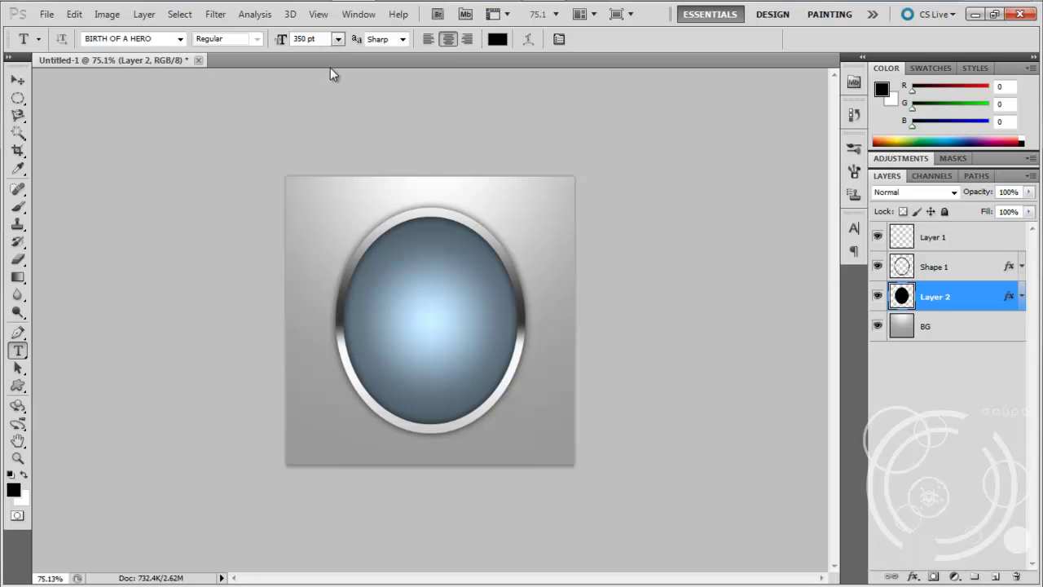
Step: Type a letter P on the disc and move it into the middle of the oval
click(392, 345)
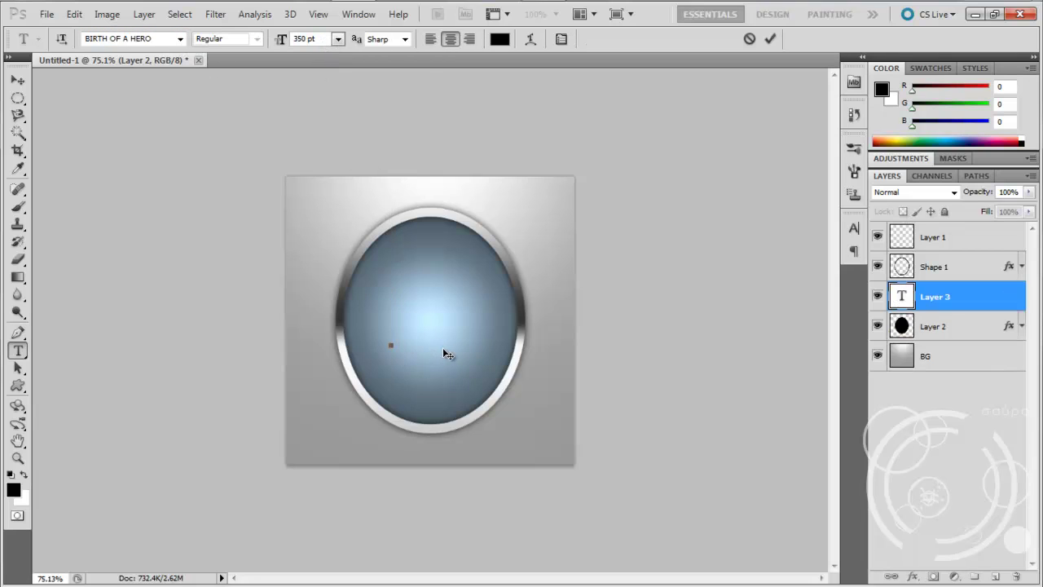
text(P)
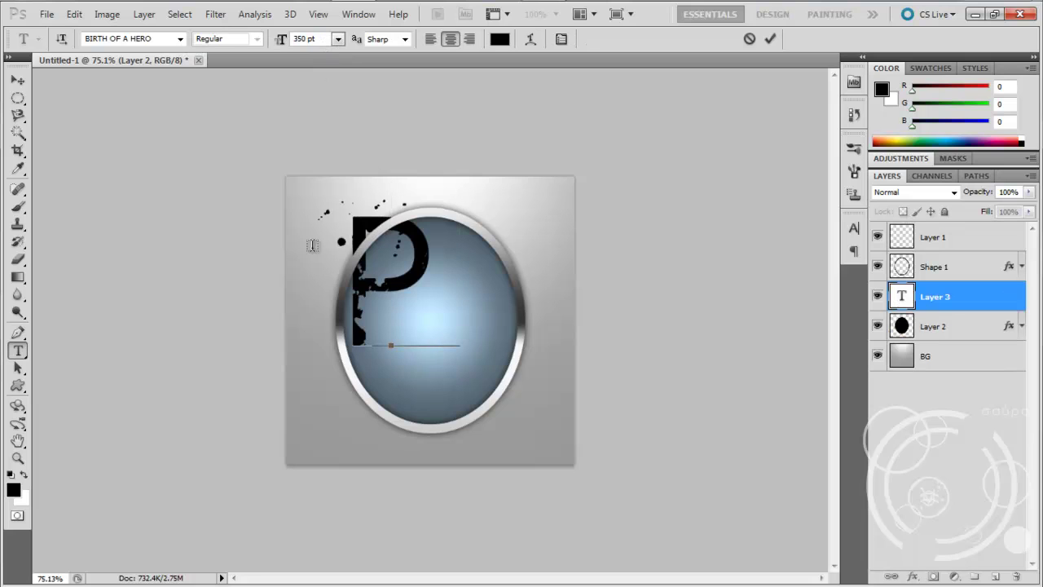
key(ctrl+Return)
drag(431, 310, 438, 358)
Step: Set the P's font size to 300 pt
click(17, 350)
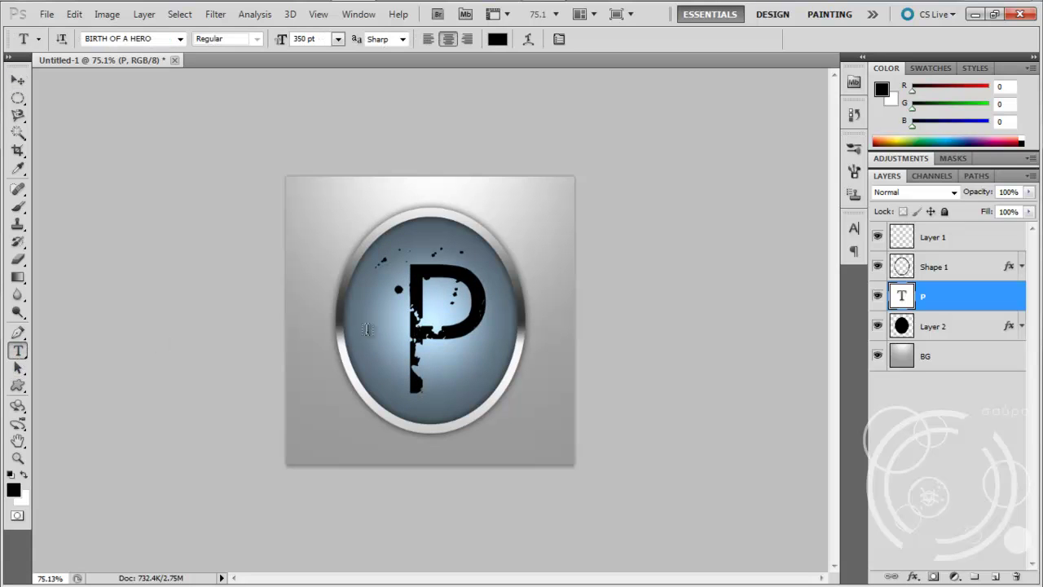
drag(408, 321, 472, 320)
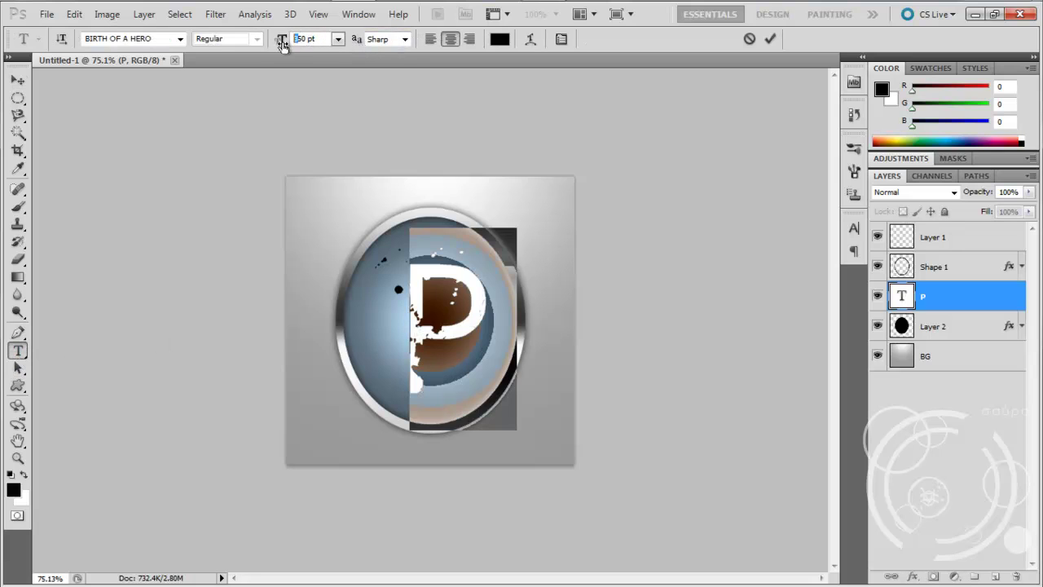
drag(294, 39, 298, 40)
text(30)
key(Return)
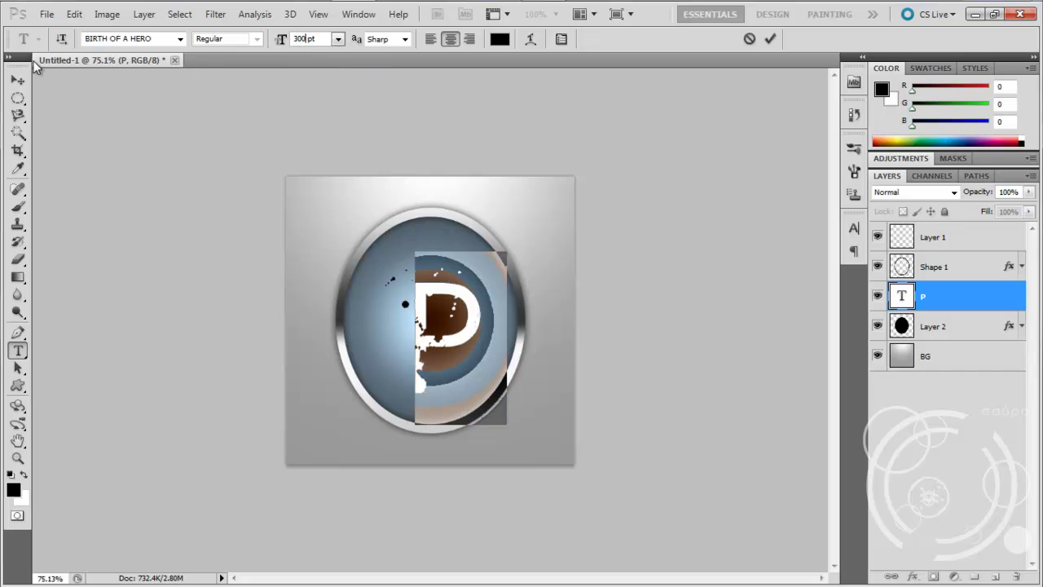
Step: Centre the P horizontally and vertically on the canvas, then deselect
click(17, 79)
key(ctrl+a)
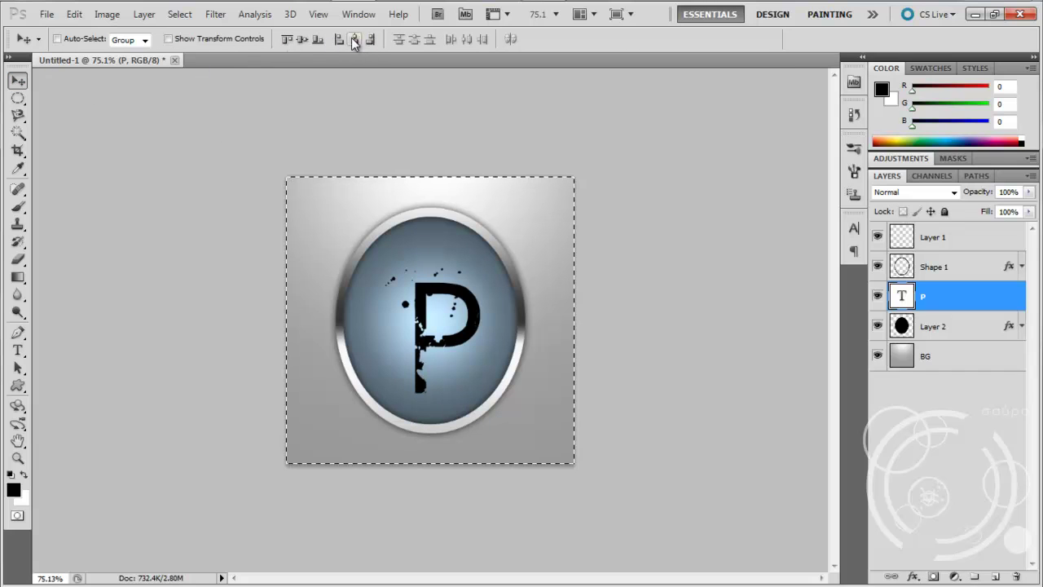
click(355, 41)
click(296, 39)
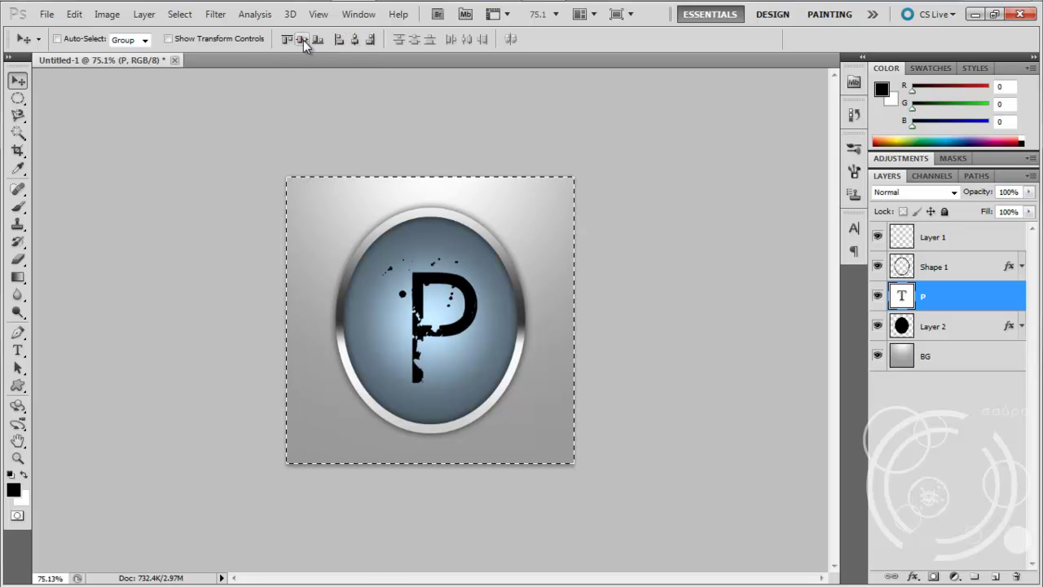
key(ctrl+d)
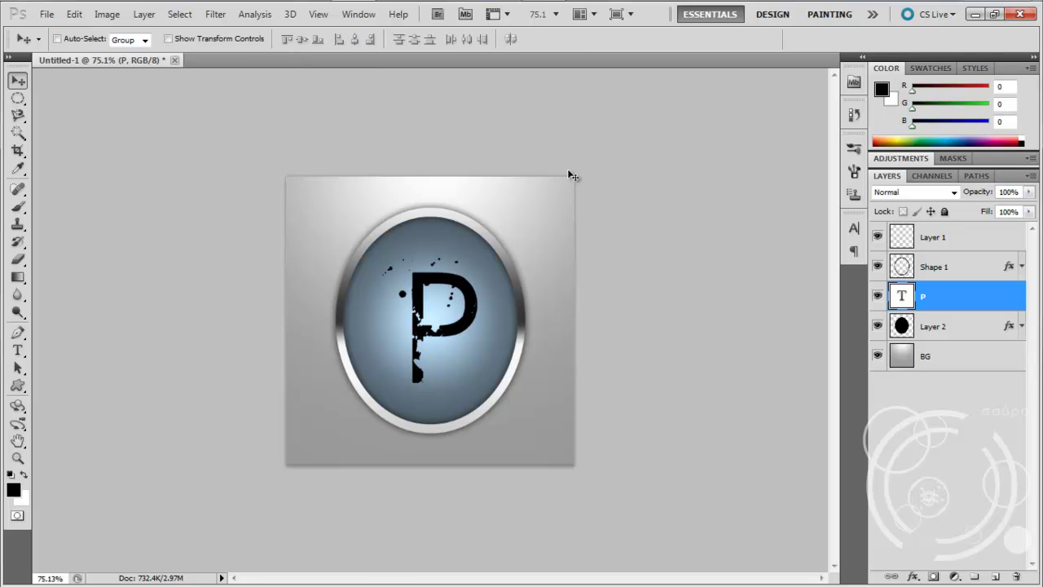
Step: Change the P's text colour to white and commit the edit
double_click(972, 298)
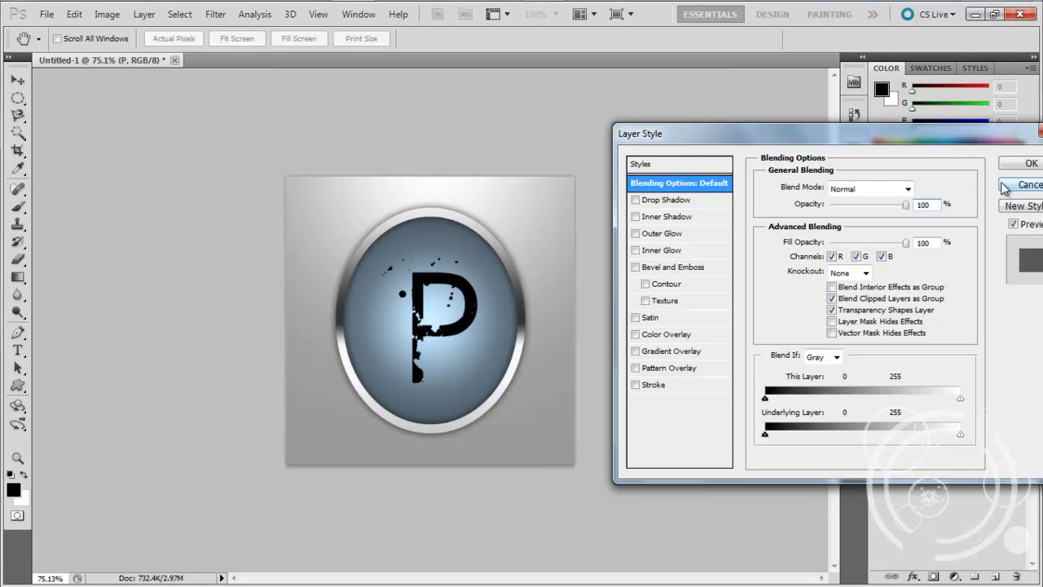
click(1020, 186)
click(17, 350)
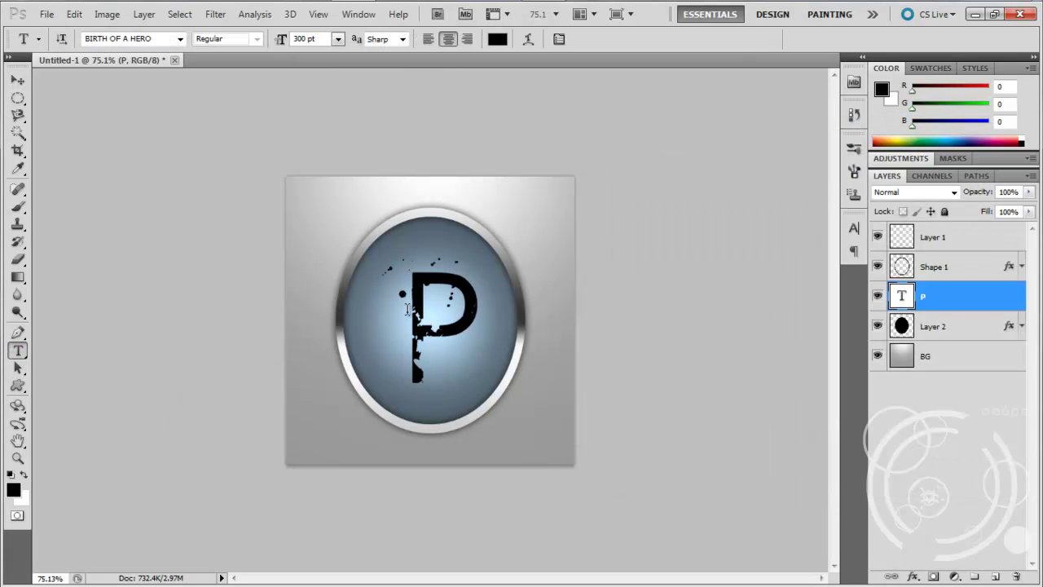
double_click(492, 308)
click(497, 39)
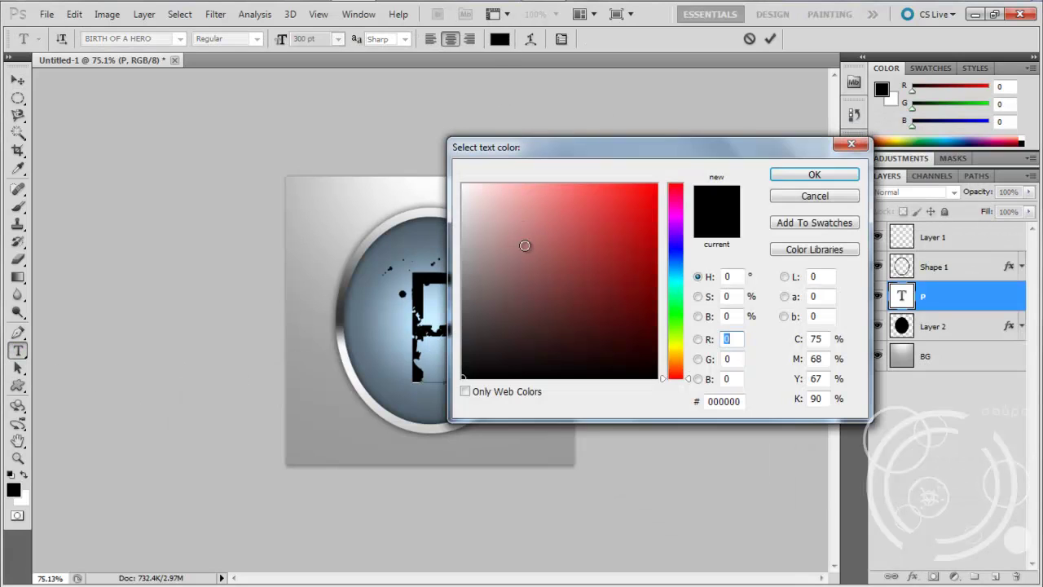
click(463, 184)
click(831, 181)
click(17, 80)
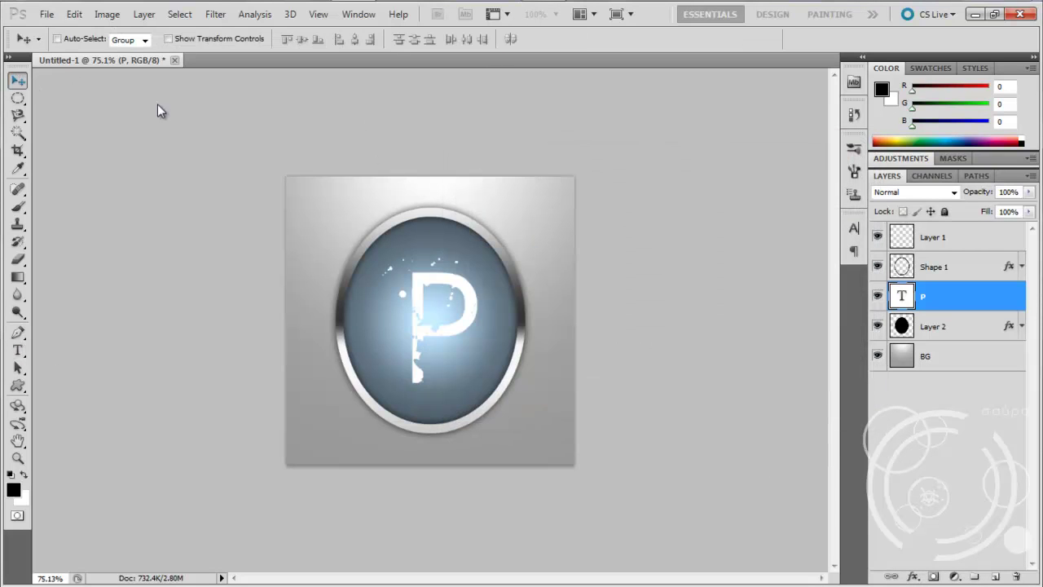
Step: Set the P layer's blend mode to Overlay, trying other placements before undoing the move
click(894, 196)
click(906, 191)
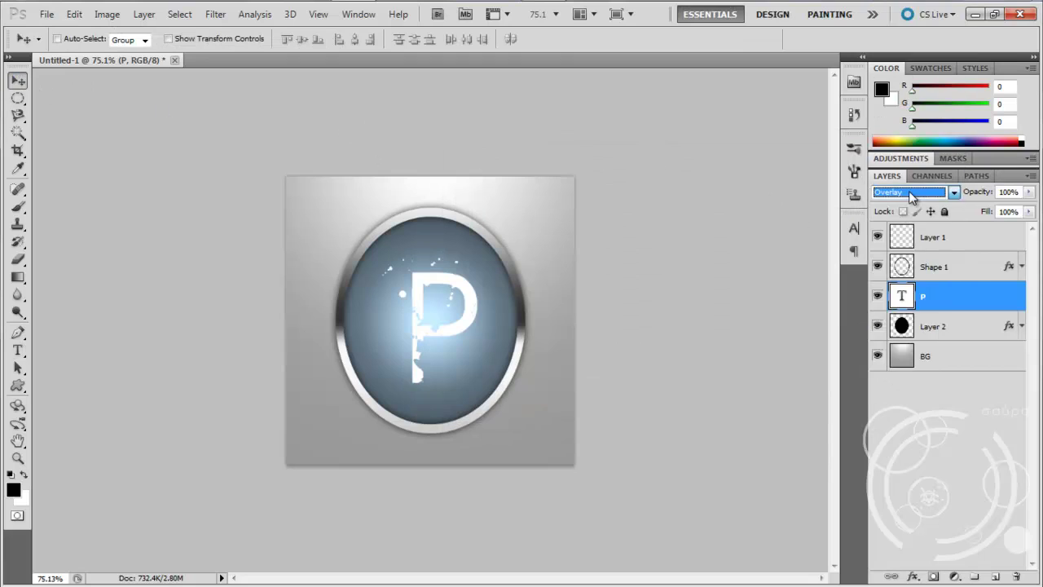
click(755, 329)
mouse_move(948, 307)
mouse_down()
mouse_move(958, 256)
mouse_move(959, 308)
mouse_up()
drag(432, 305, 413, 397)
key(ctrl+z)
click(988, 327)
double_click(988, 327)
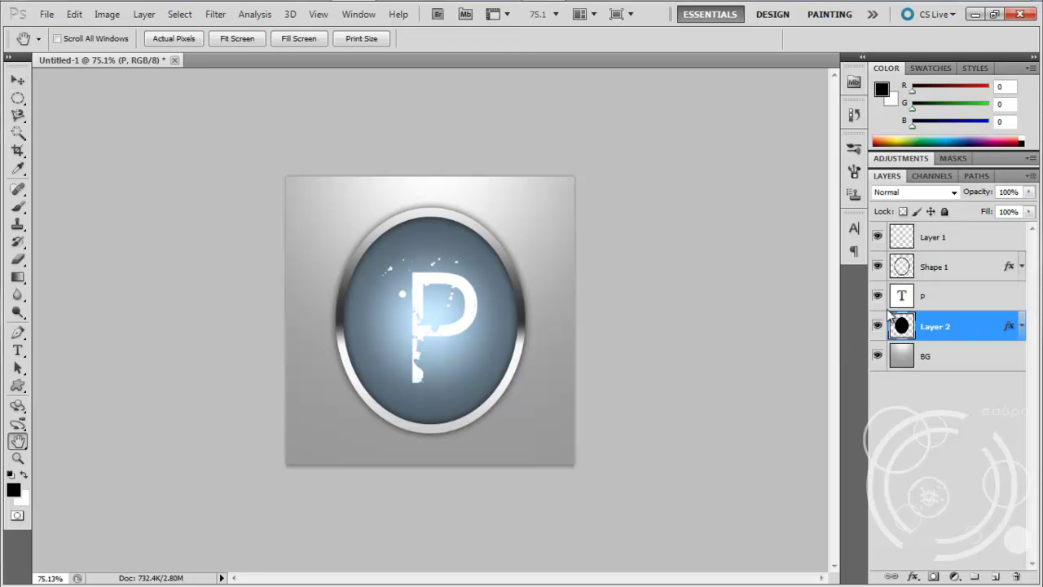
click(636, 250)
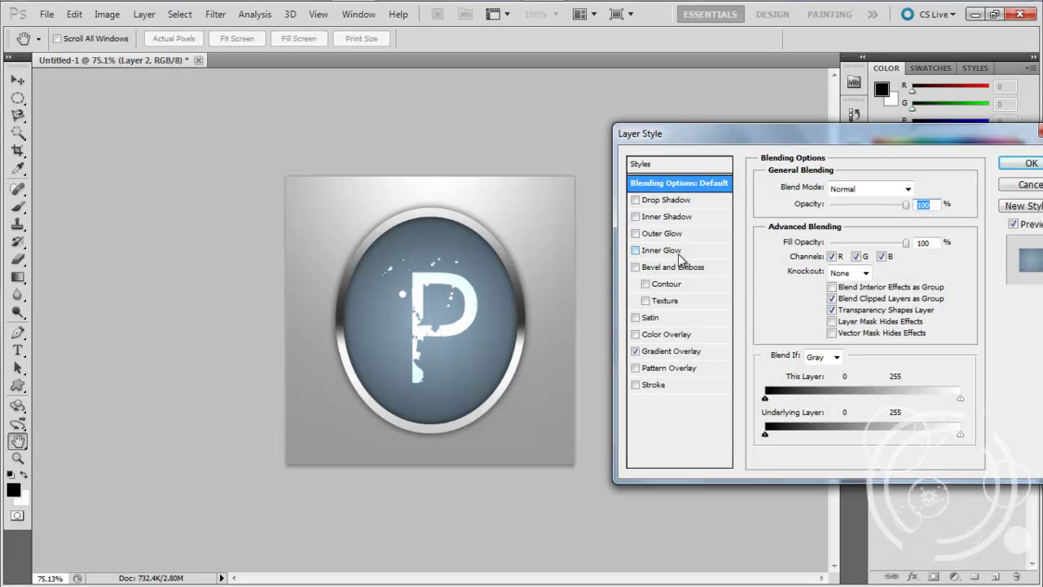
click(1025, 166)
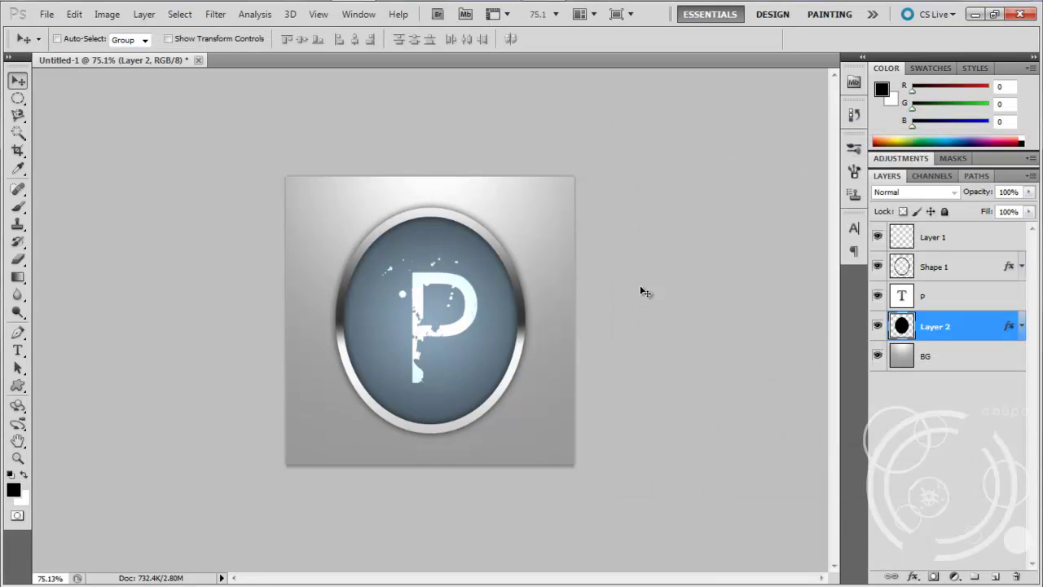
click(964, 297)
key(ctrl+a)
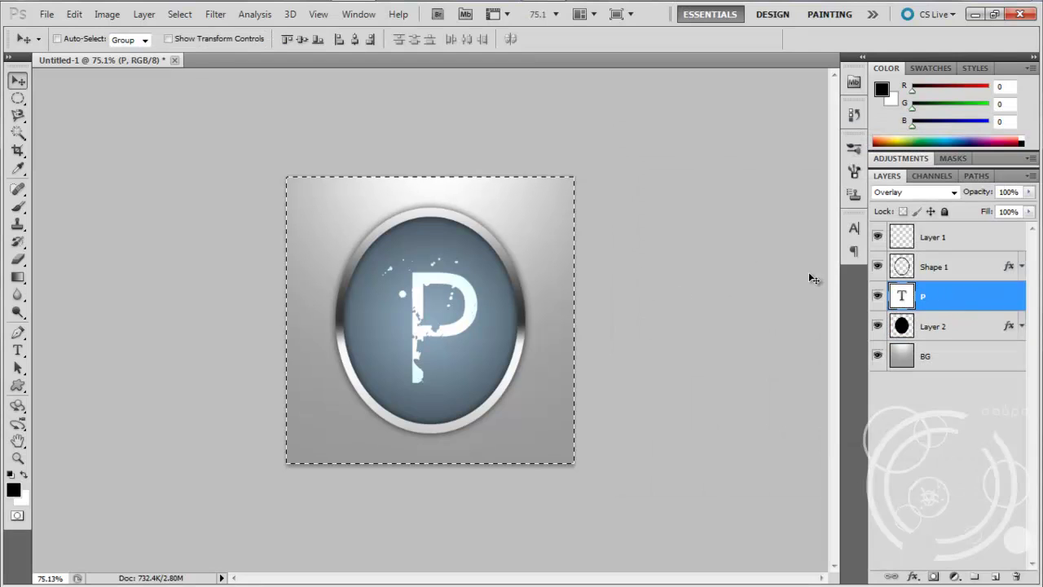
key(ctrl+d)
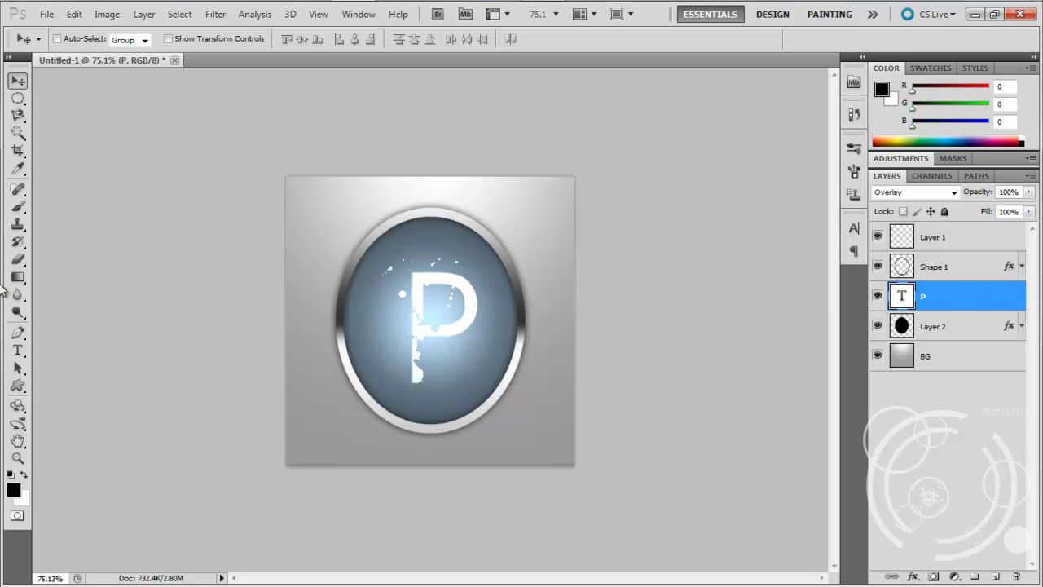
click(17, 349)
drag(408, 313, 578, 309)
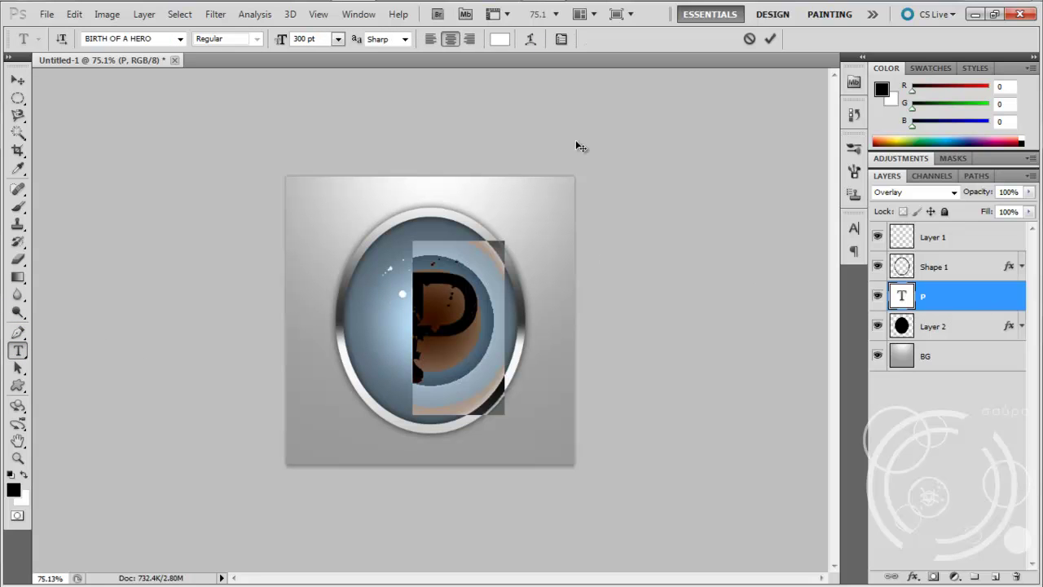
click(501, 39)
drag(755, 151, 844, 174)
click(815, 420)
text(9)
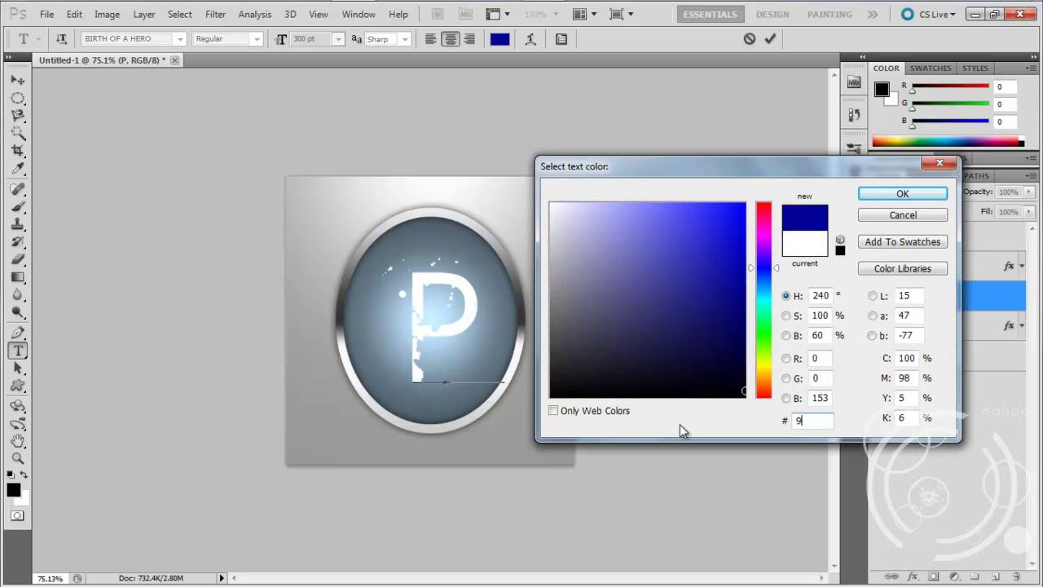
text(99999)
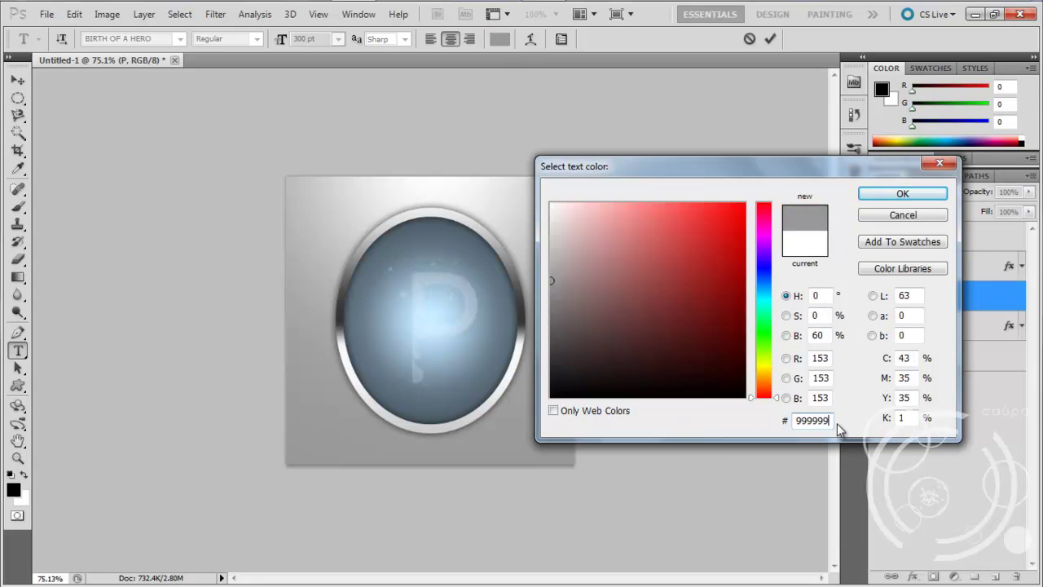
drag(838, 423, 694, 429)
text(cccc)
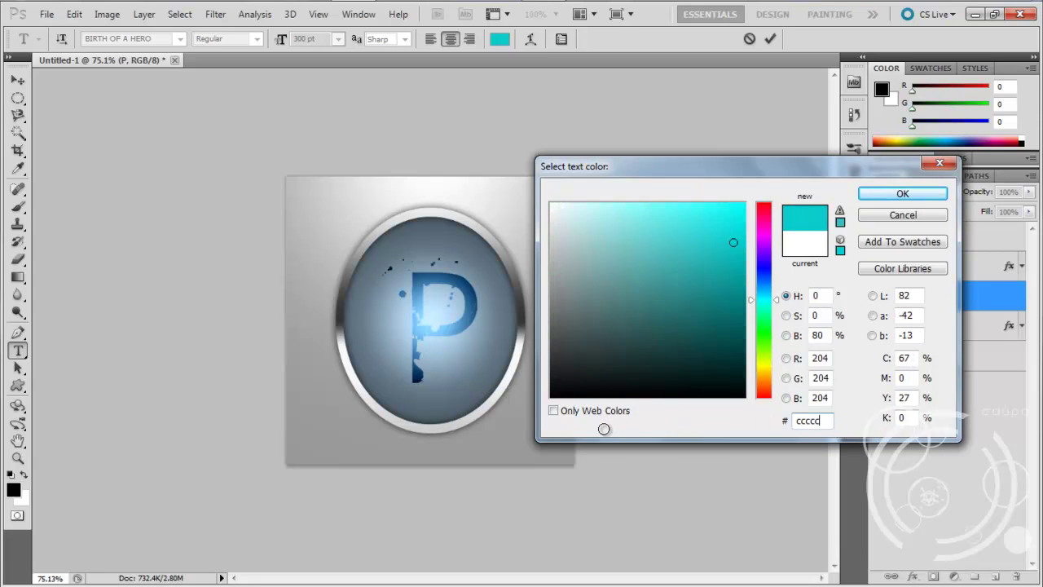
text(cc)
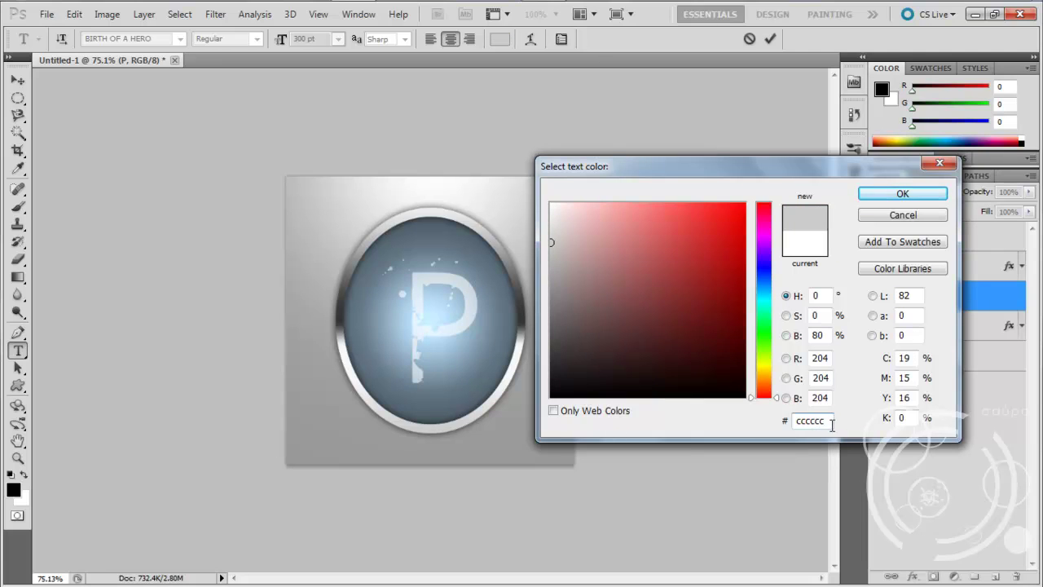
drag(654, 280, 512, 174)
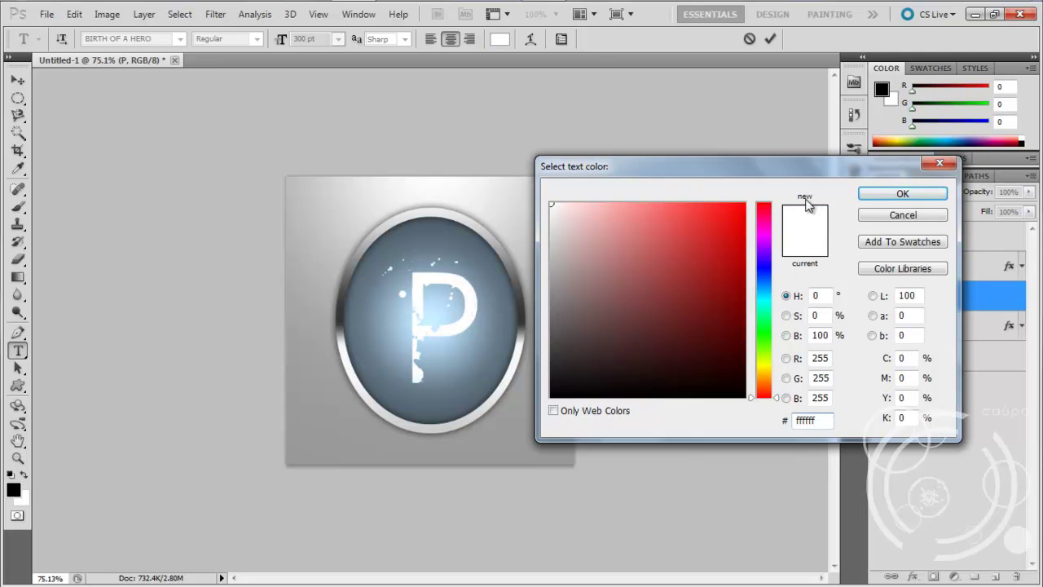
click(896, 192)
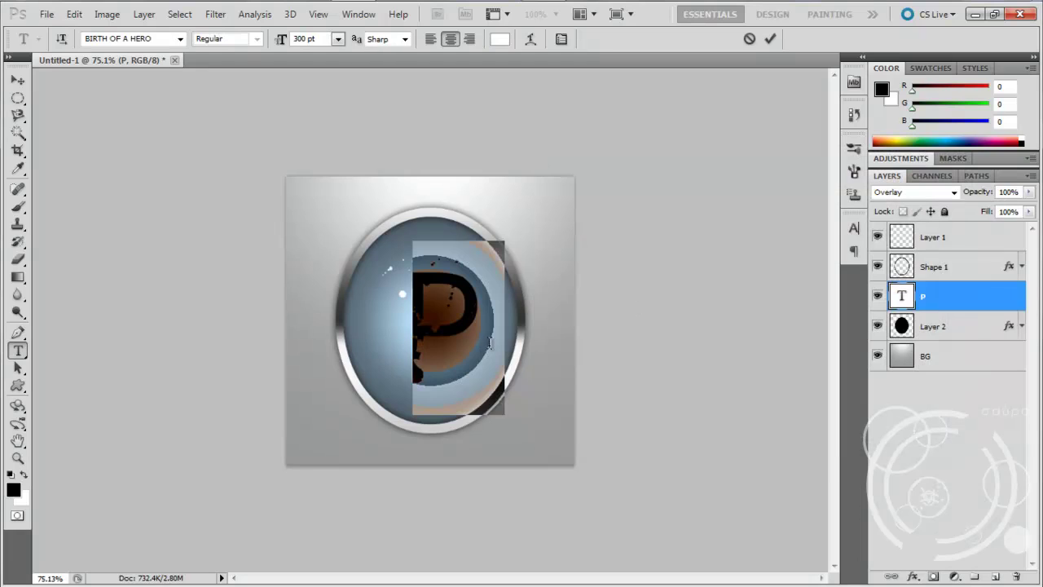
click(18, 79)
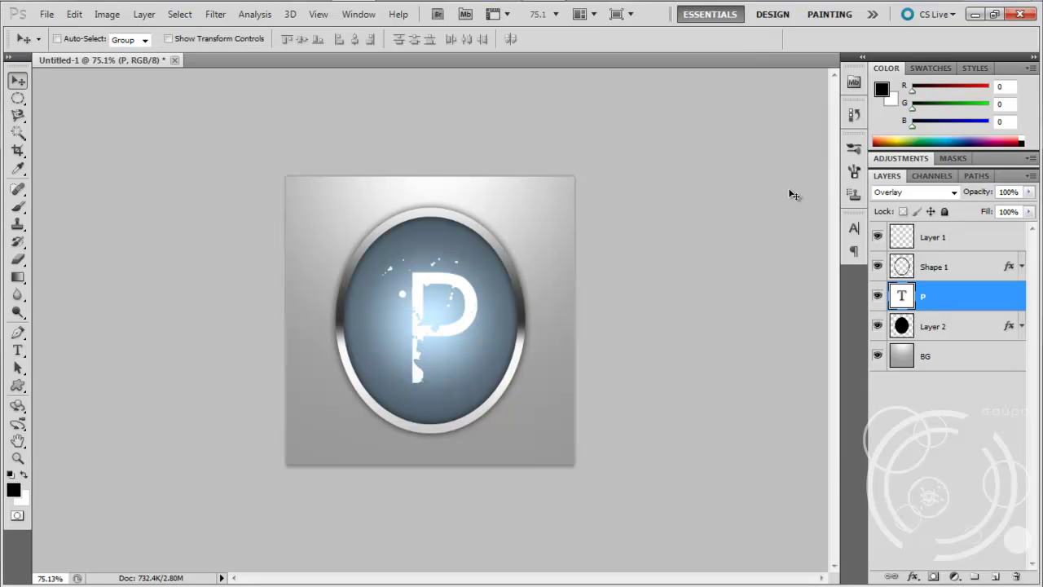
click(922, 194)
click(911, 155)
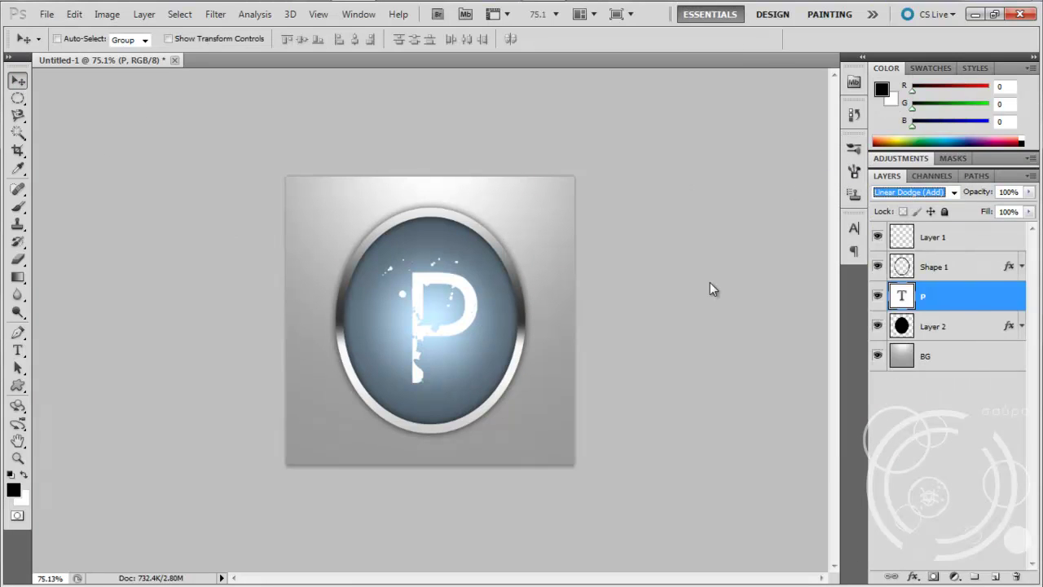
key(Down)
key(Down)
key(Down)
key(Down)
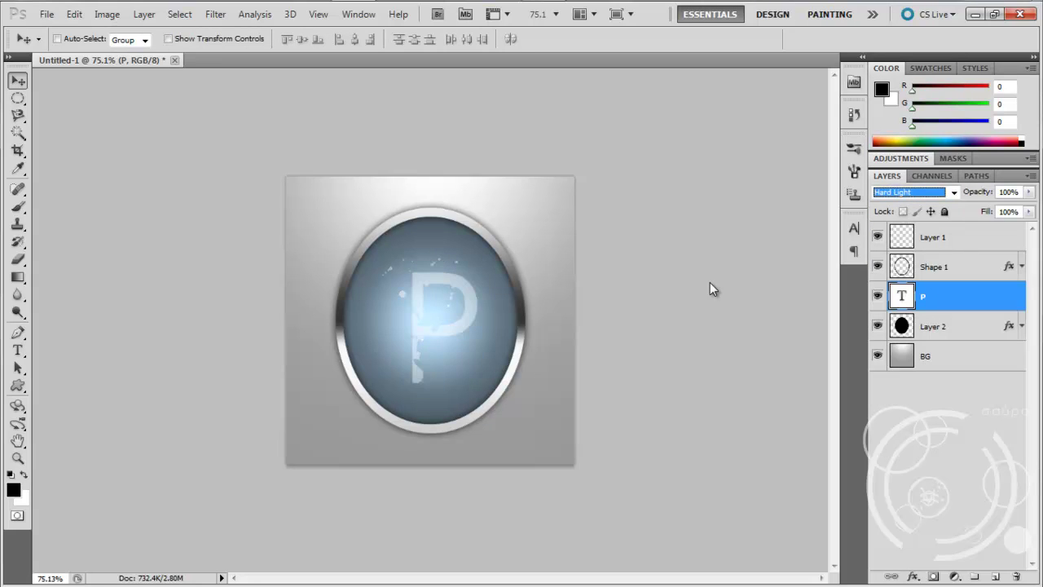
key(Down)
key(Down)
key(Down)
key(Up)
key(Up)
key(Return)
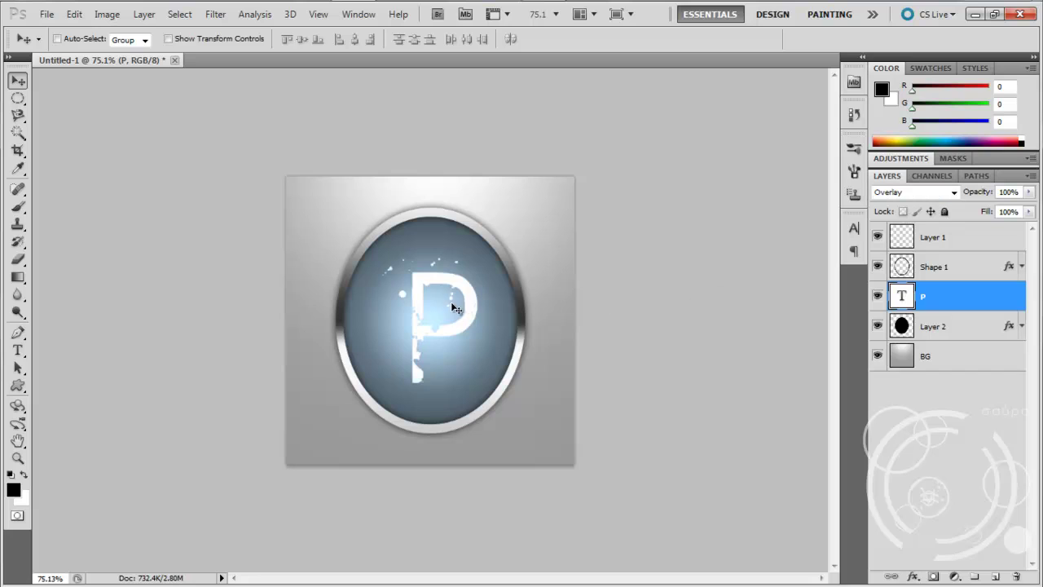
drag(452, 303, 426, 308)
key(shift+plus)
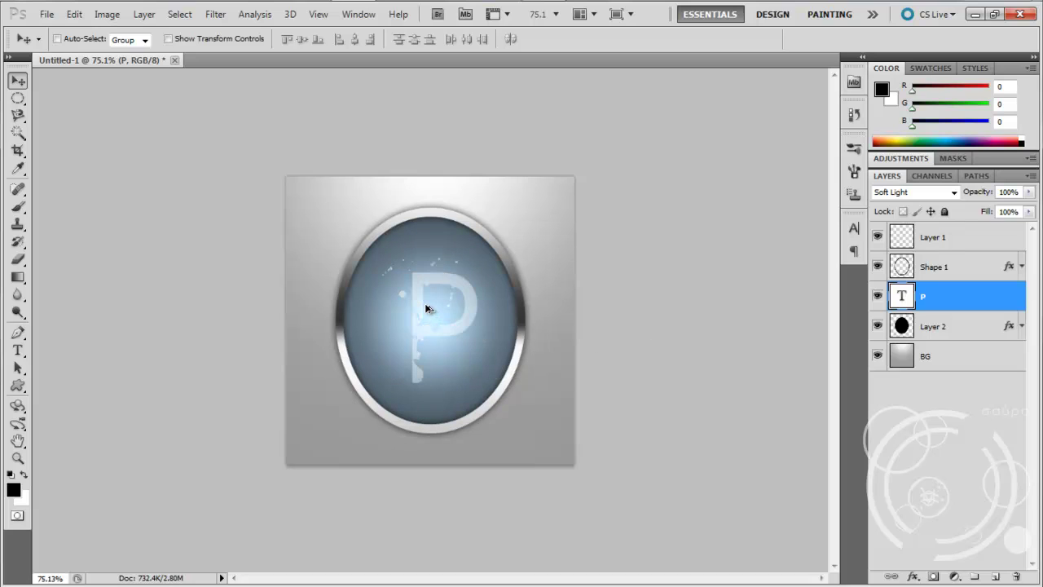
key(shift+minus)
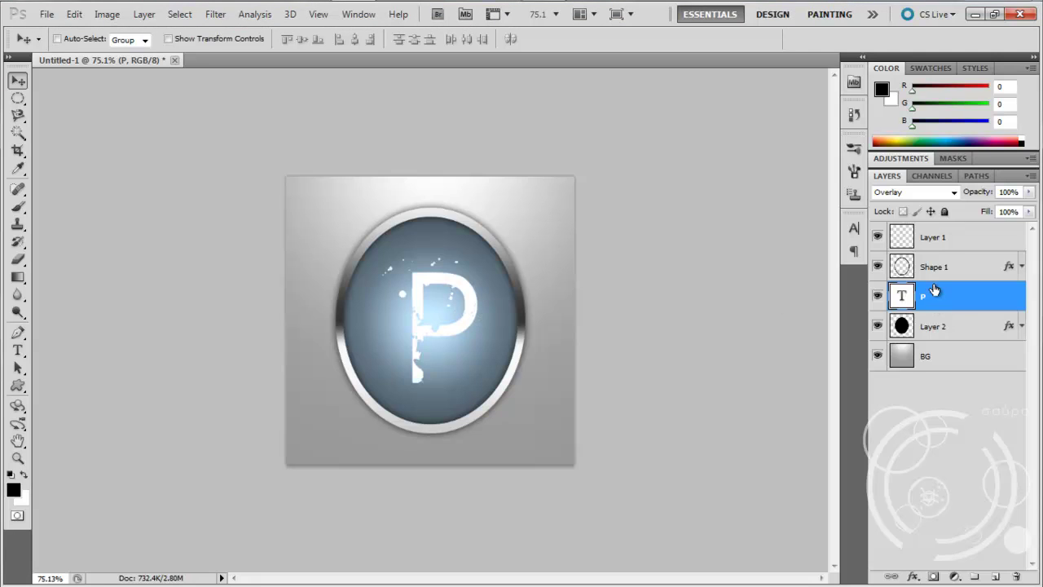
Step: Recolour the P to black by entering hex 000000 in the text Color Picker
click(19, 350)
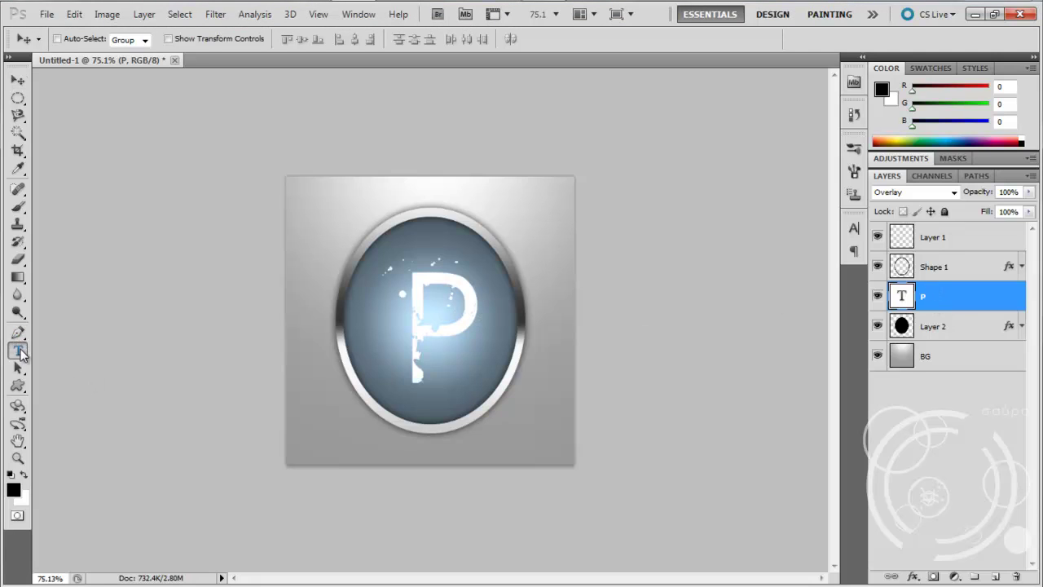
click(414, 307)
key(ctrl+a)
click(500, 40)
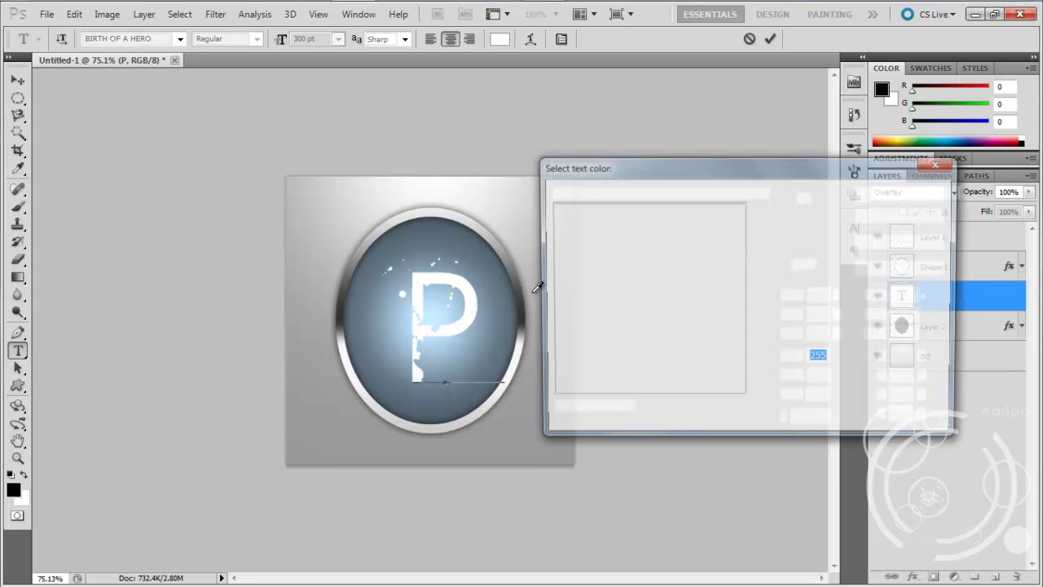
click(828, 419)
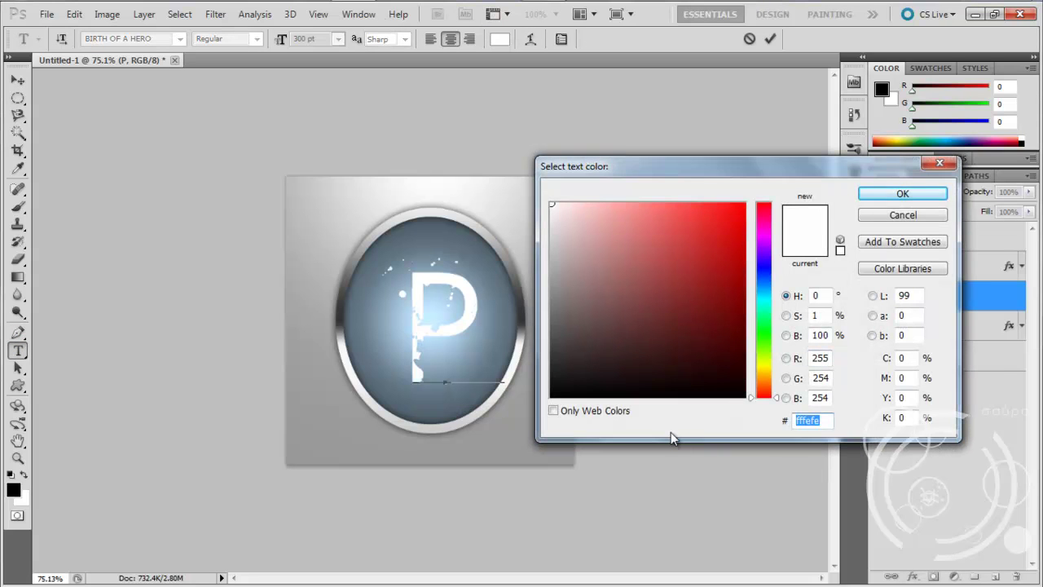
text(666666)
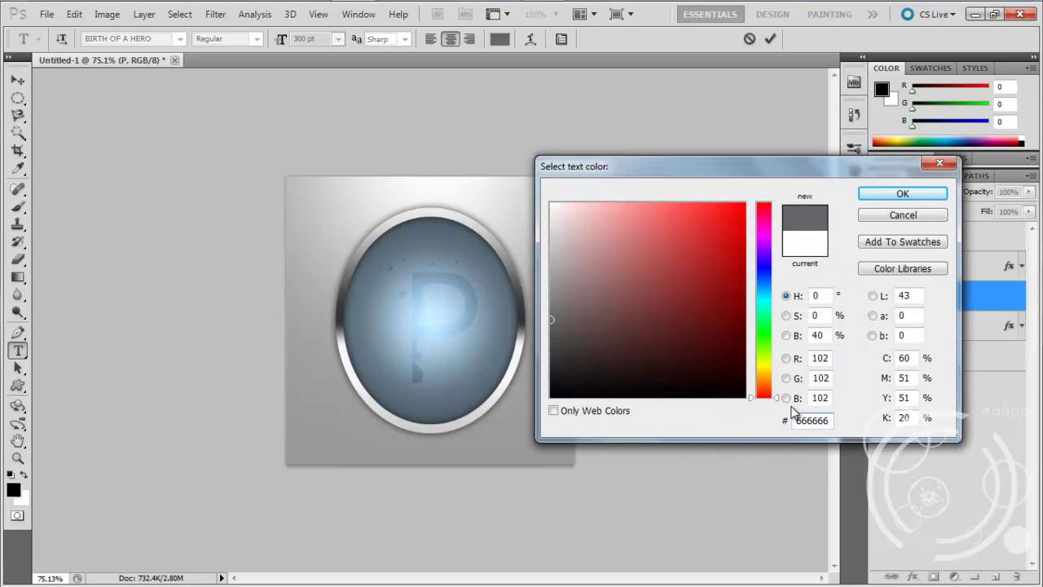
drag(830, 420, 813, 420)
double_click(813, 420)
text(000000)
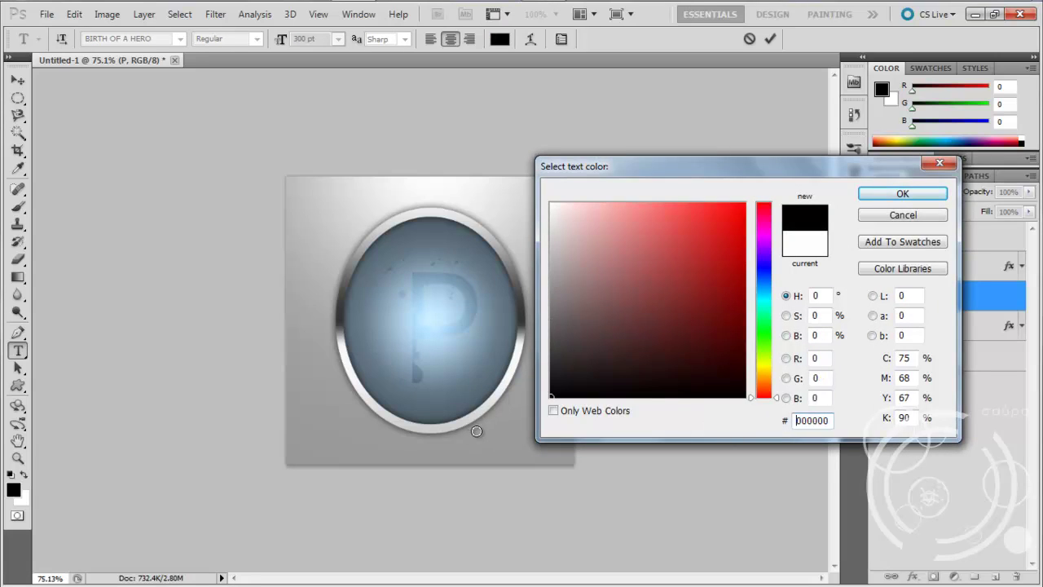
click(877, 194)
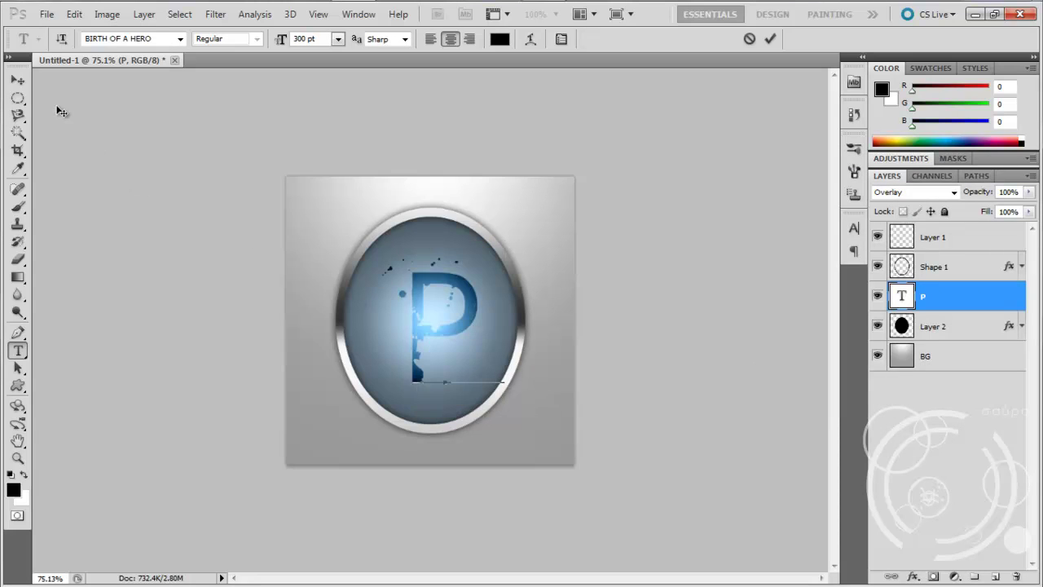
click(17, 80)
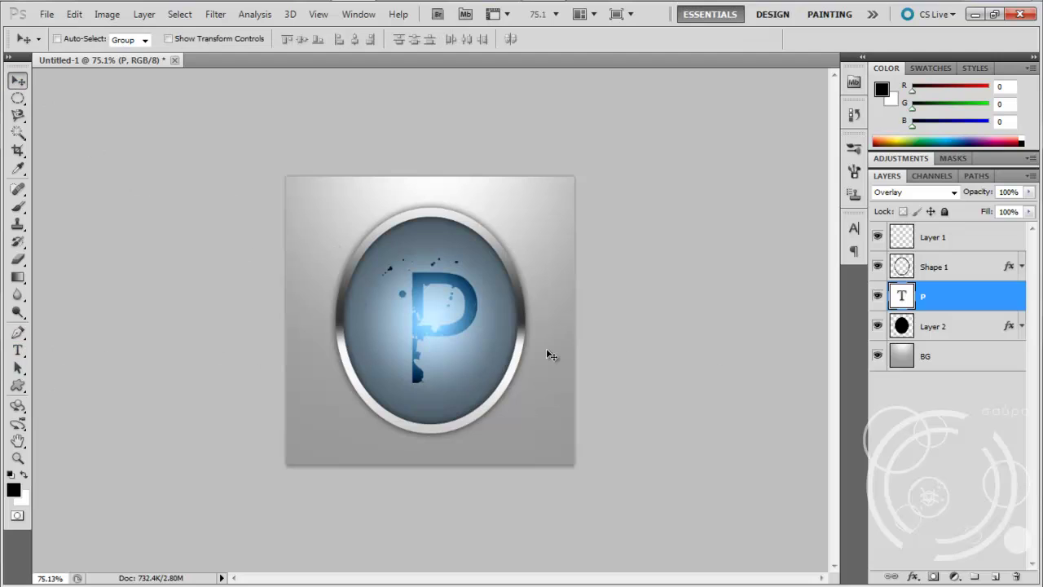
Step: Rotate the P layer by -45 degrees with Free Transform
key(ctrl+t)
click(376, 39)
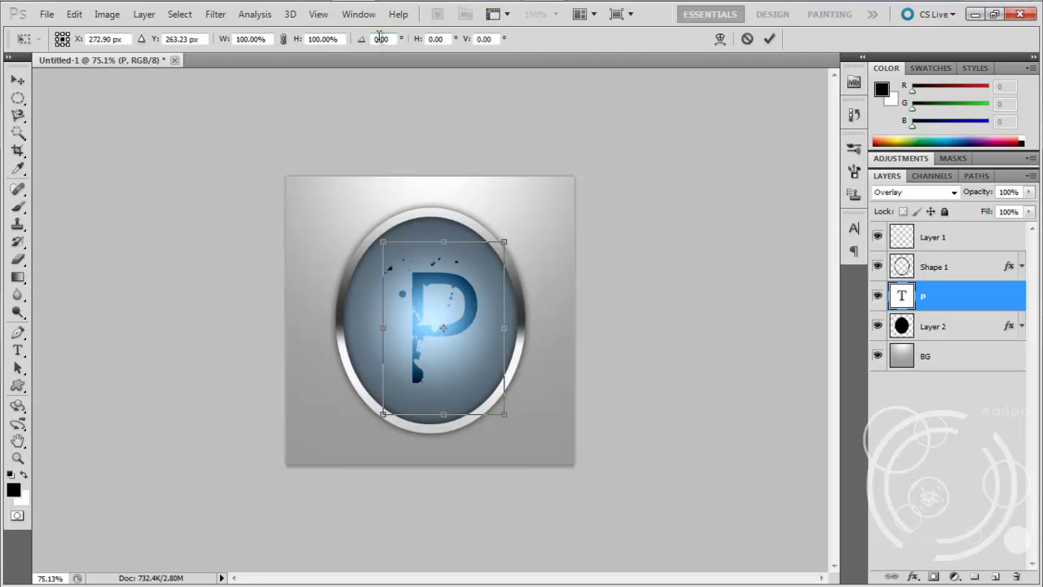
text(-45)
key(Return)
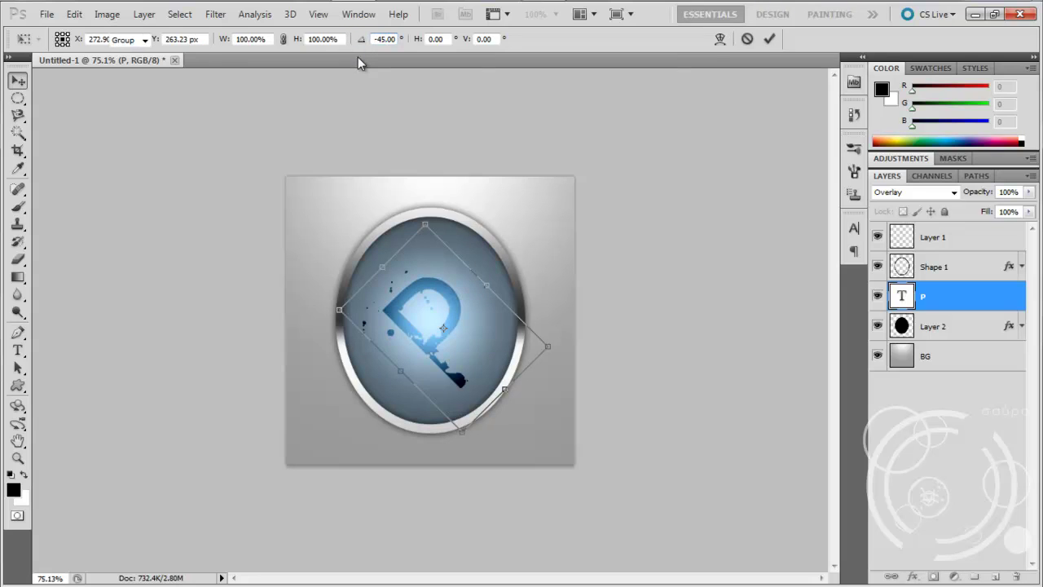
key(Return)
Step: Centre the rotated P vertically on the canvas, then deselect
mouse_move(319, 4)
key(ctrl+a)
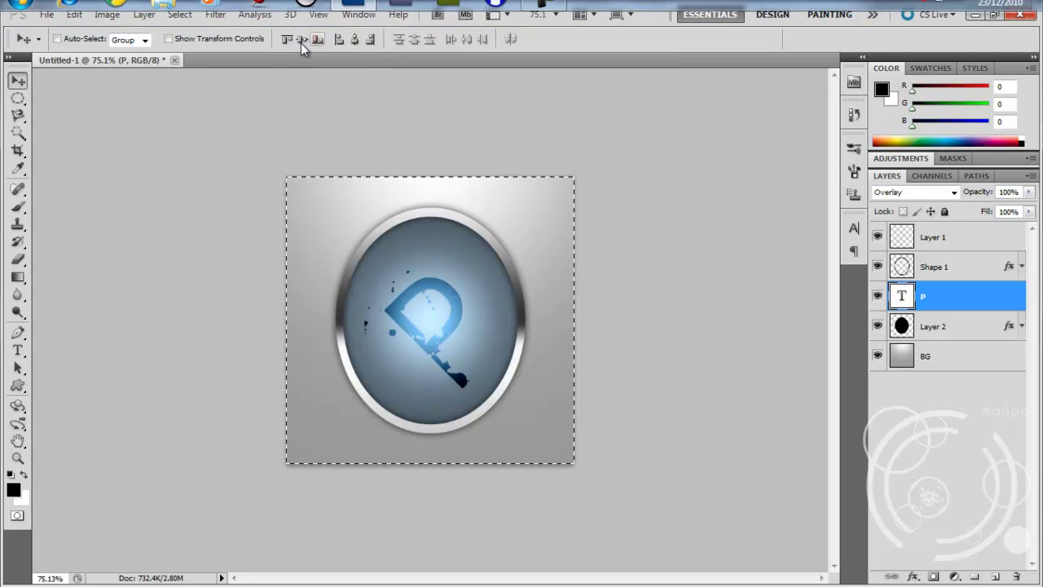
click(300, 42)
key(ctrl+d)
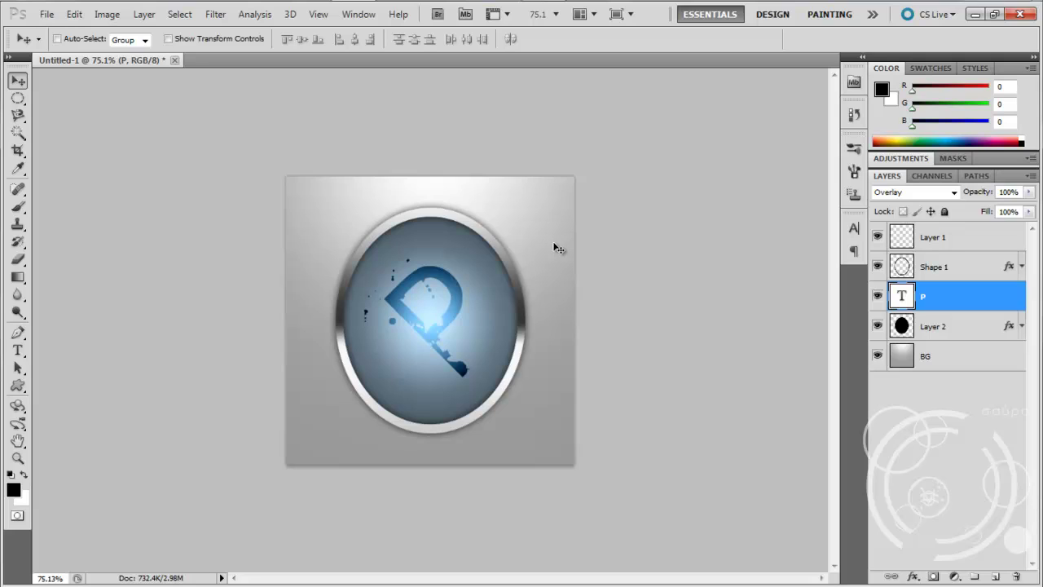
Step: Give the P a white Color Dodge outer glow, size 125 px at 50% opacity
double_click(969, 301)
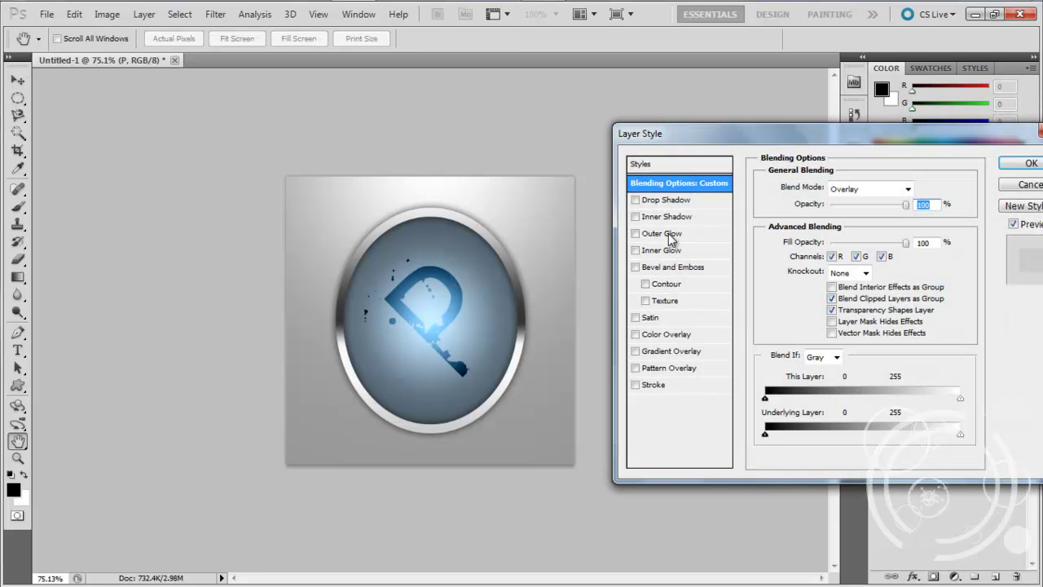
click(668, 233)
click(800, 240)
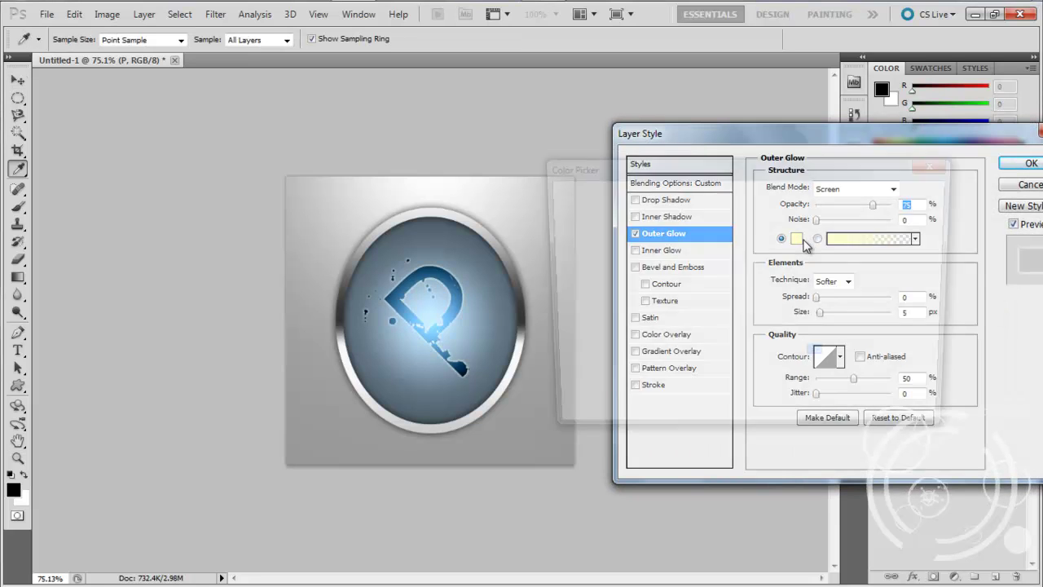
click(553, 205)
click(877, 195)
click(880, 190)
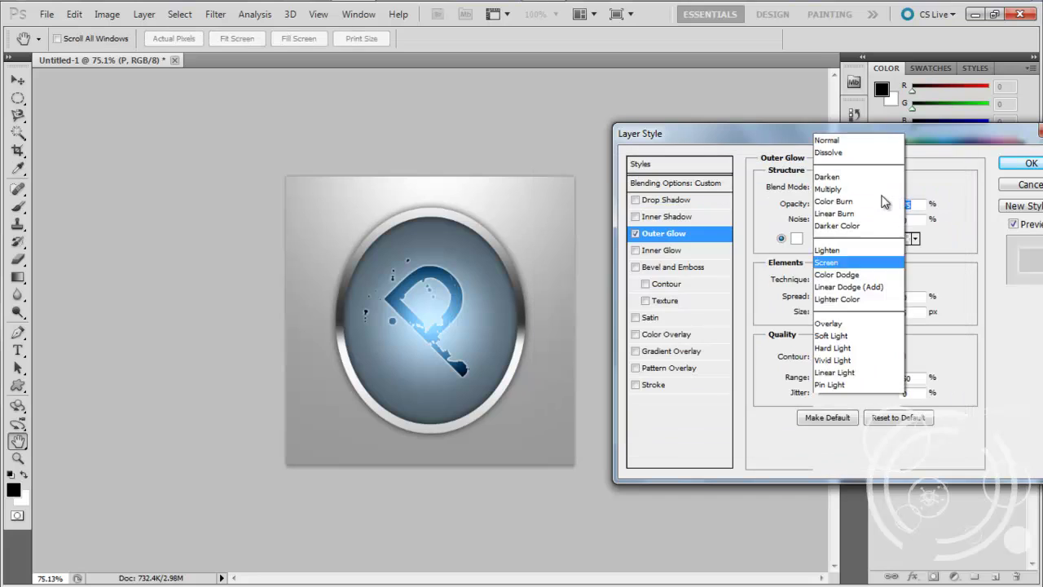
click(864, 143)
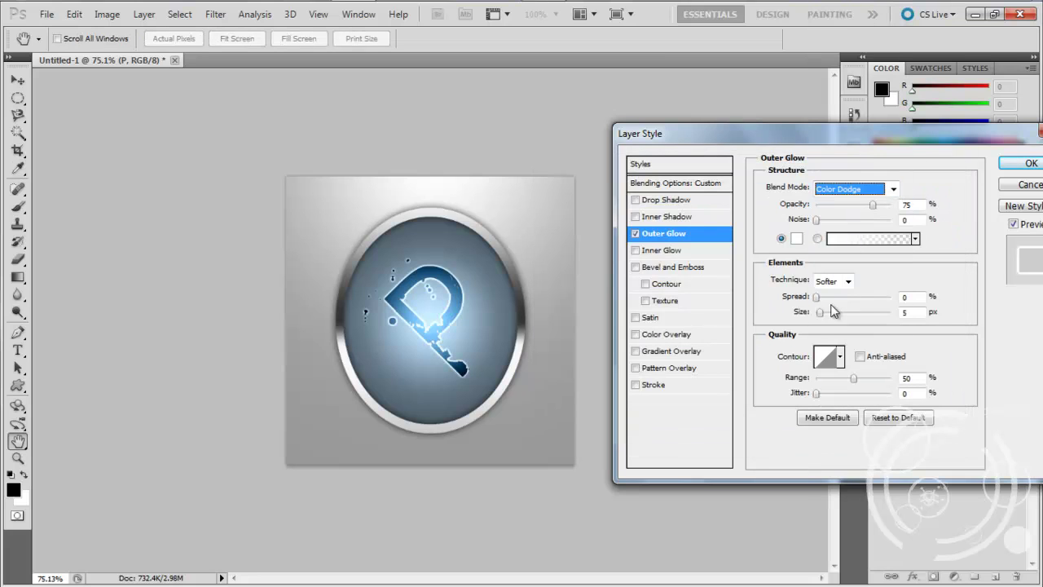
drag(820, 313, 867, 316)
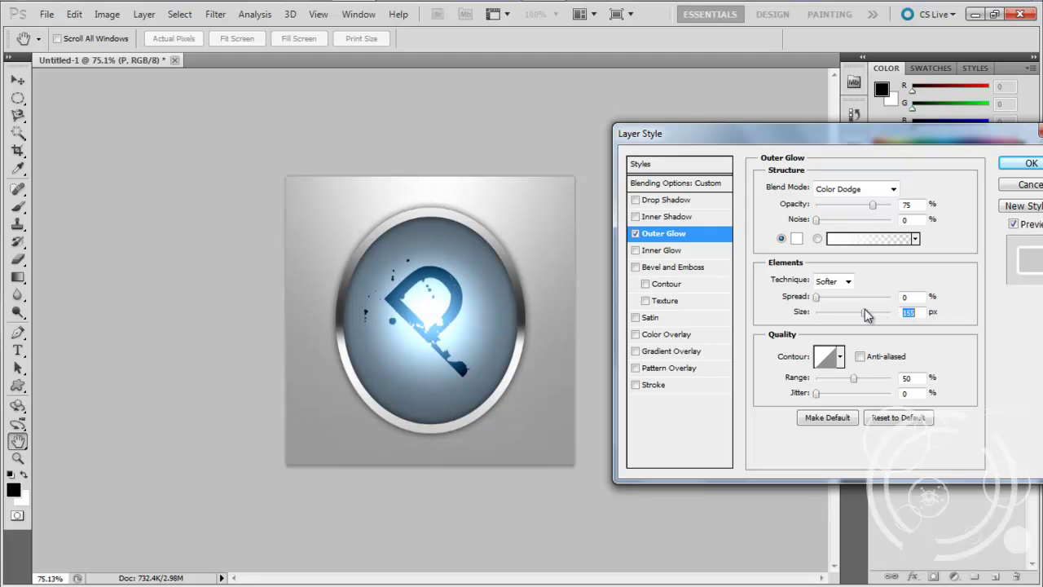
text(125)
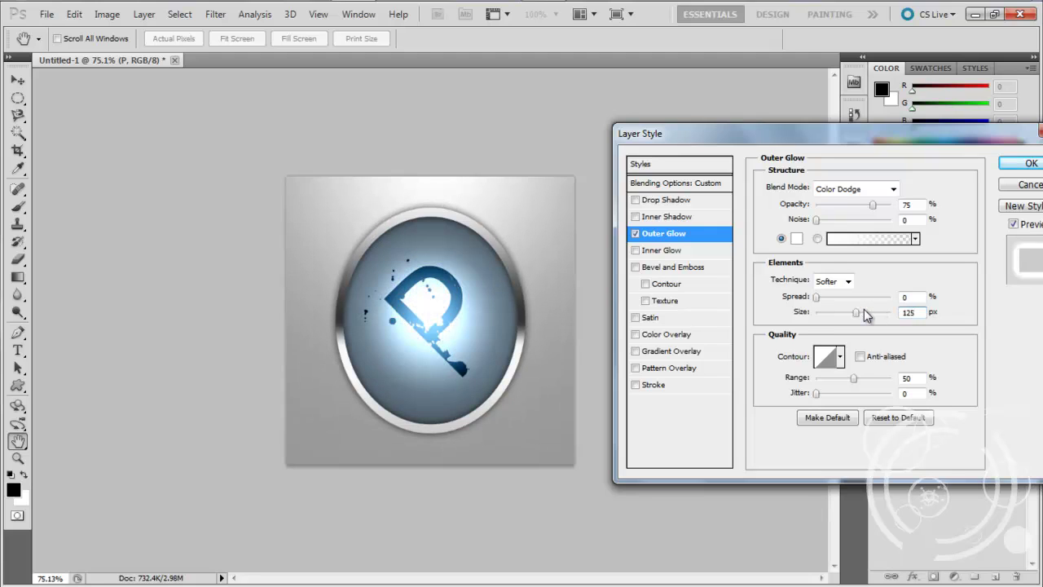
double_click(906, 205)
text(5)
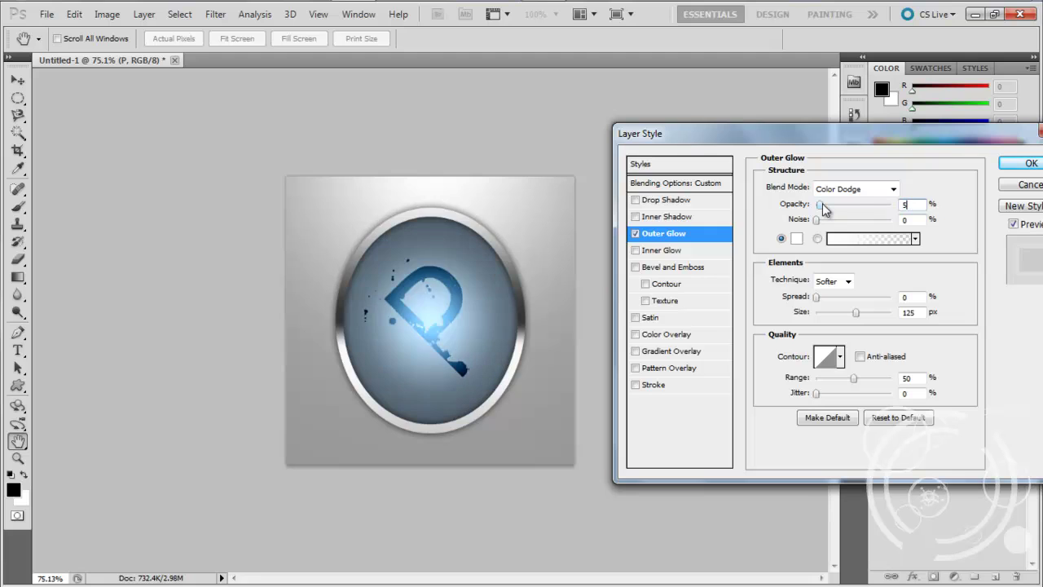
text(0)
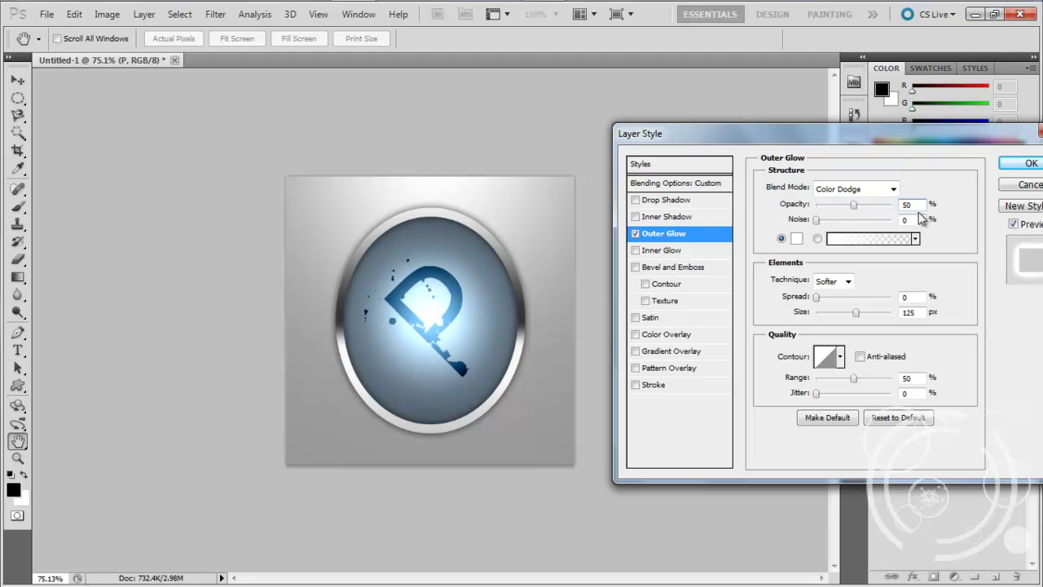
click(1028, 163)
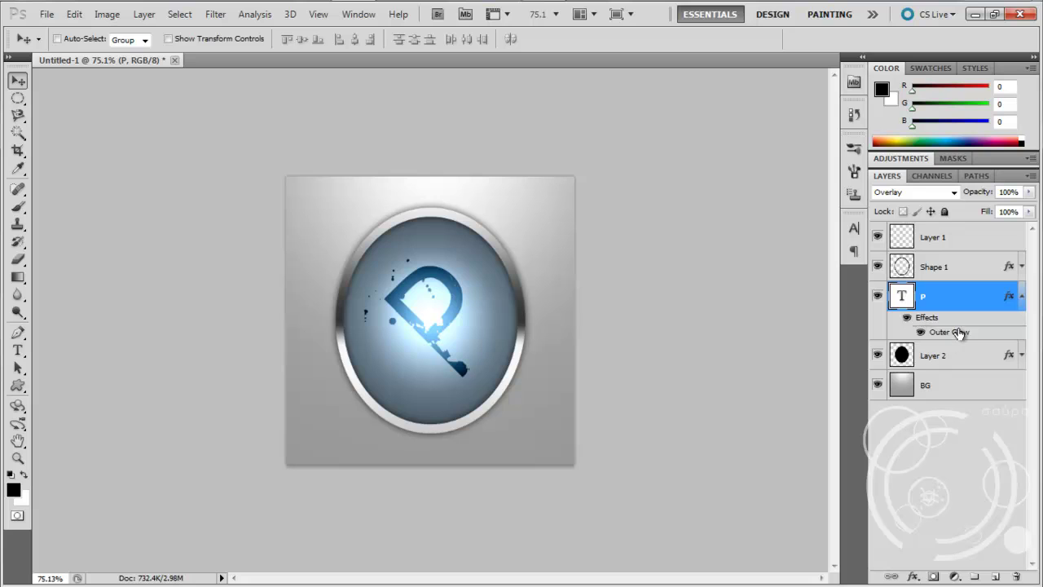
Step: Give the Shape 1 ring a Normal-blend drop shadow at 100% opacity and 25 px size
click(983, 268)
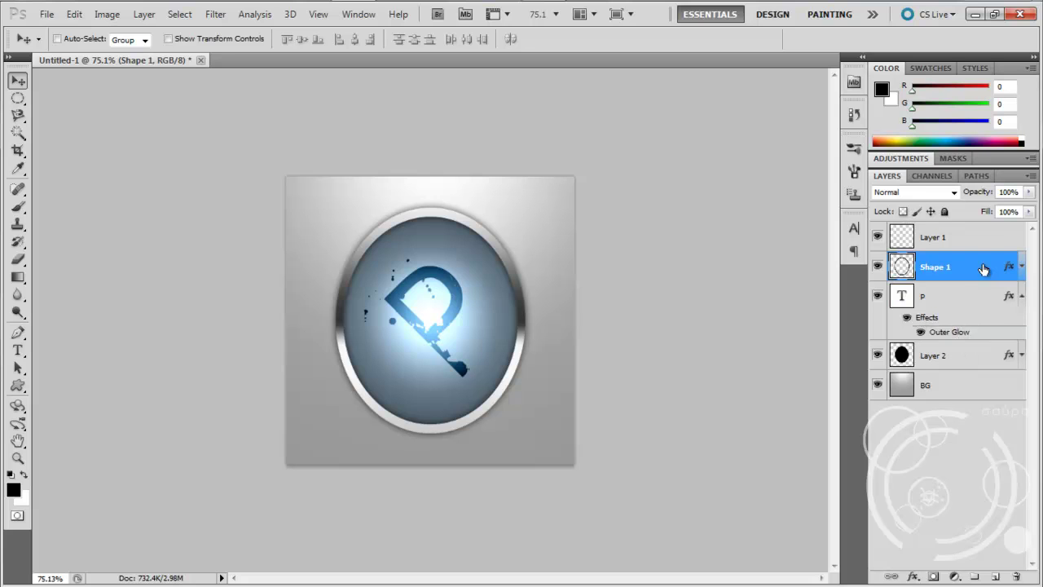
double_click(983, 269)
click(697, 199)
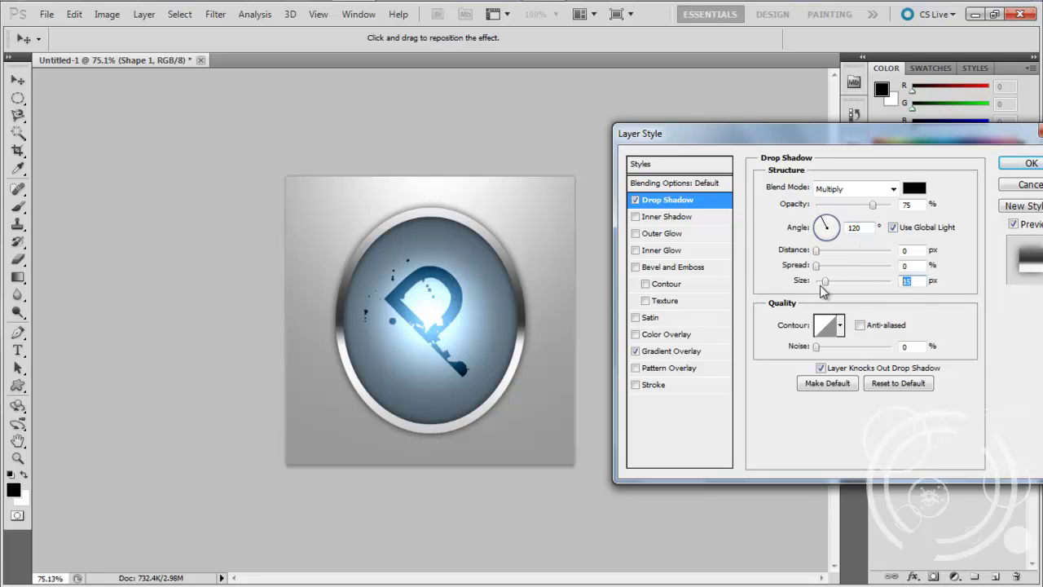
text(2)
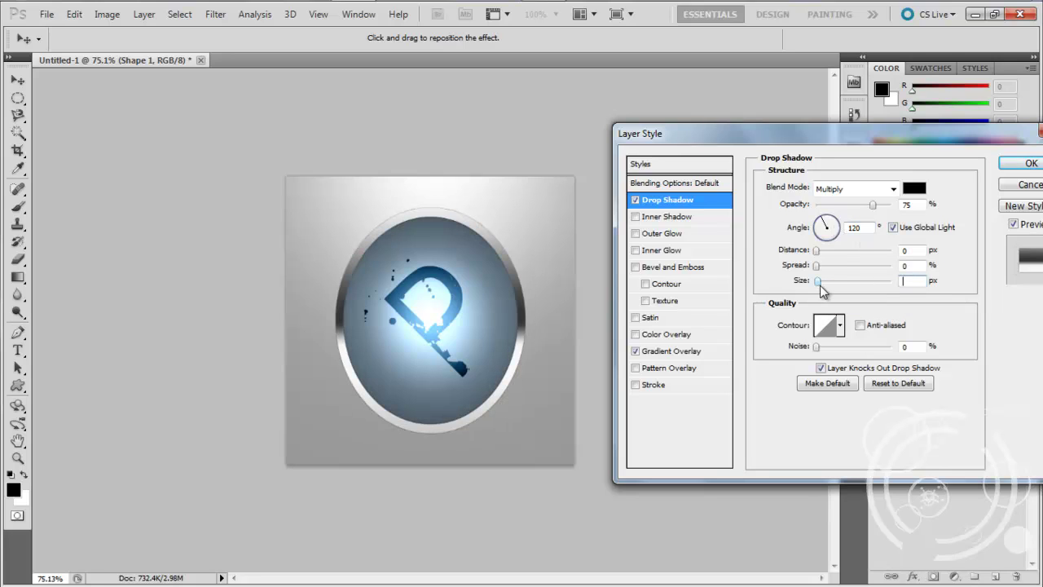
text(40)
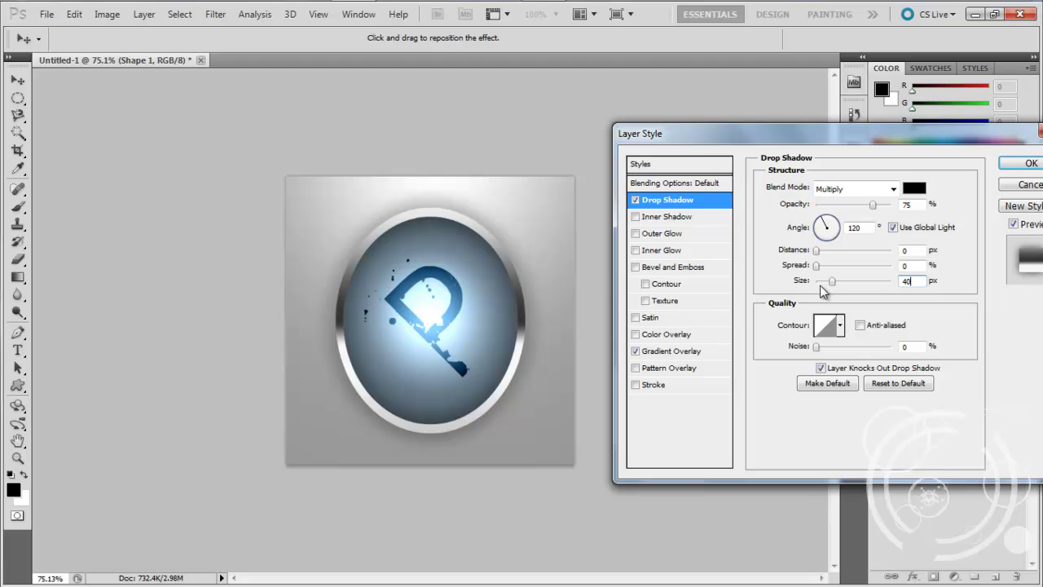
click(889, 205)
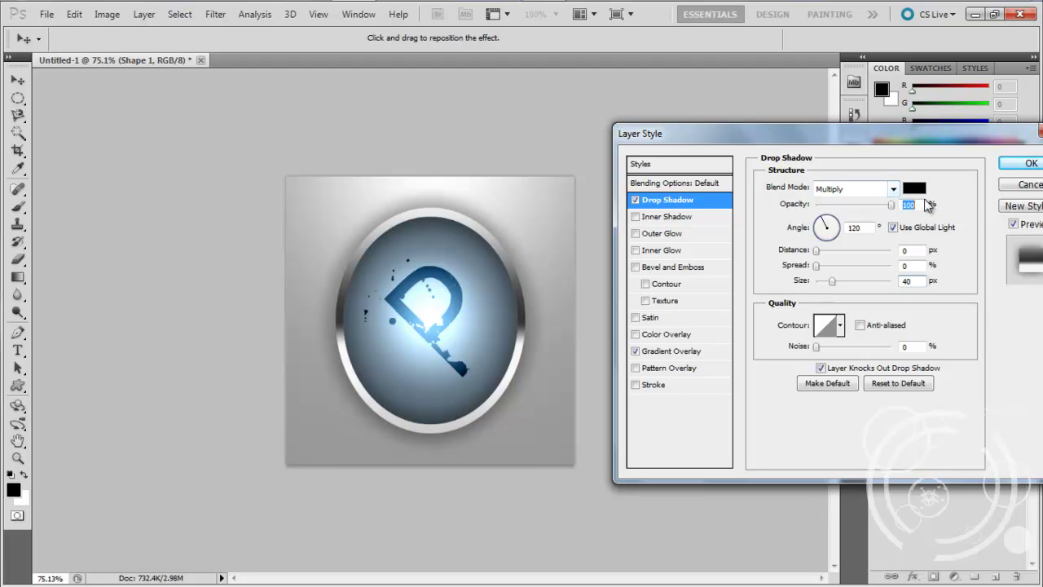
click(851, 188)
click(843, 7)
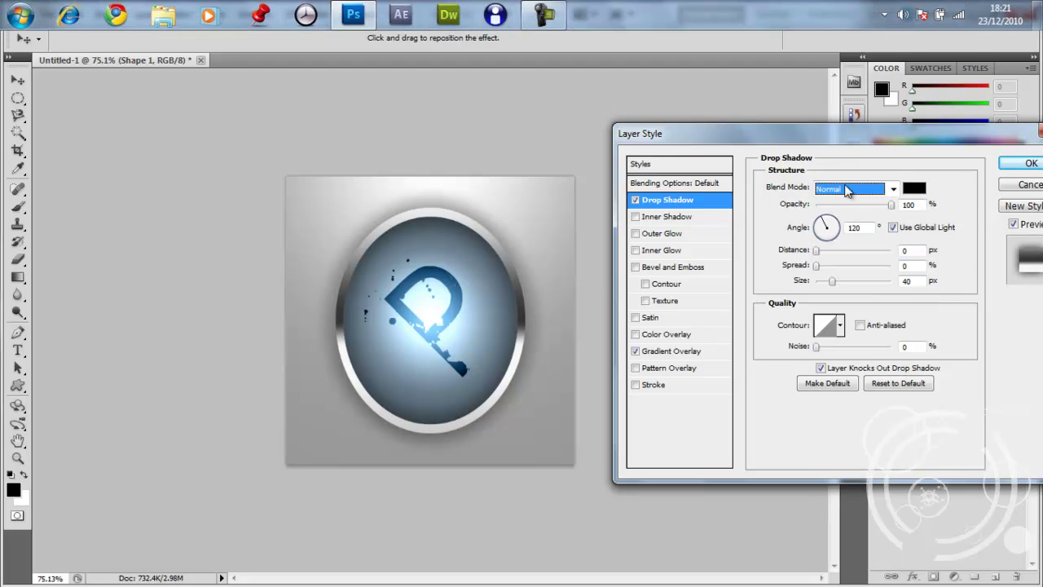
double_click(909, 281)
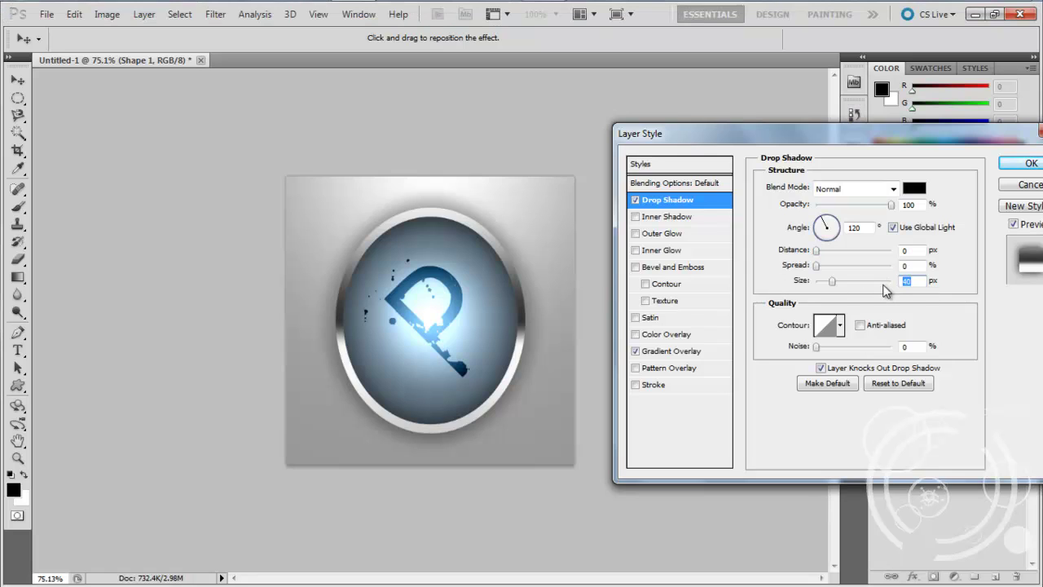
text(25)
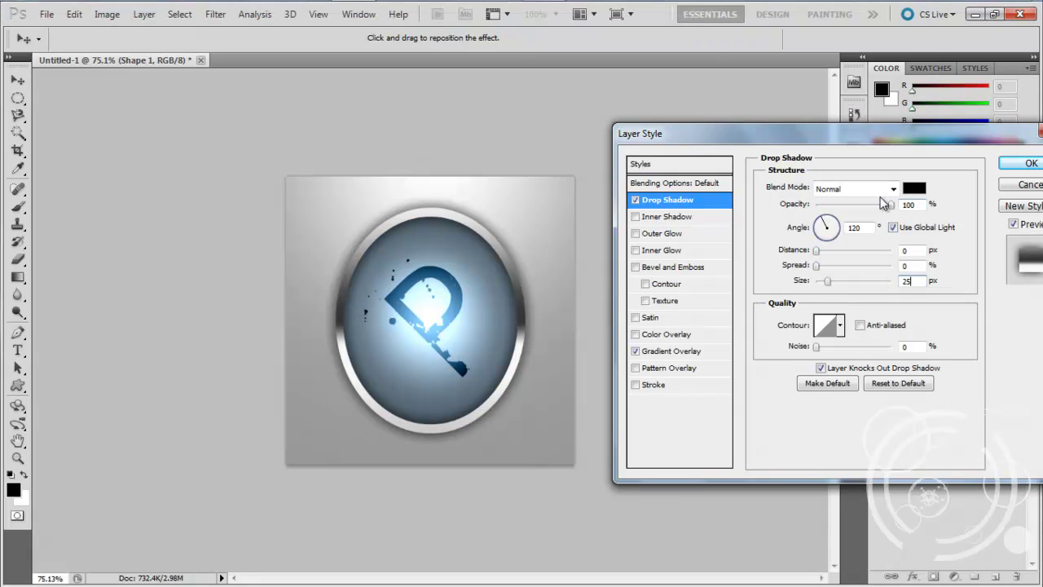
click(1007, 163)
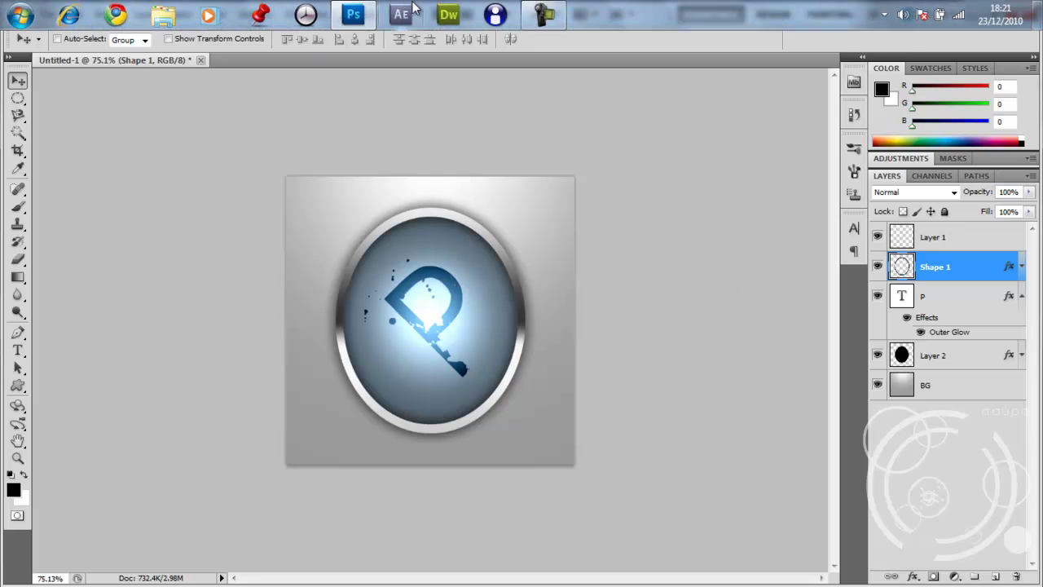
click(561, 11)
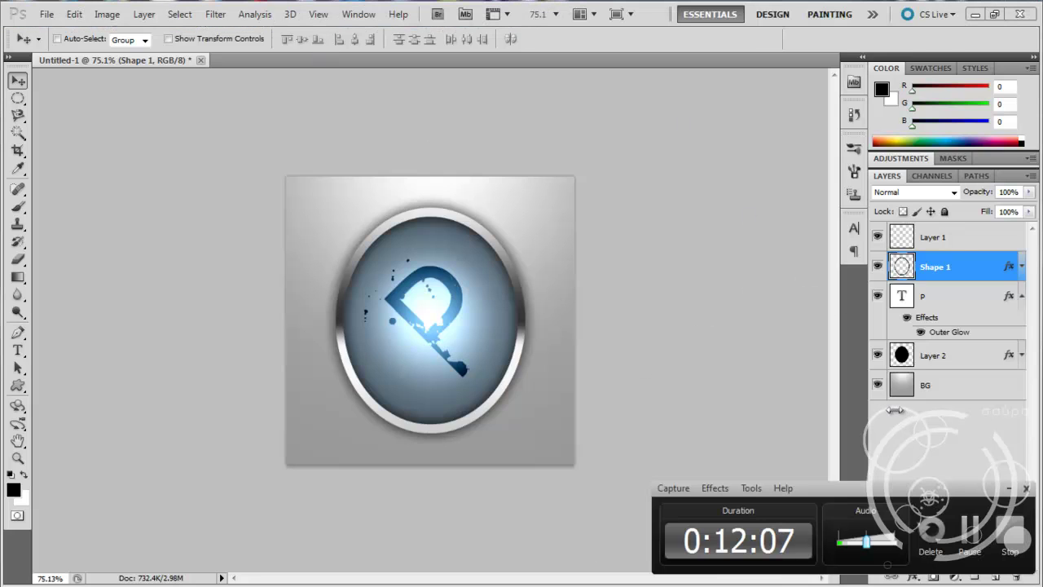